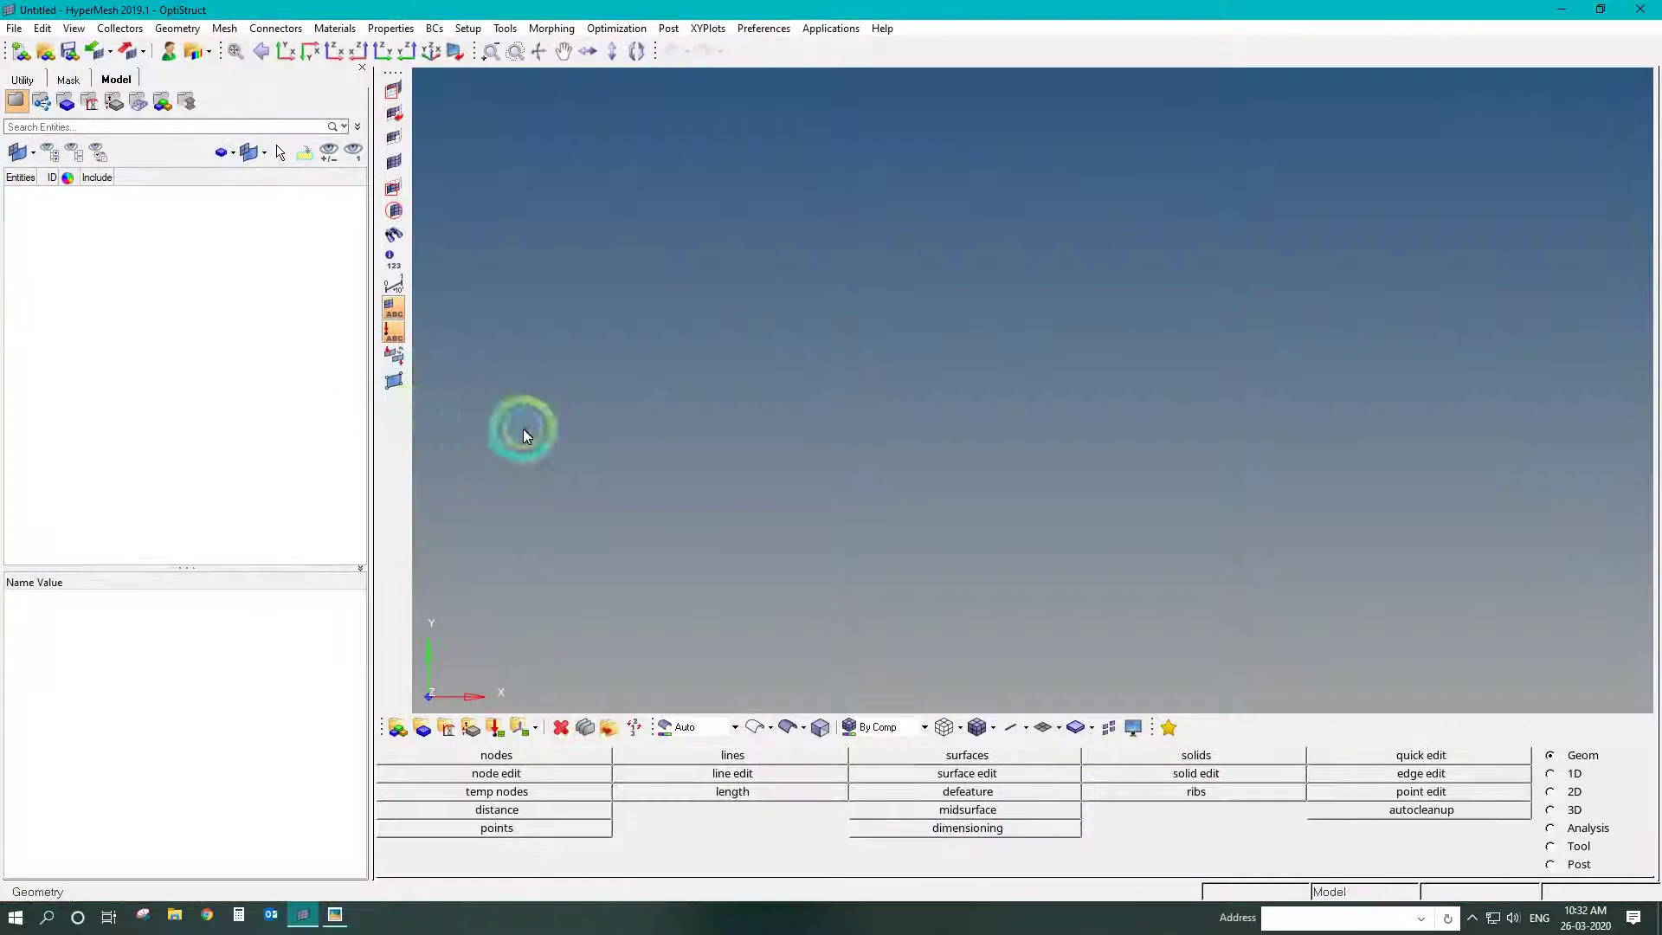
- Create an isotropic material named Steel with the MAT1 card image and open its card for editing
click(447, 730)
click(737, 759)
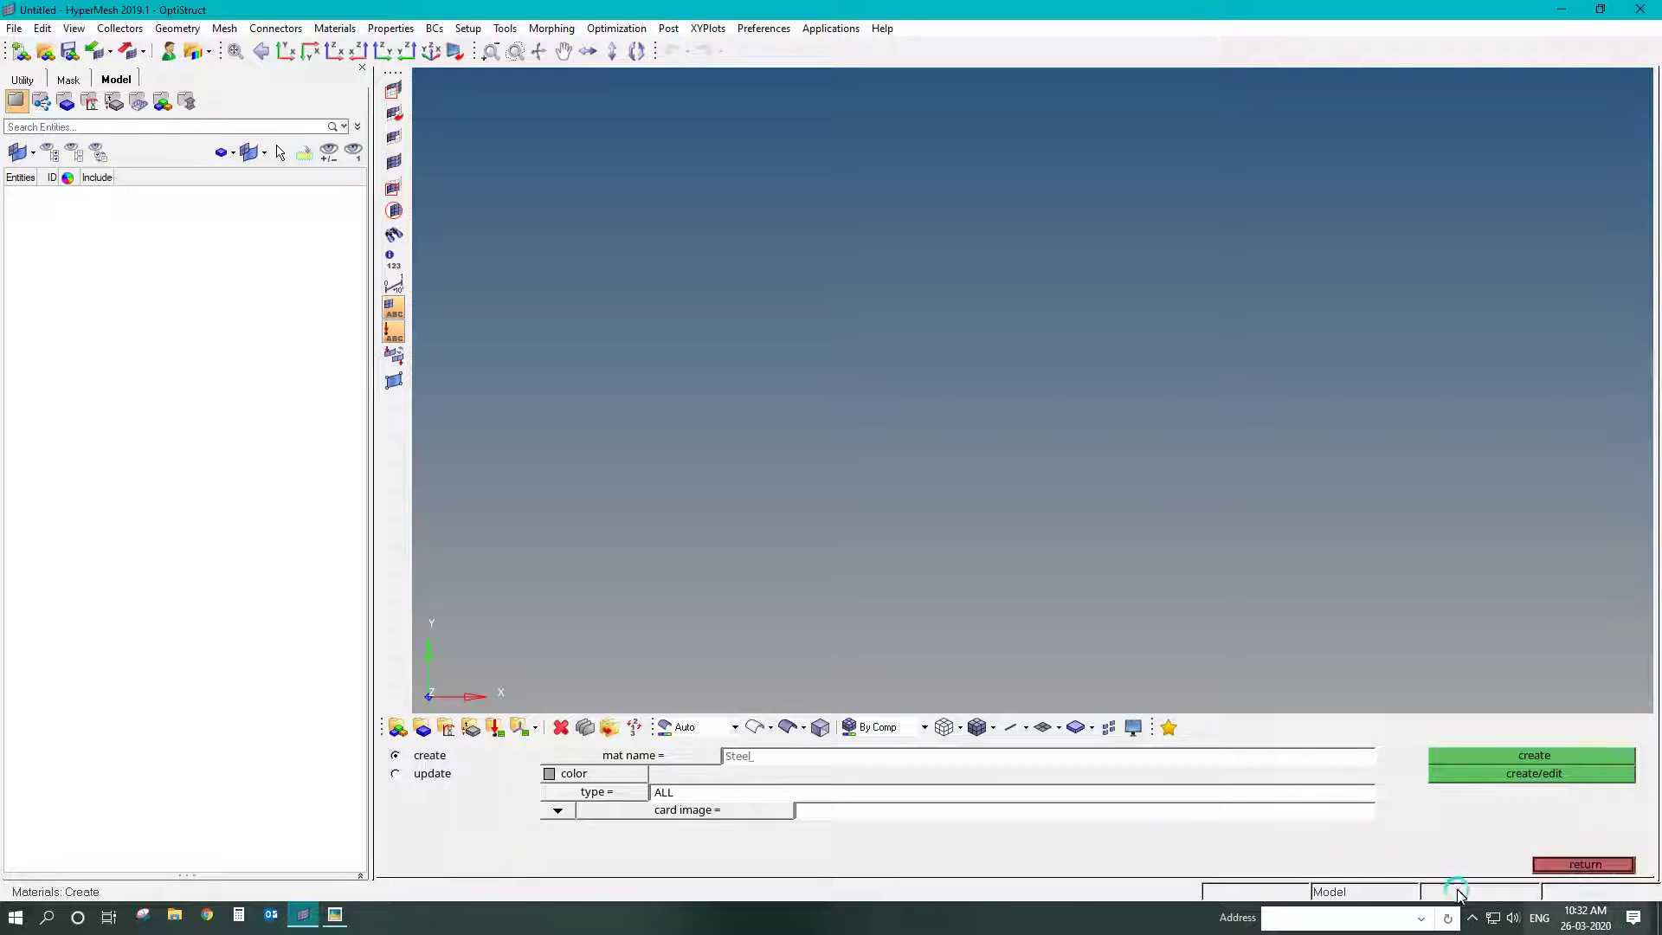
click(604, 795)
click(732, 816)
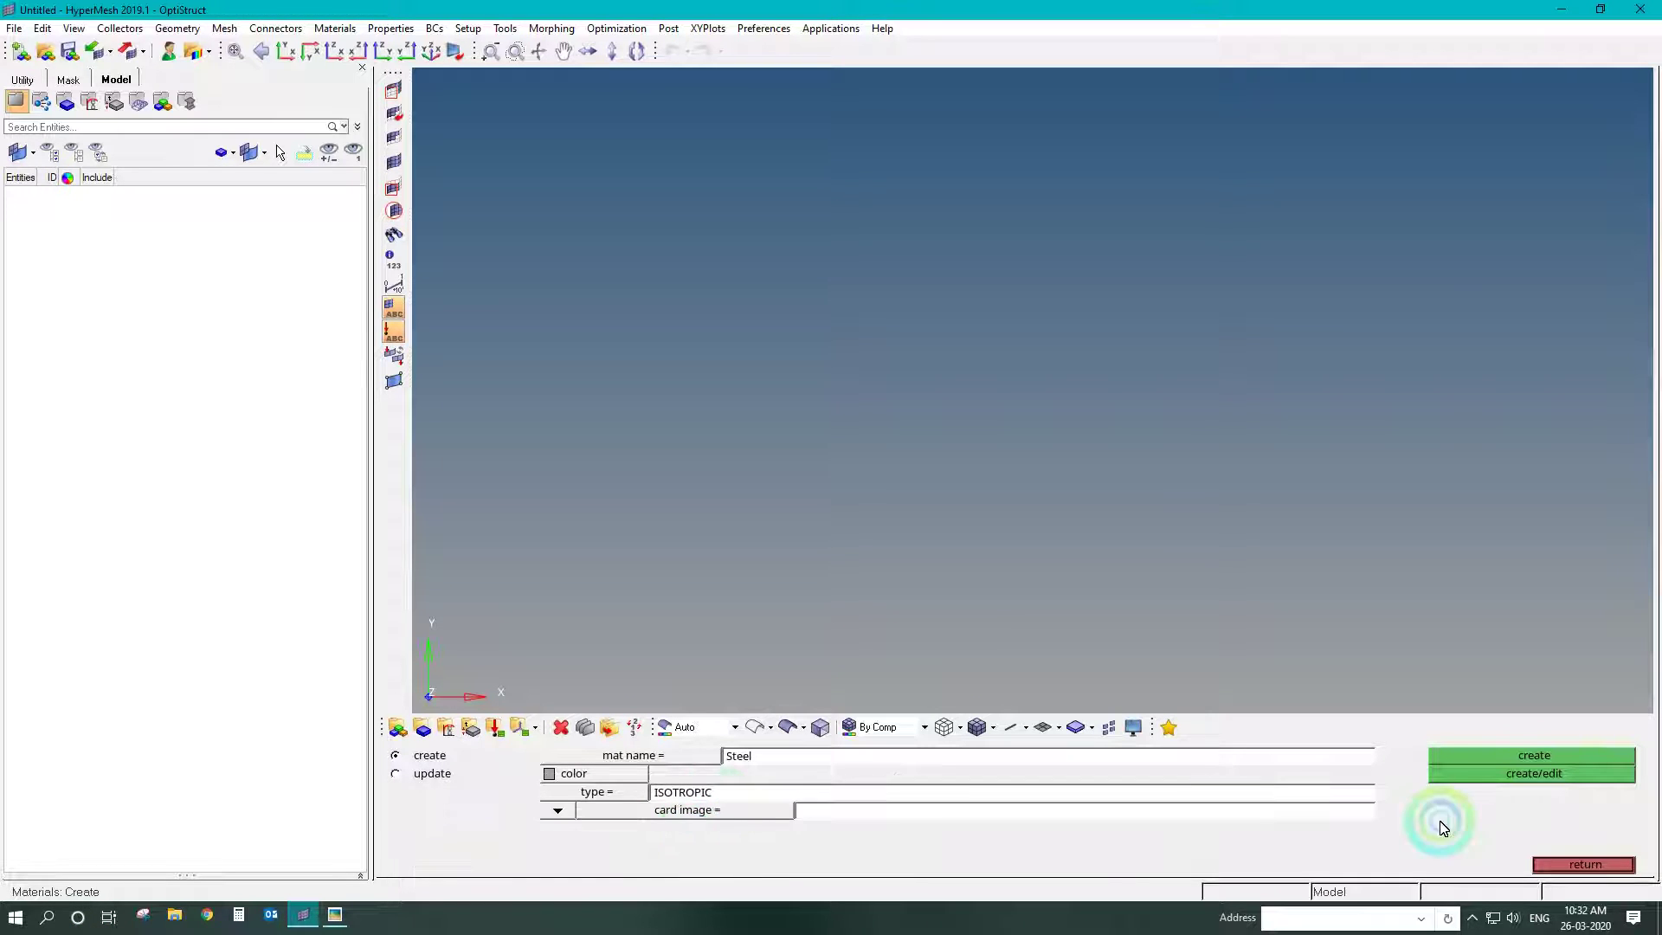
click(796, 829)
click(792, 824)
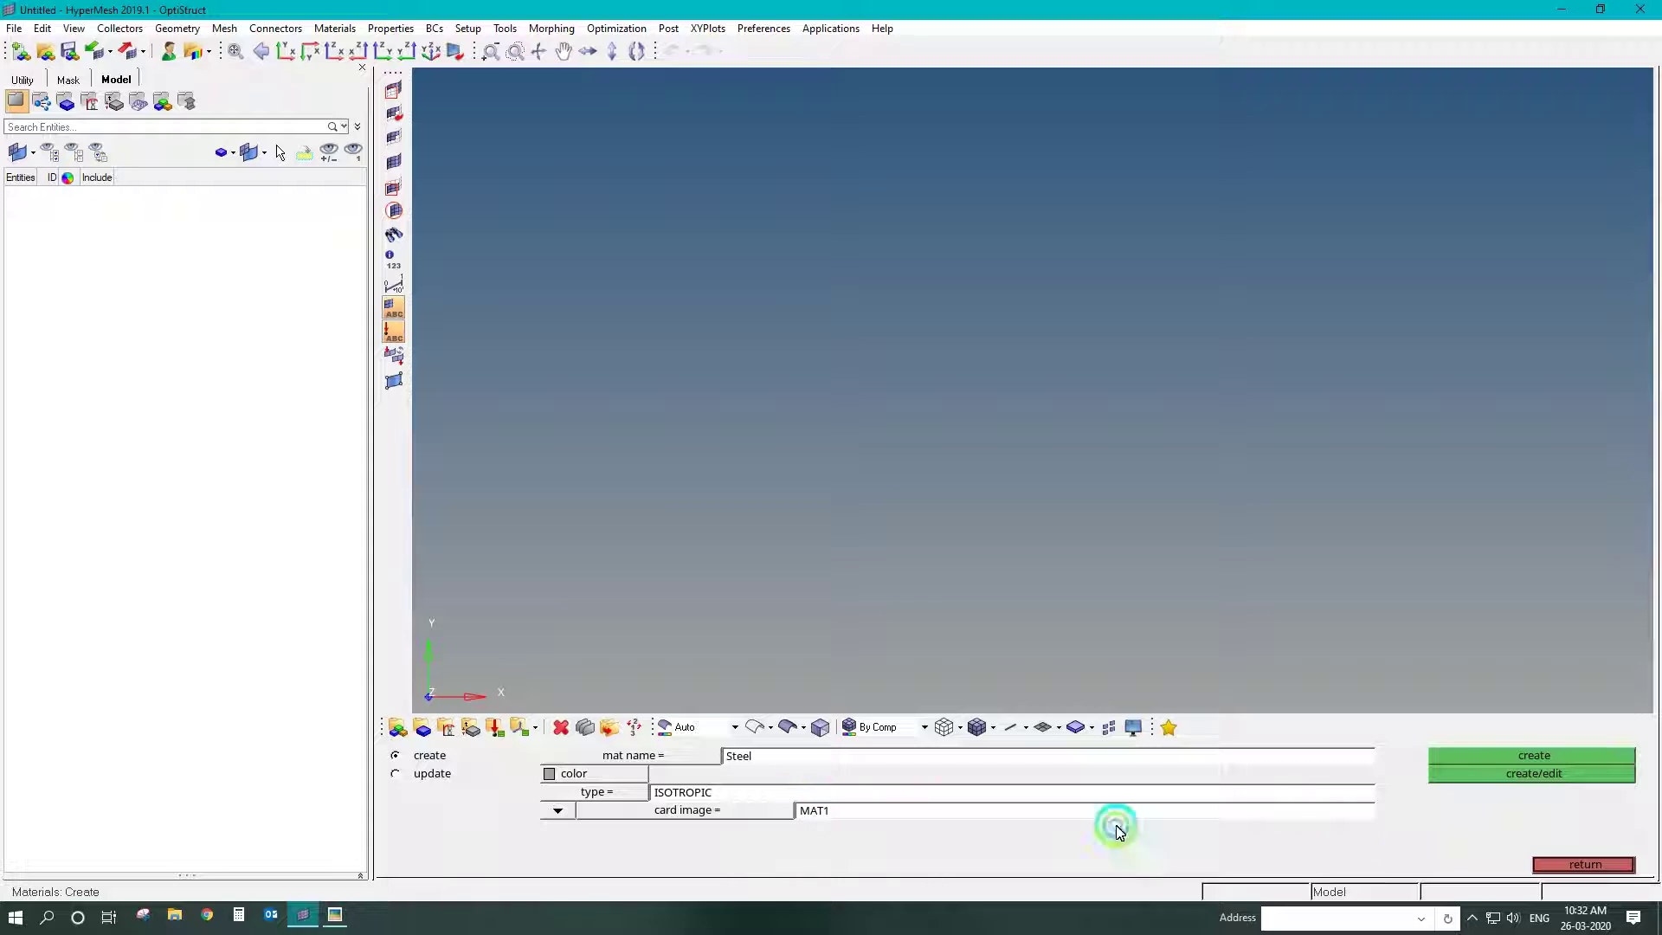
click(1441, 773)
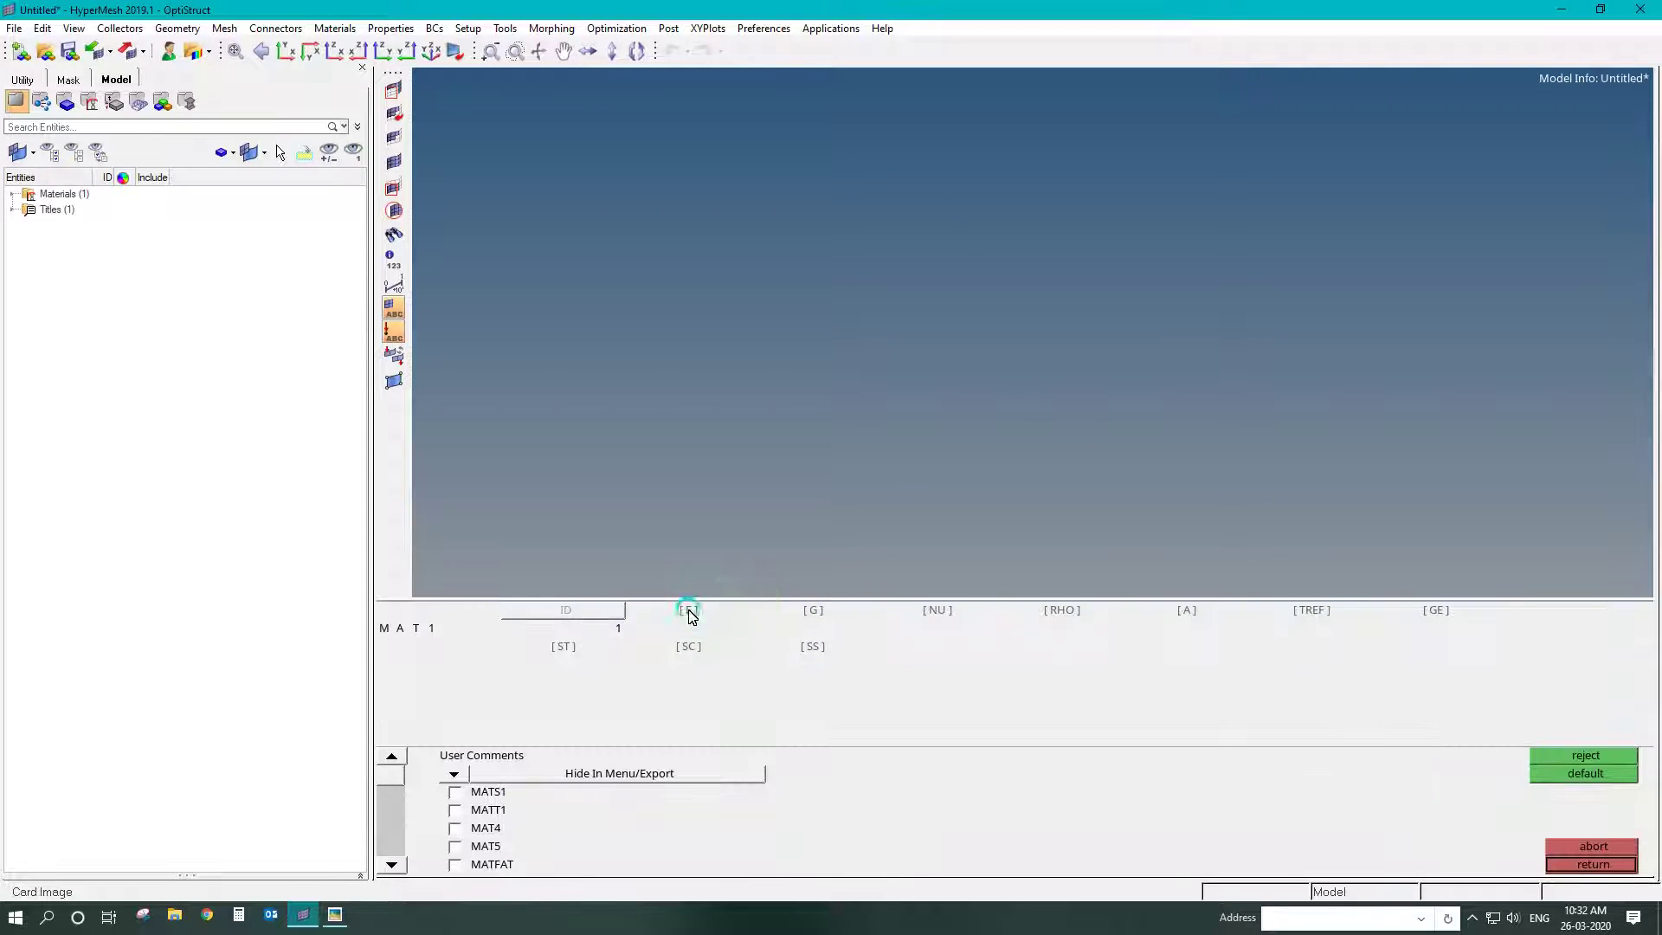
- Define the Steel card with E 2.1e+05, NU 0.3 and RHO 7.9e-09, and finish the material definition
click(689, 613)
click(935, 612)
click(1063, 609)
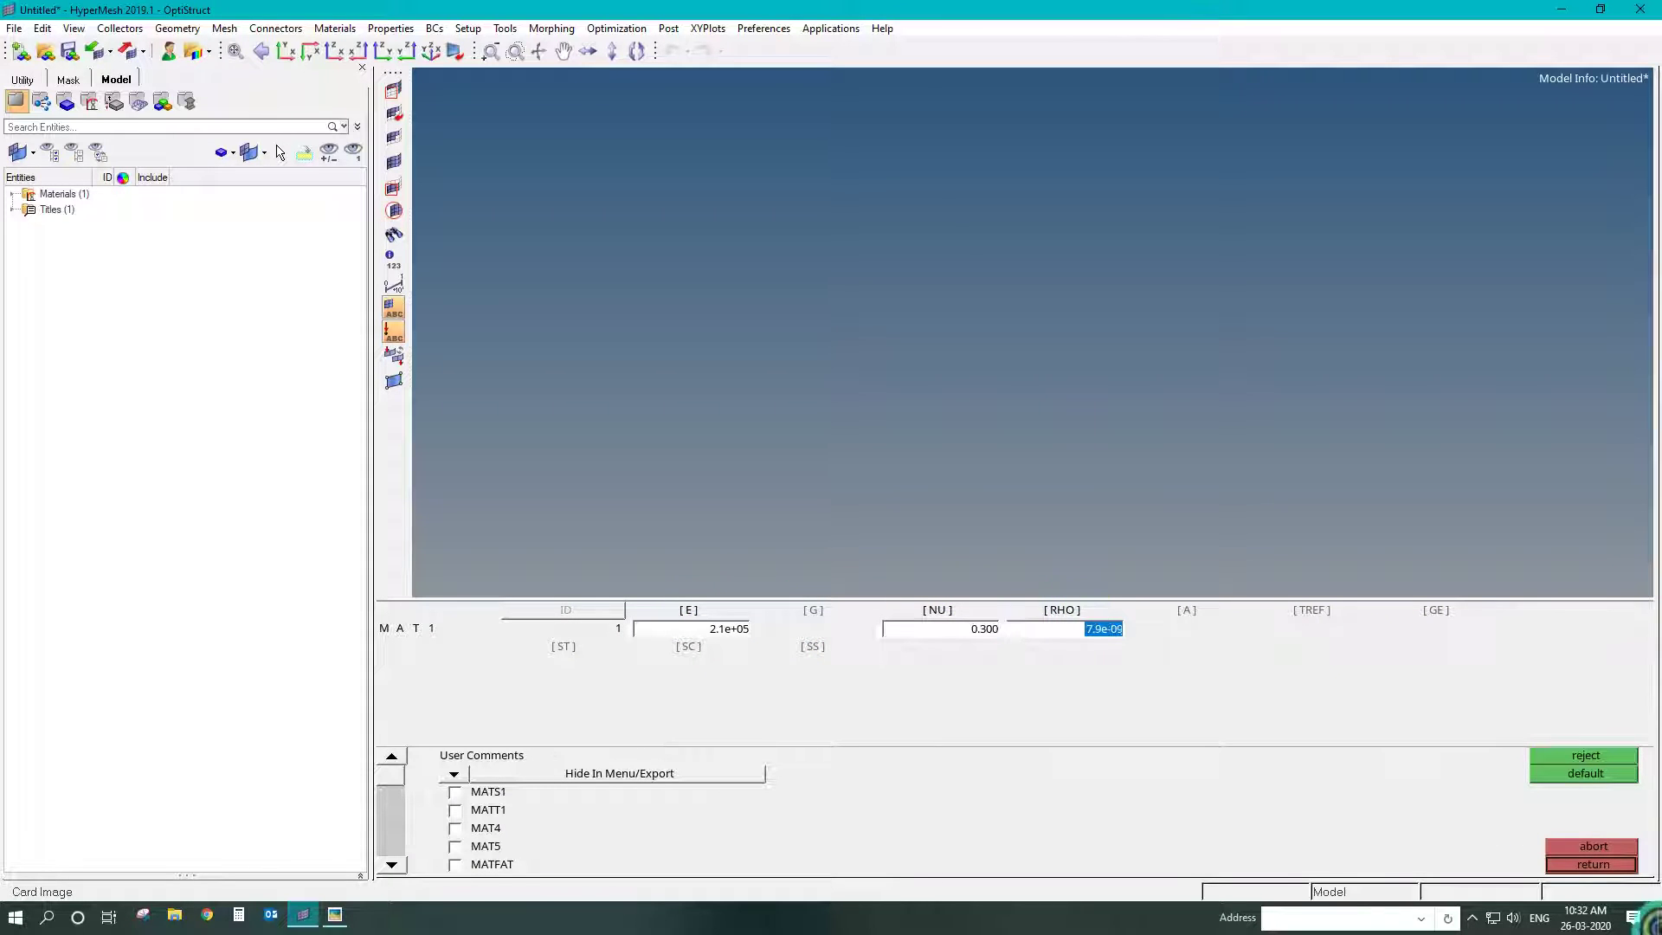
click(1593, 865)
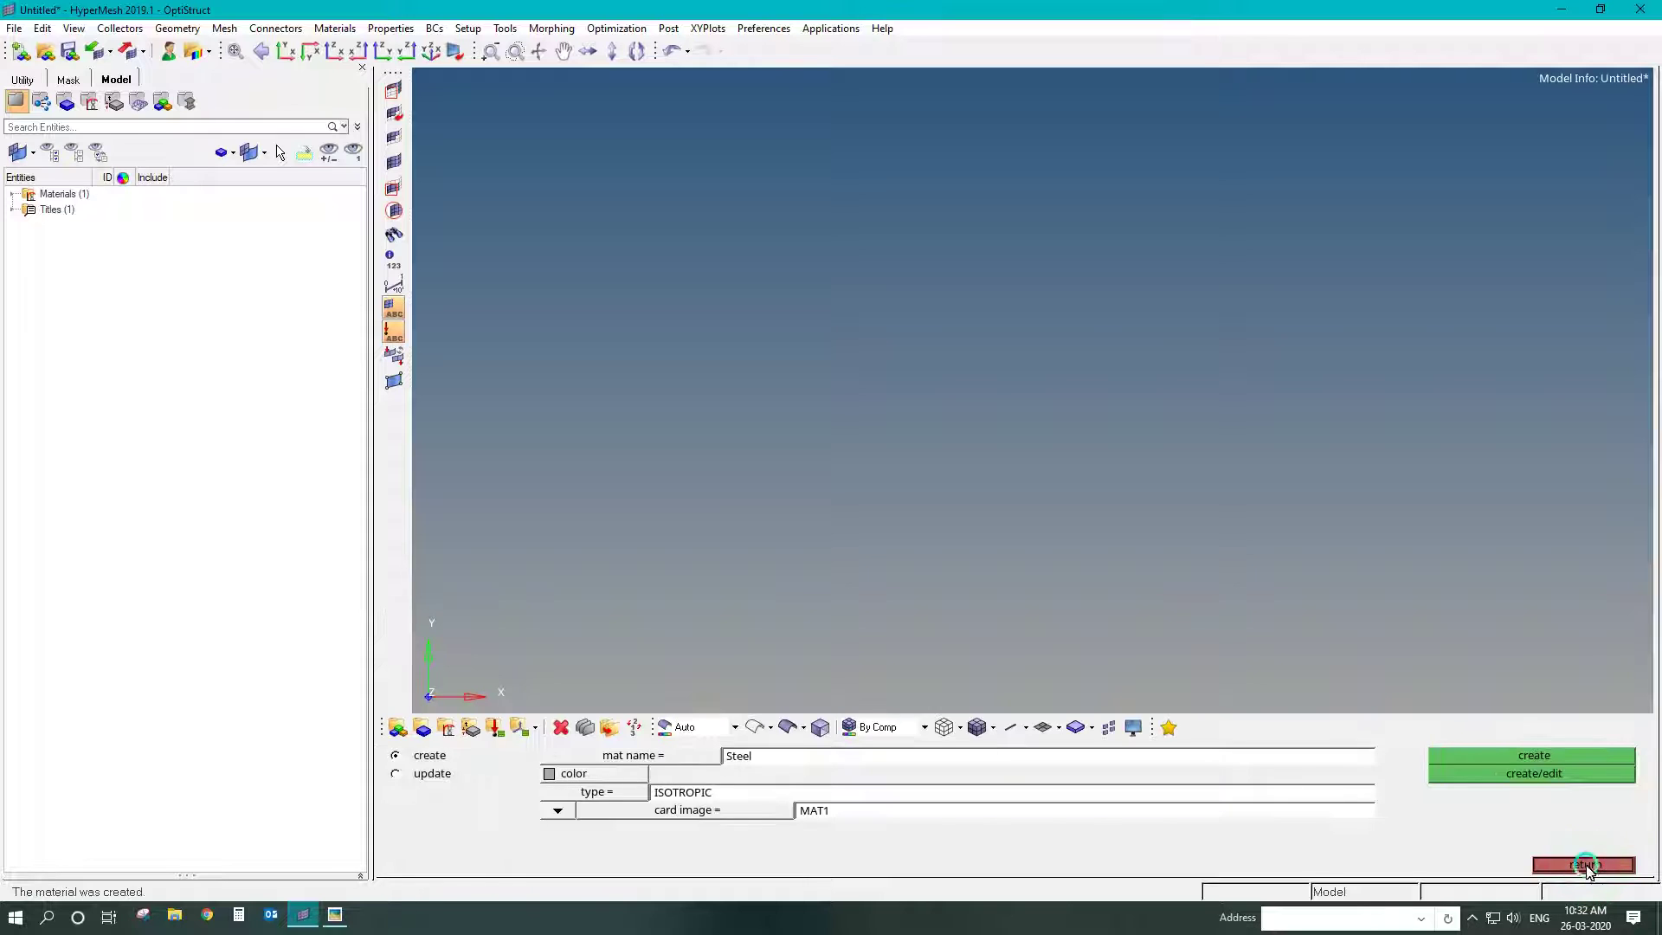
click(1592, 866)
- Change the display color of the Steel material to blue in the model tree
click(12, 194)
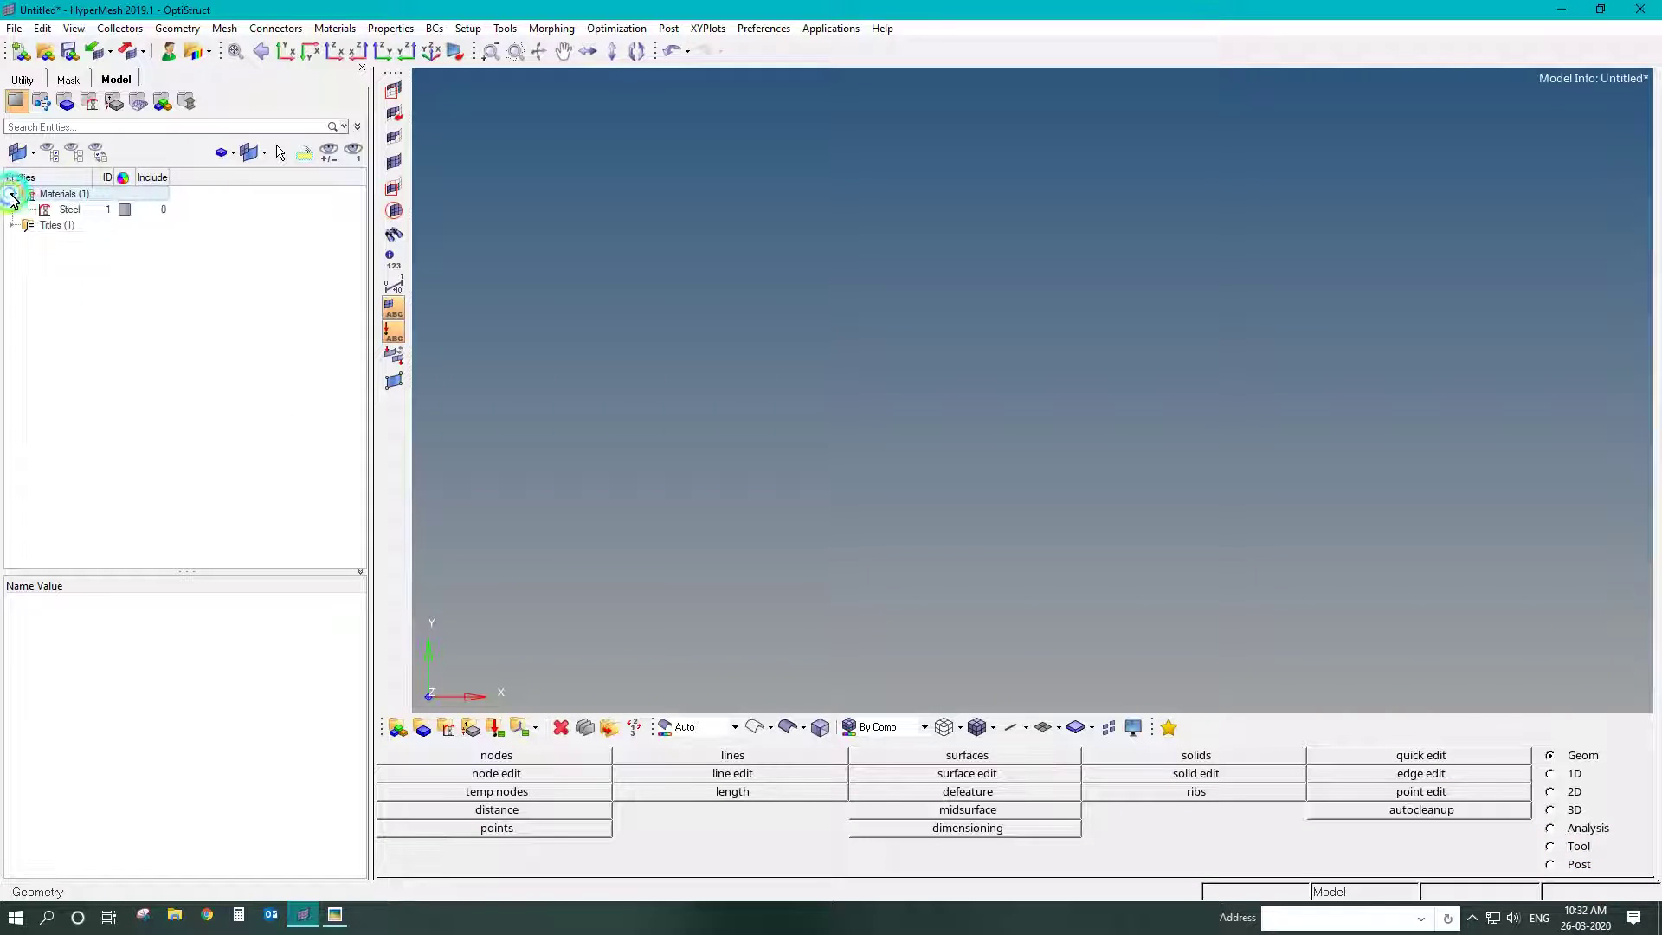
click(125, 214)
click(125, 215)
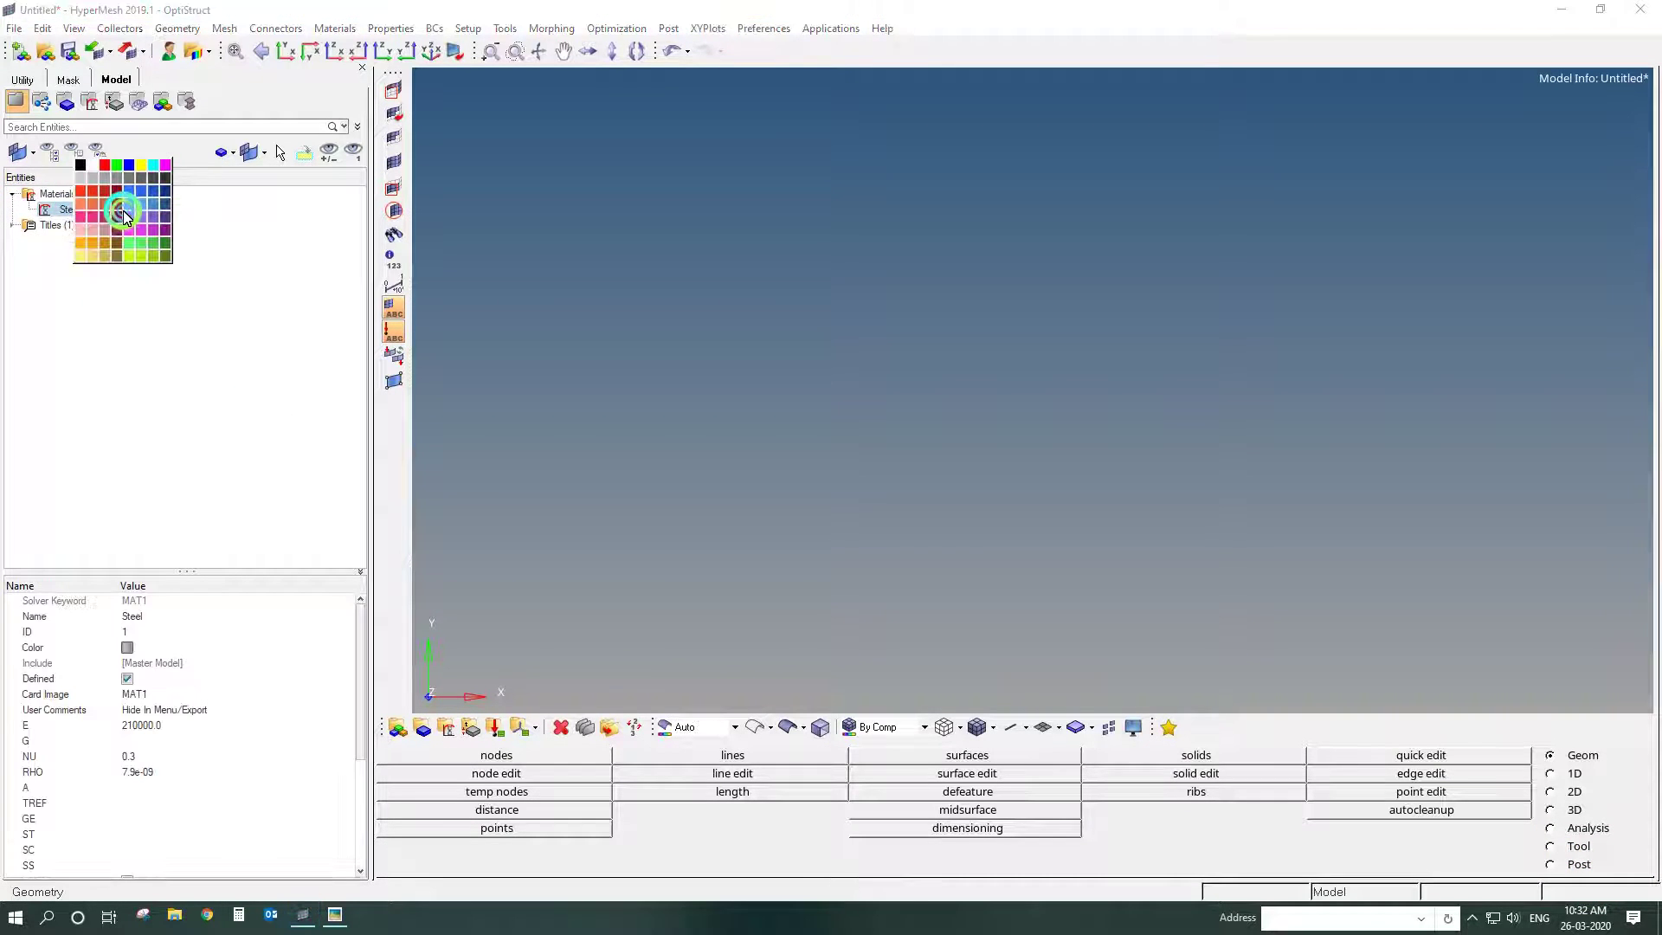
click(132, 204)
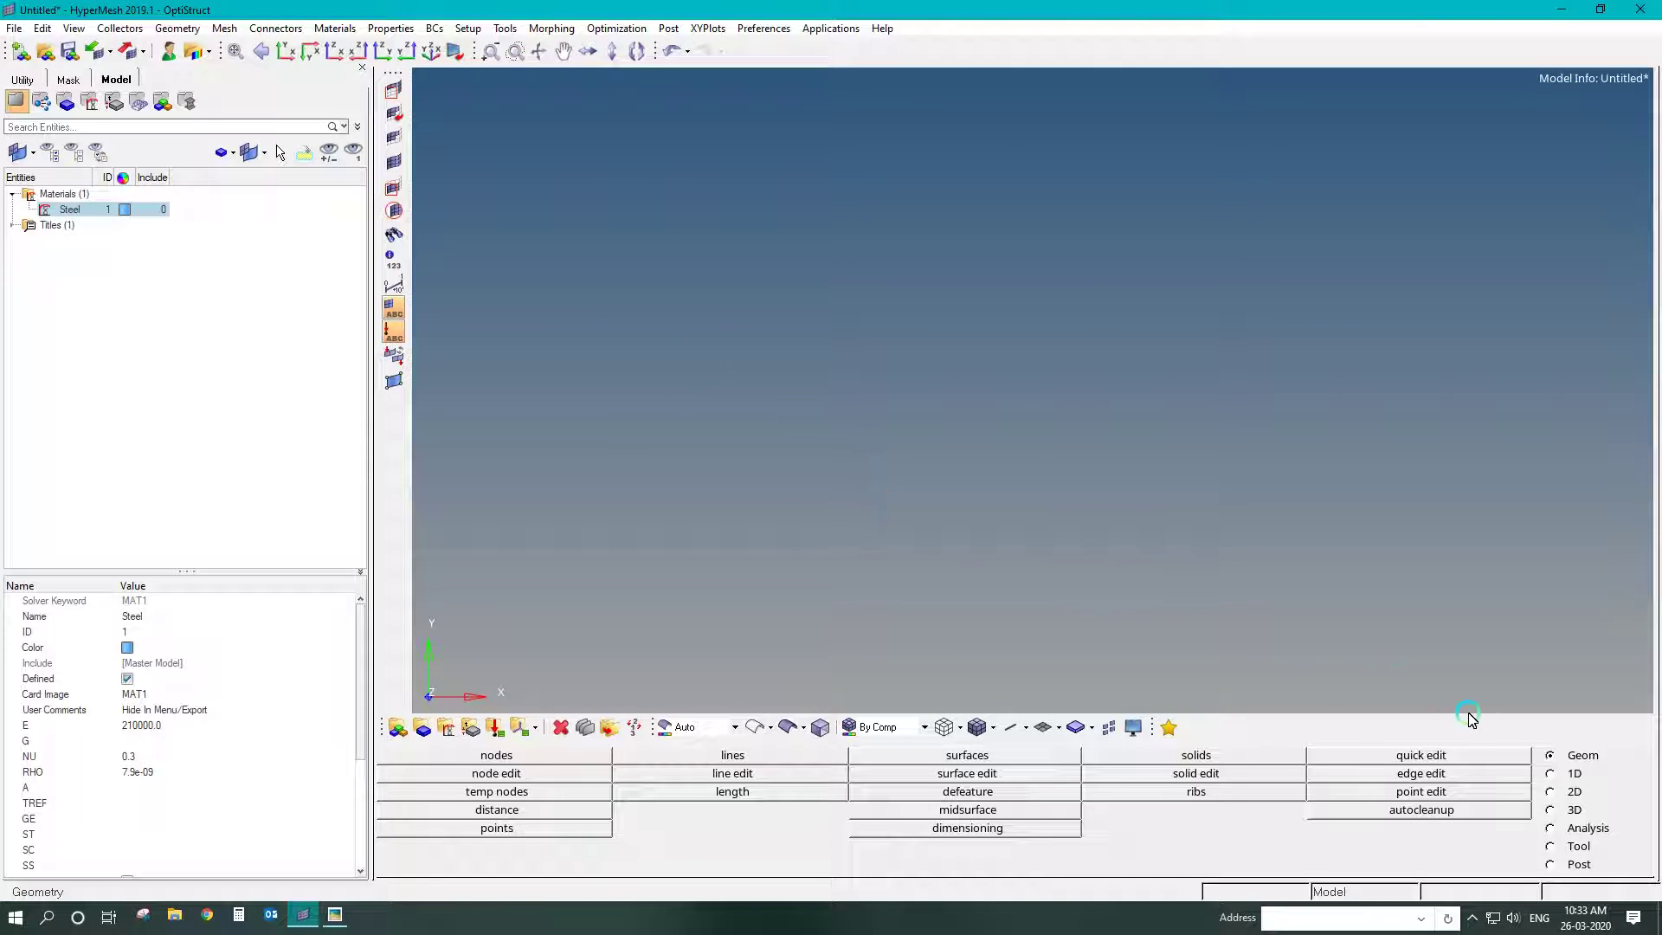
- Create a standard beam section of type solid circle from the HYPER BEAM library
click(1551, 773)
click(938, 789)
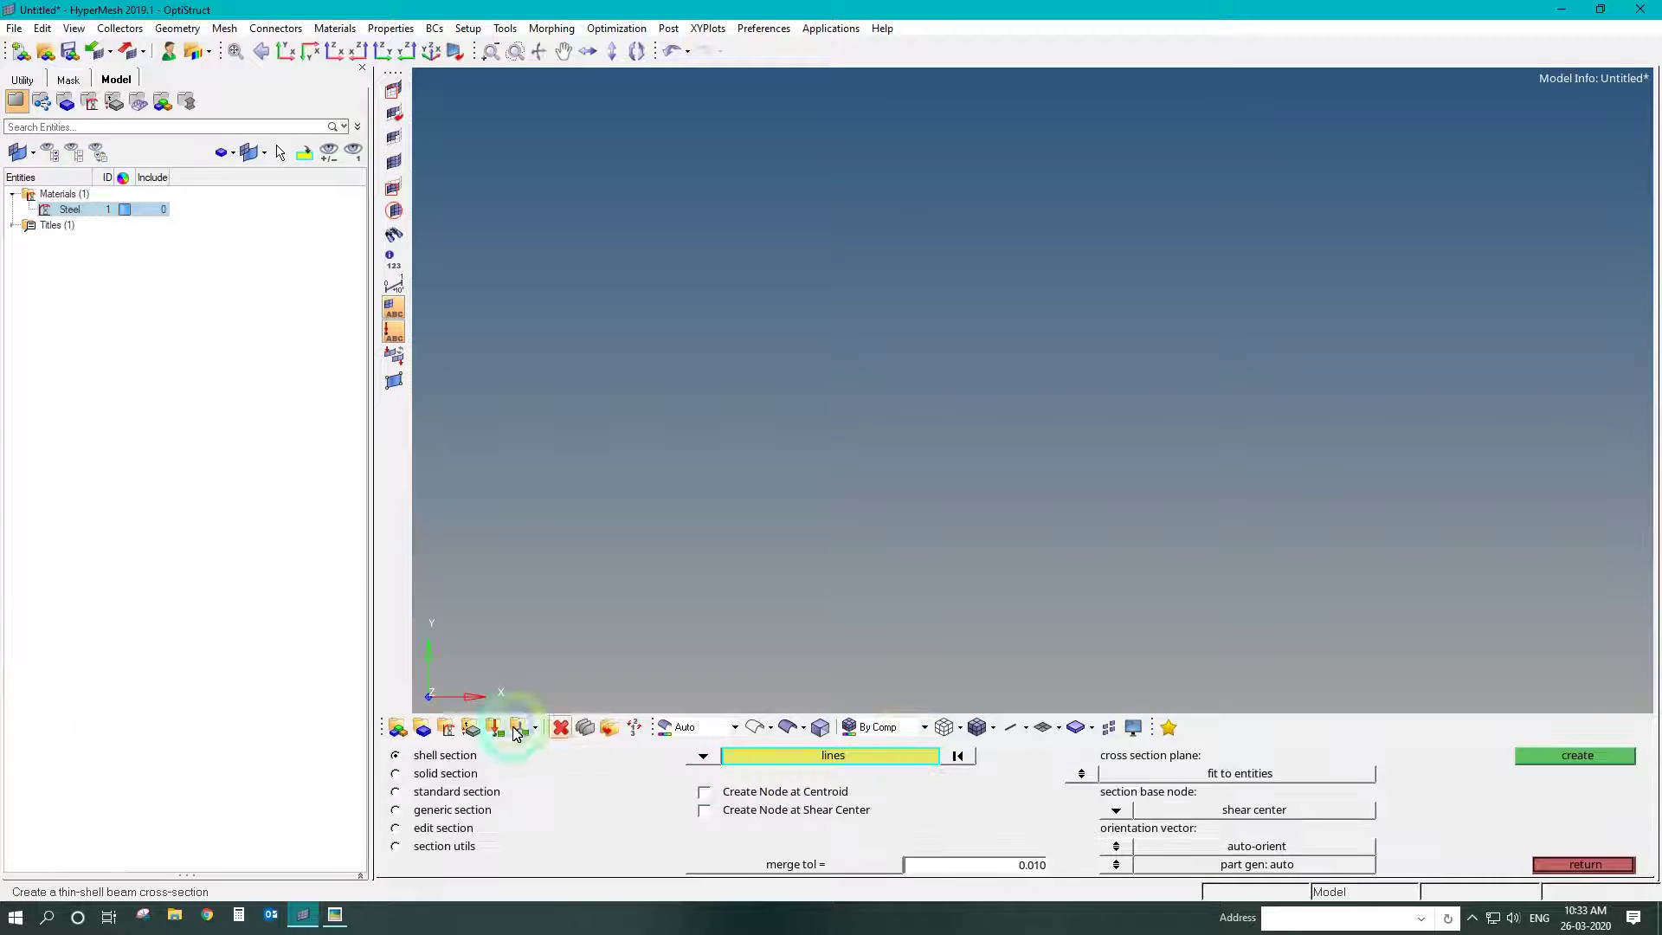
click(431, 791)
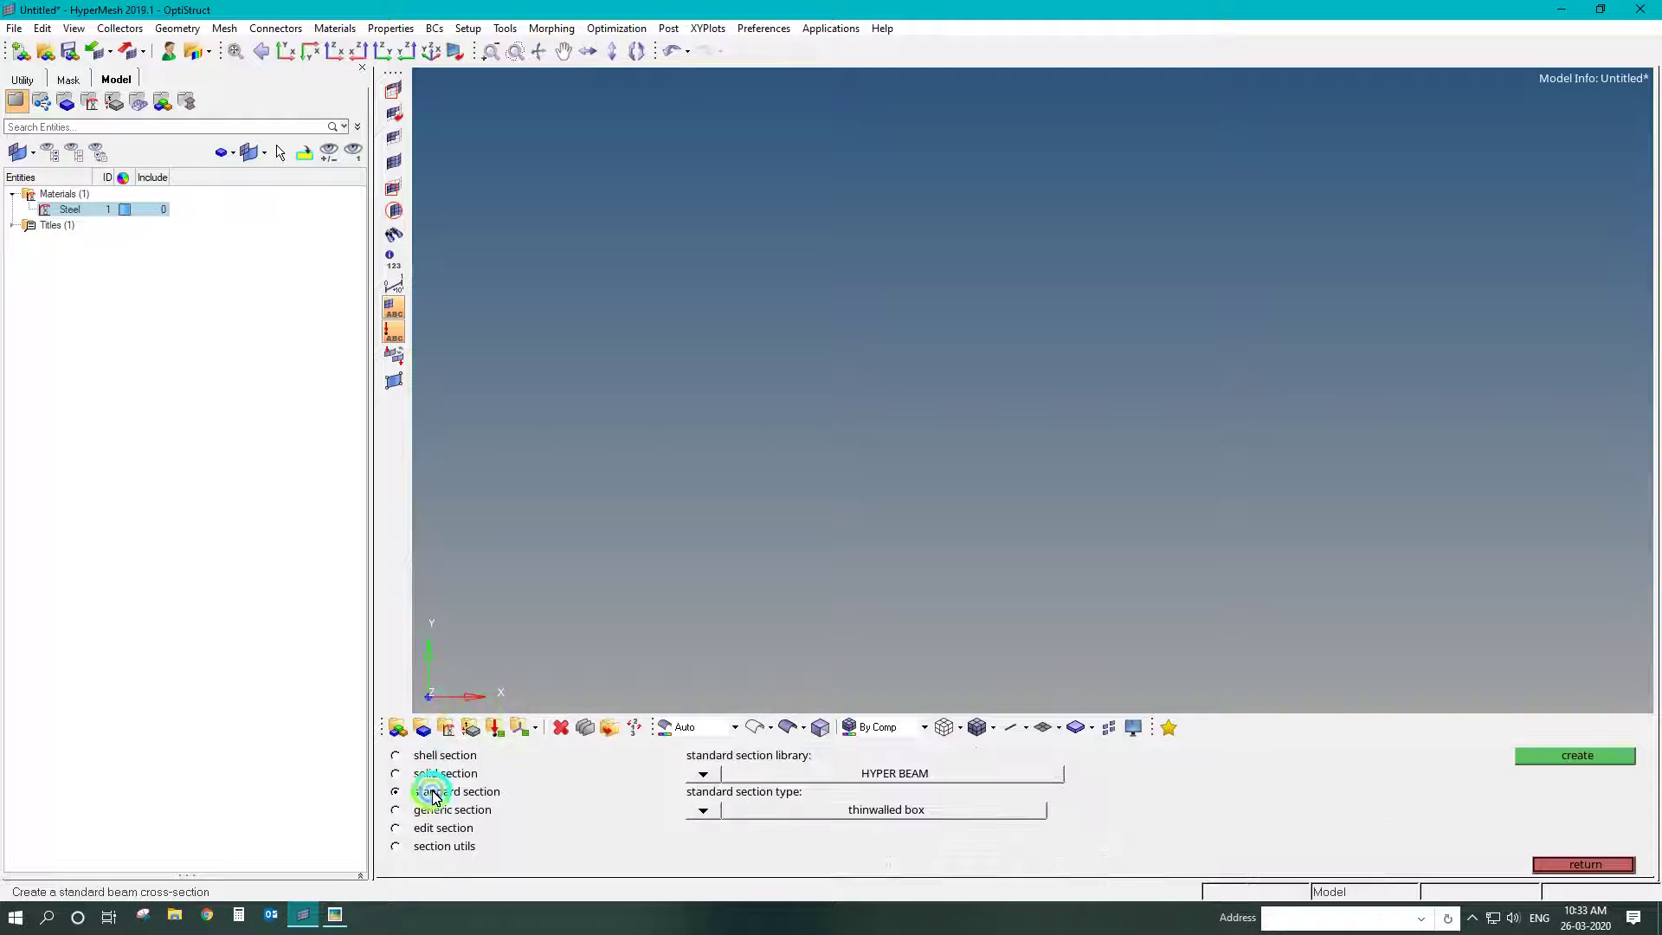
click(721, 812)
click(995, 810)
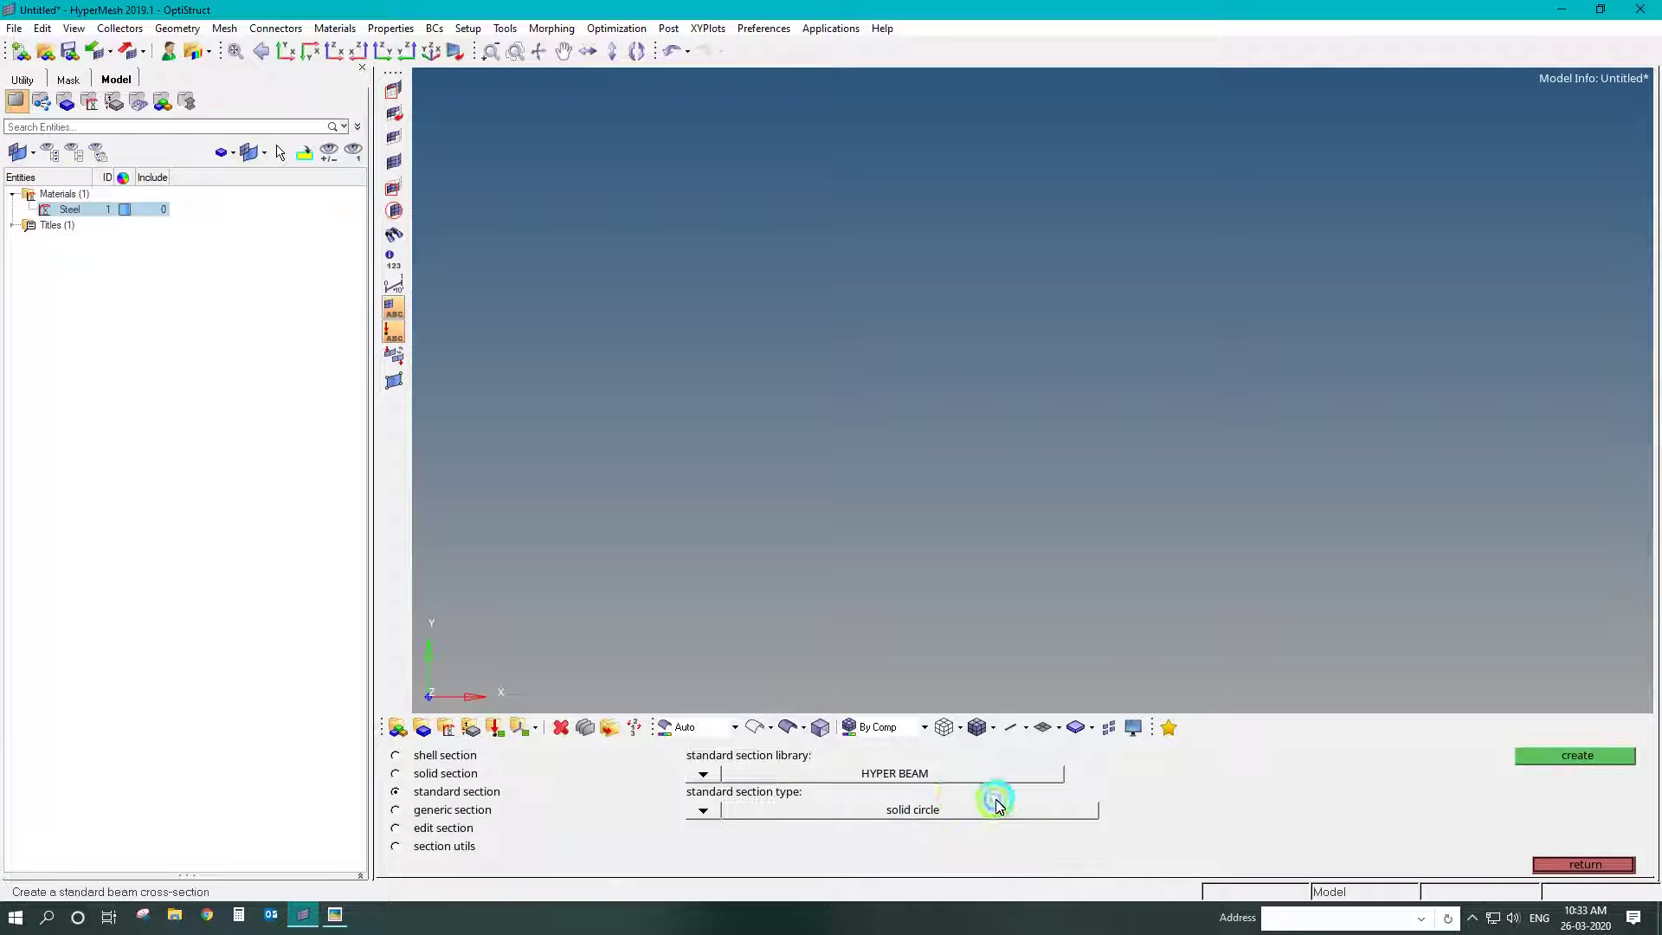
click(1555, 755)
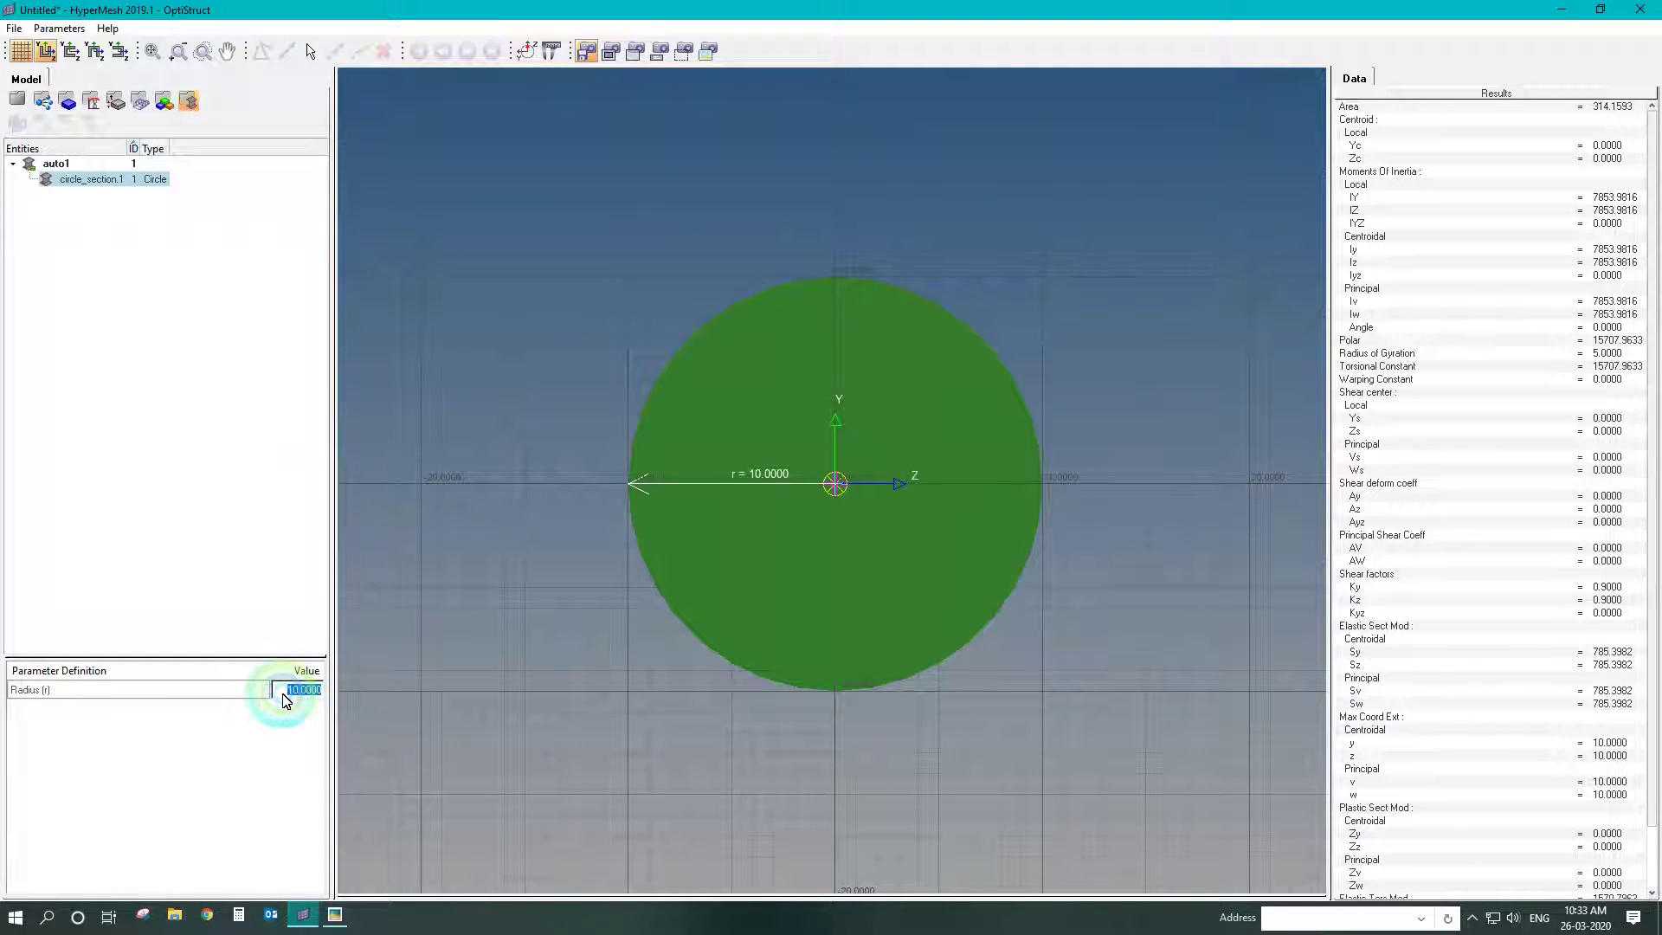
- Set the circular section's radius to 5 and return from the section editor to the 1D tools
text(5)
key(Return)
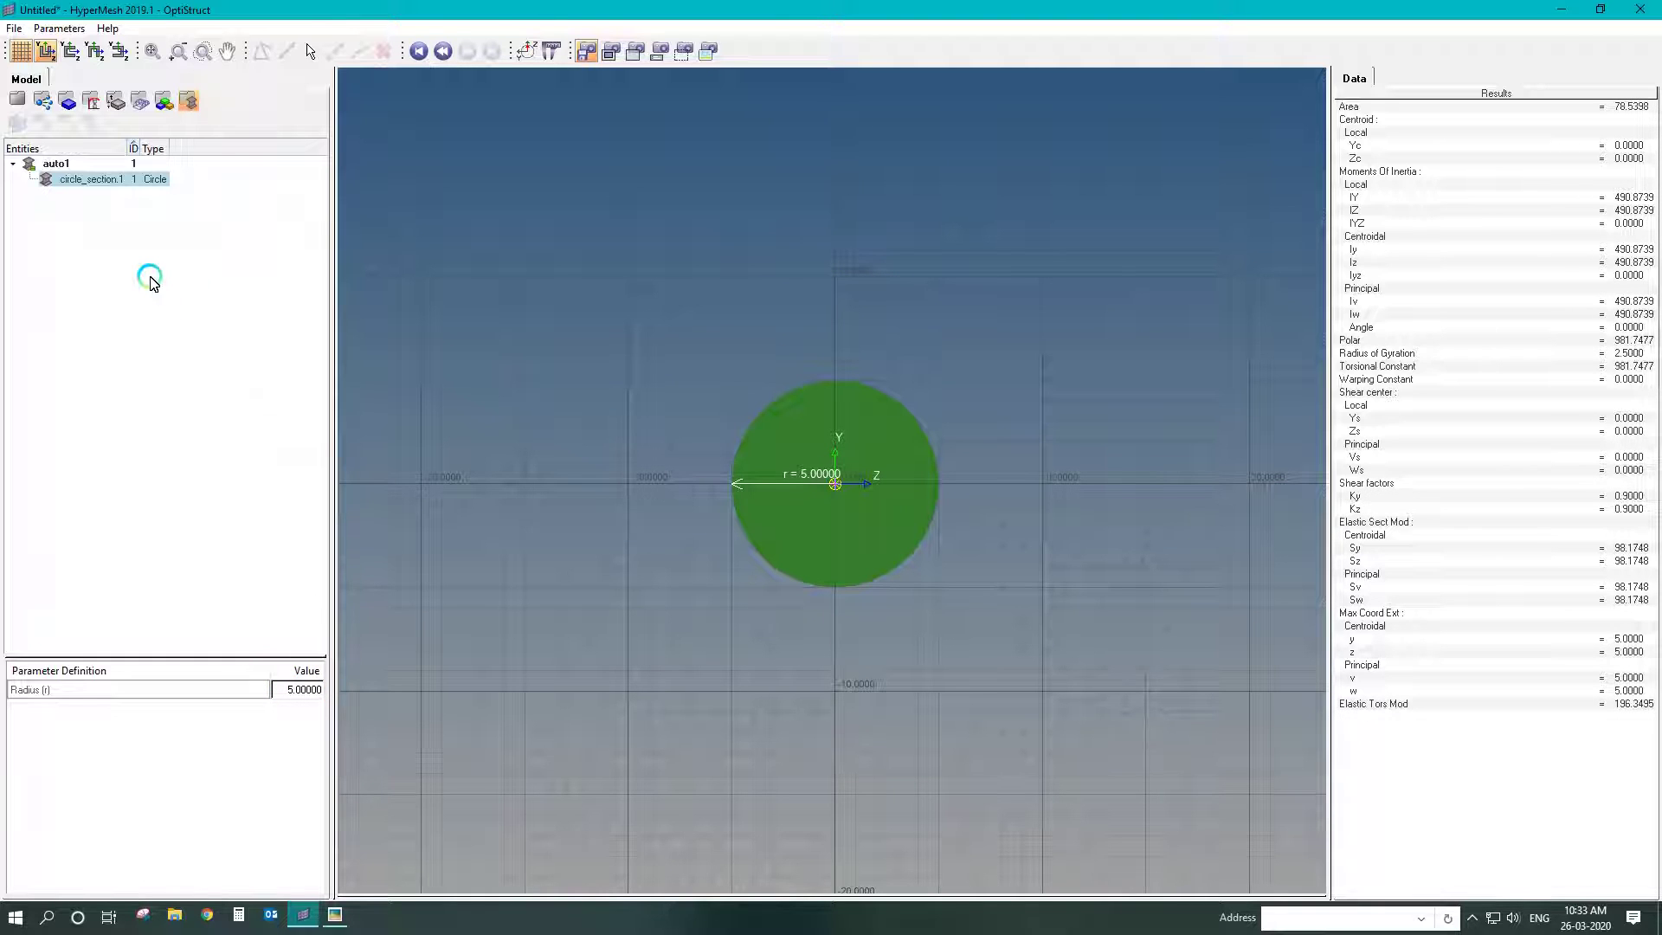
click(14, 101)
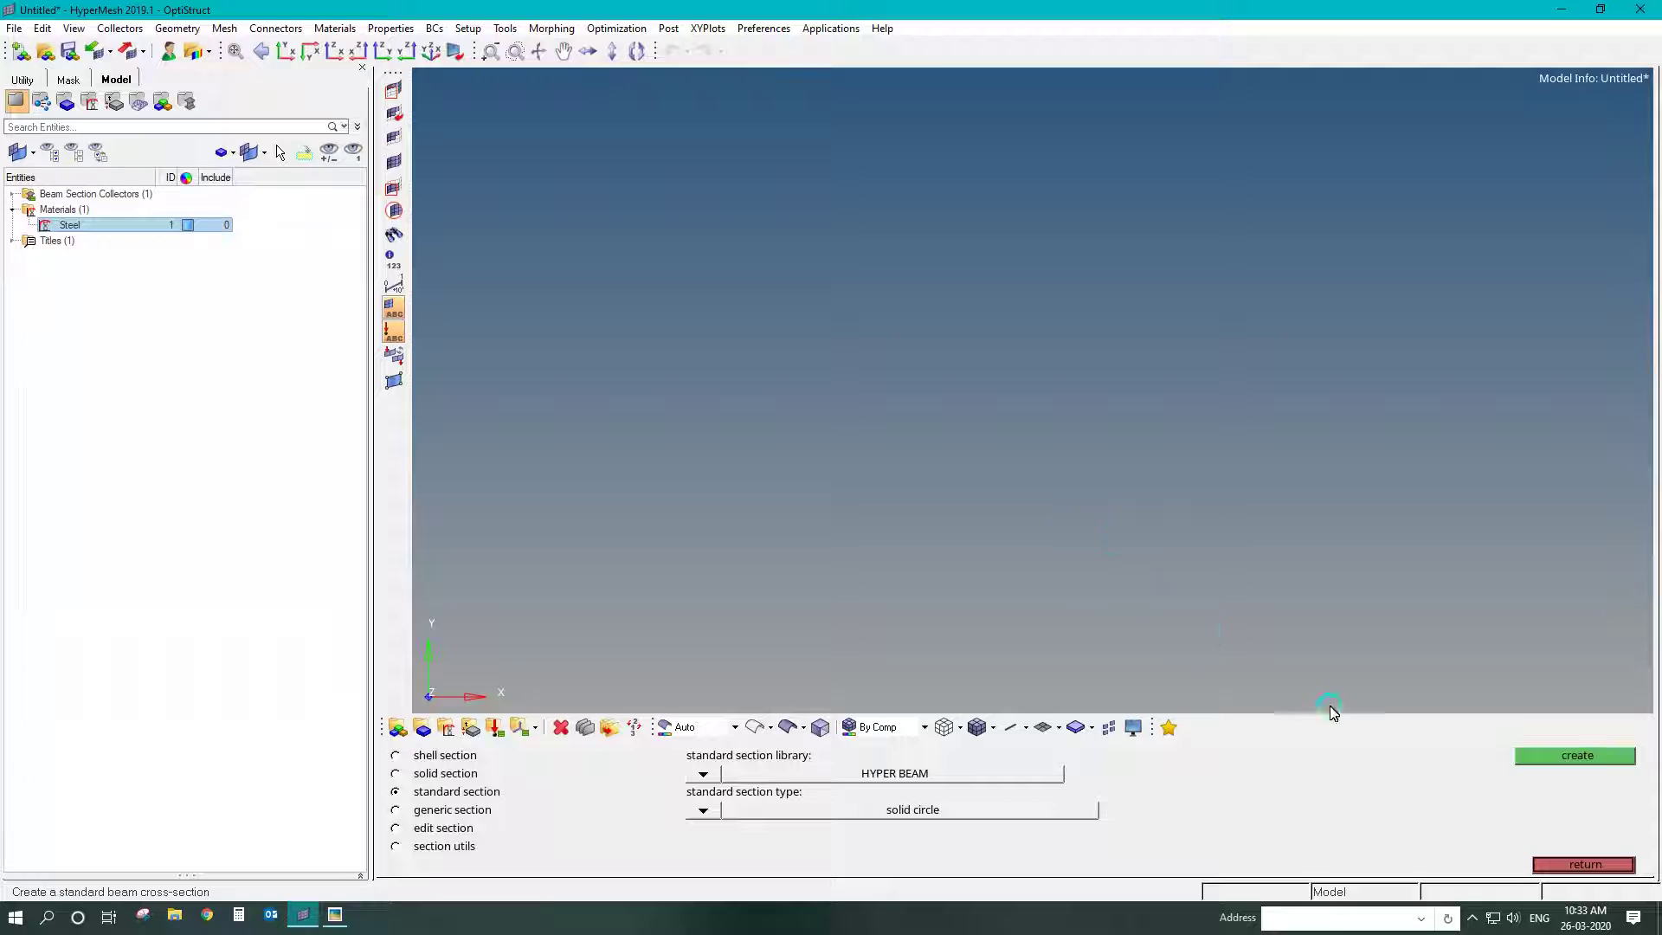
click(1551, 867)
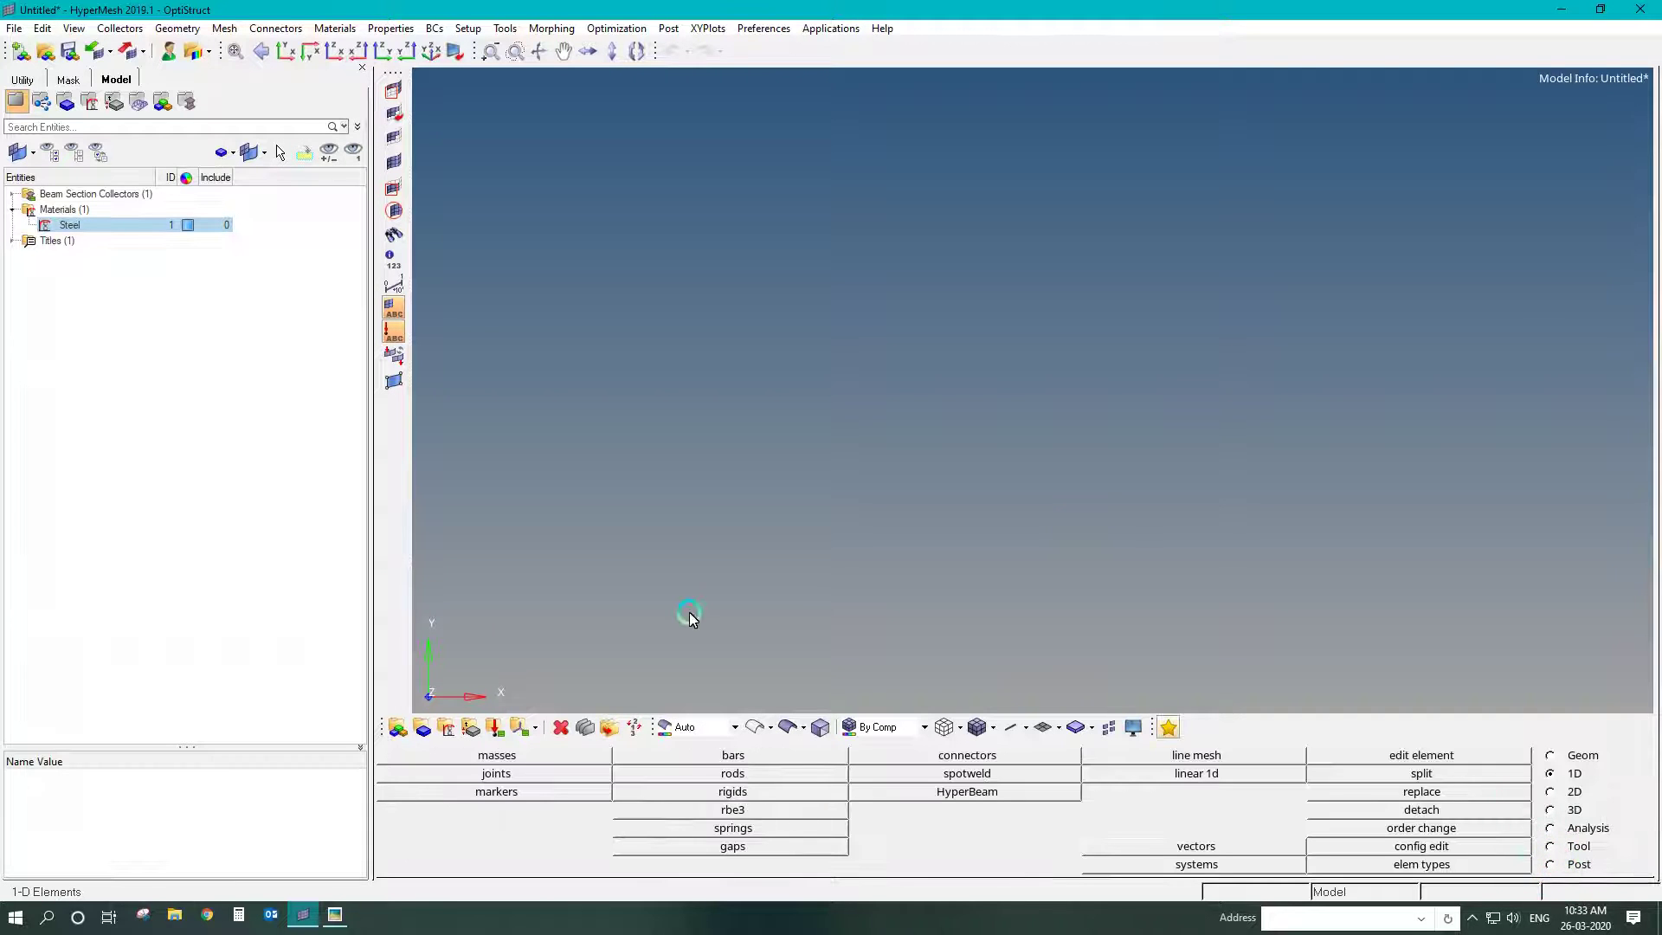
- Set up a new property named 1d_bar of type 1D with the PBAR card image
click(468, 730)
click(806, 762)
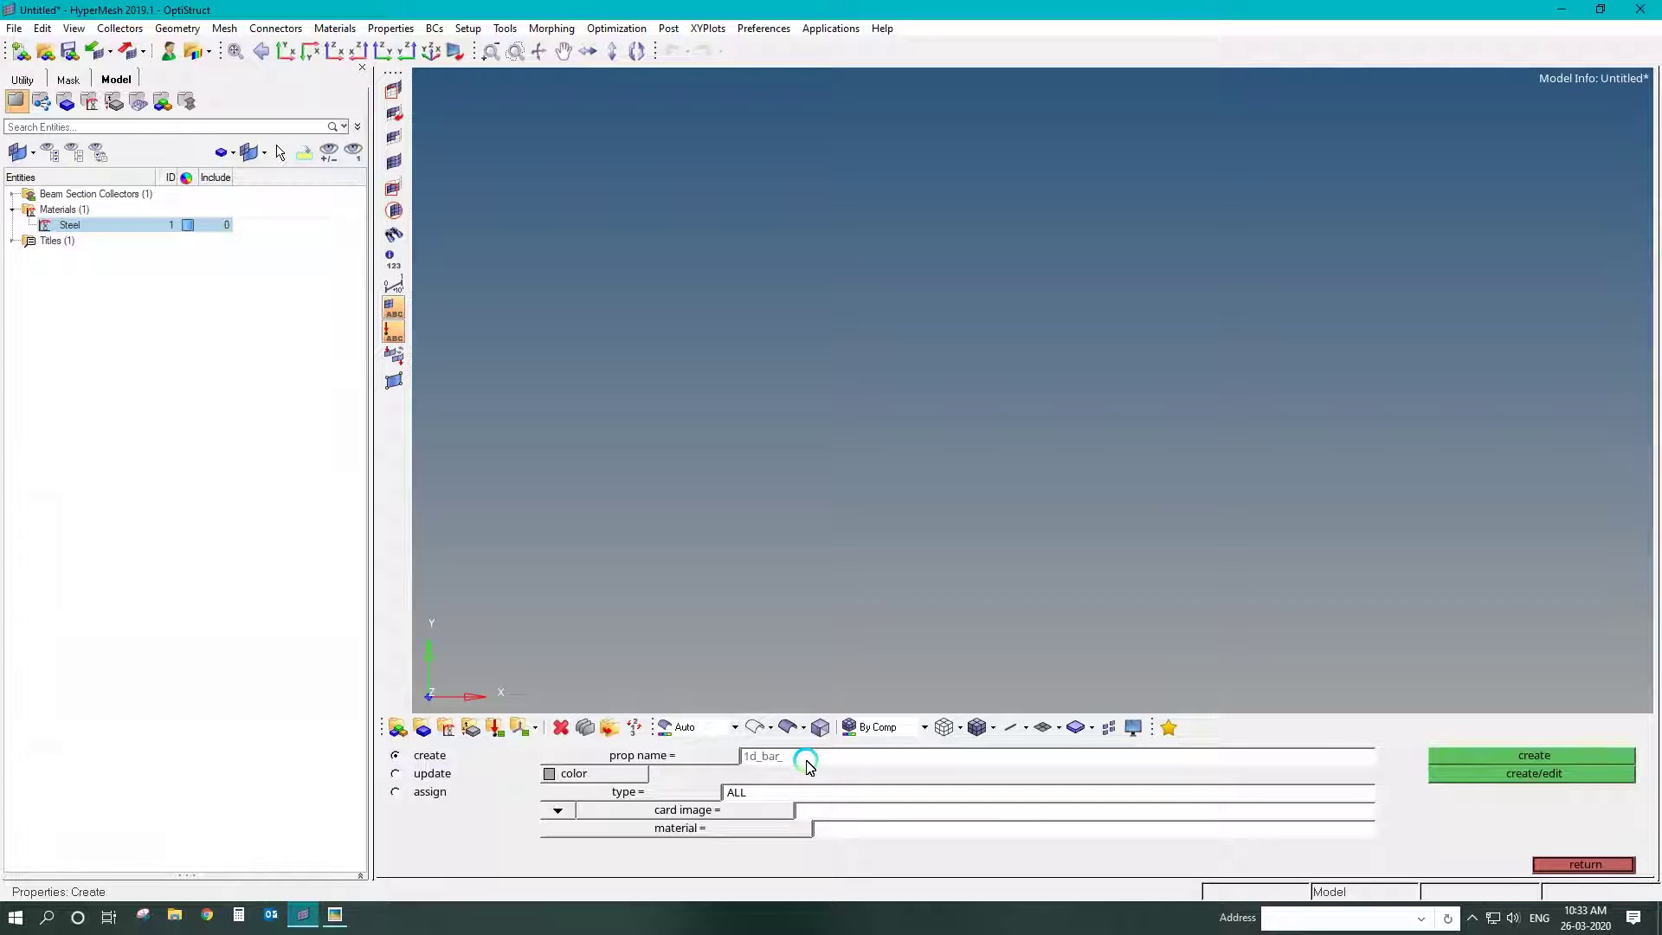
click(741, 789)
click(638, 813)
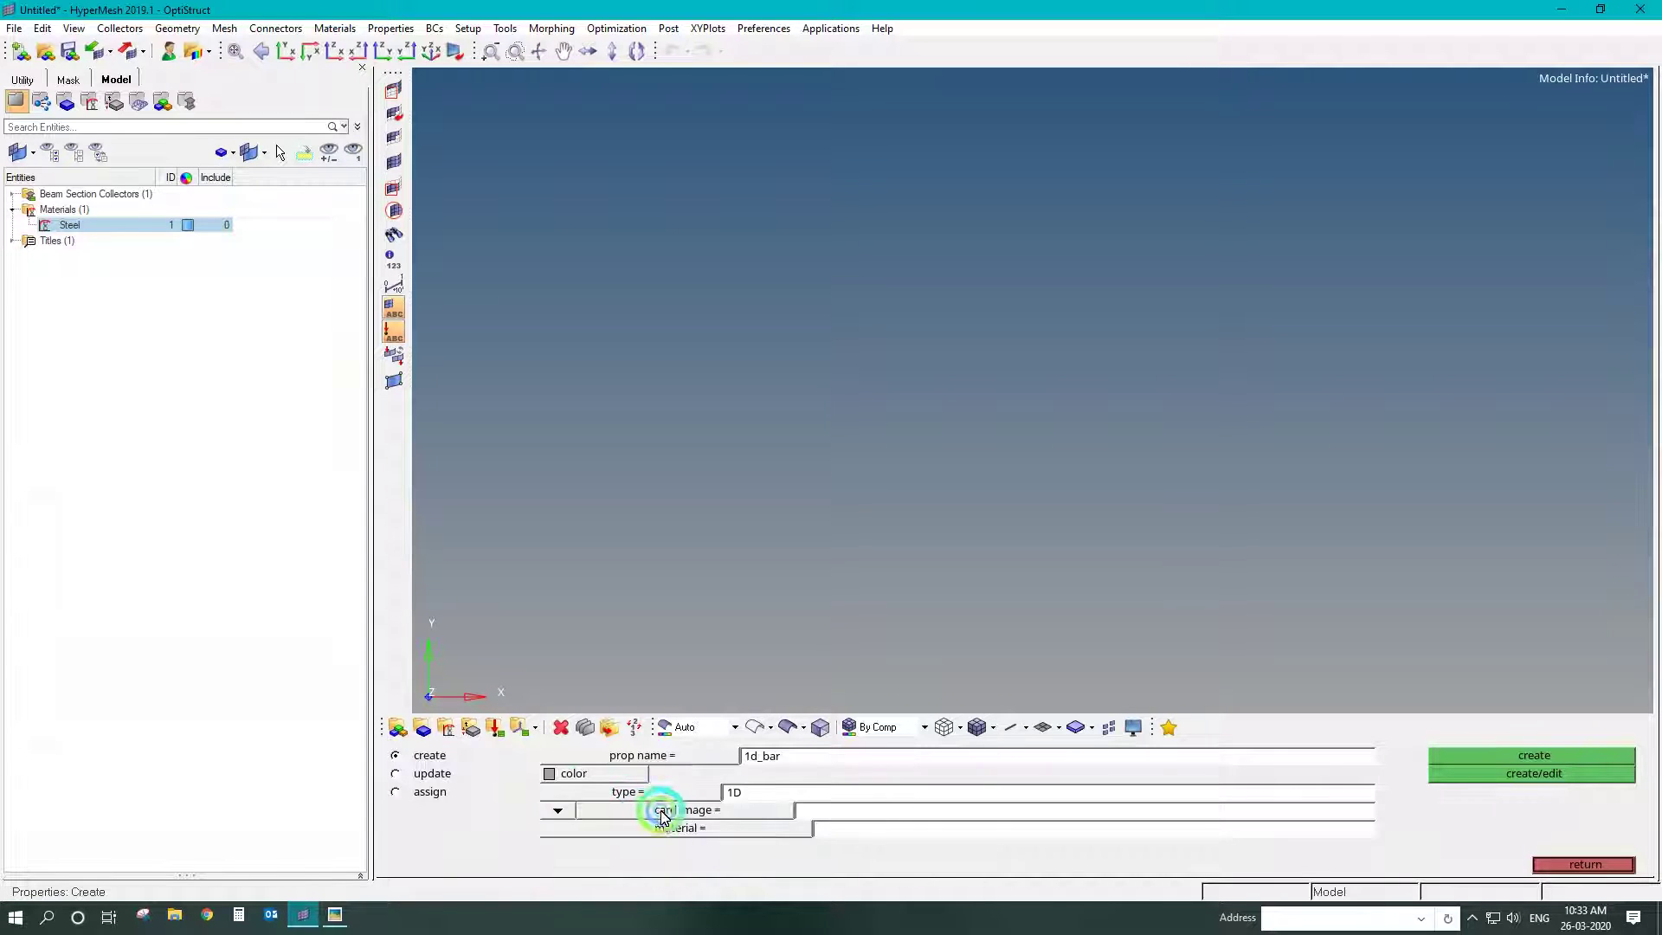
click(661, 809)
click(774, 791)
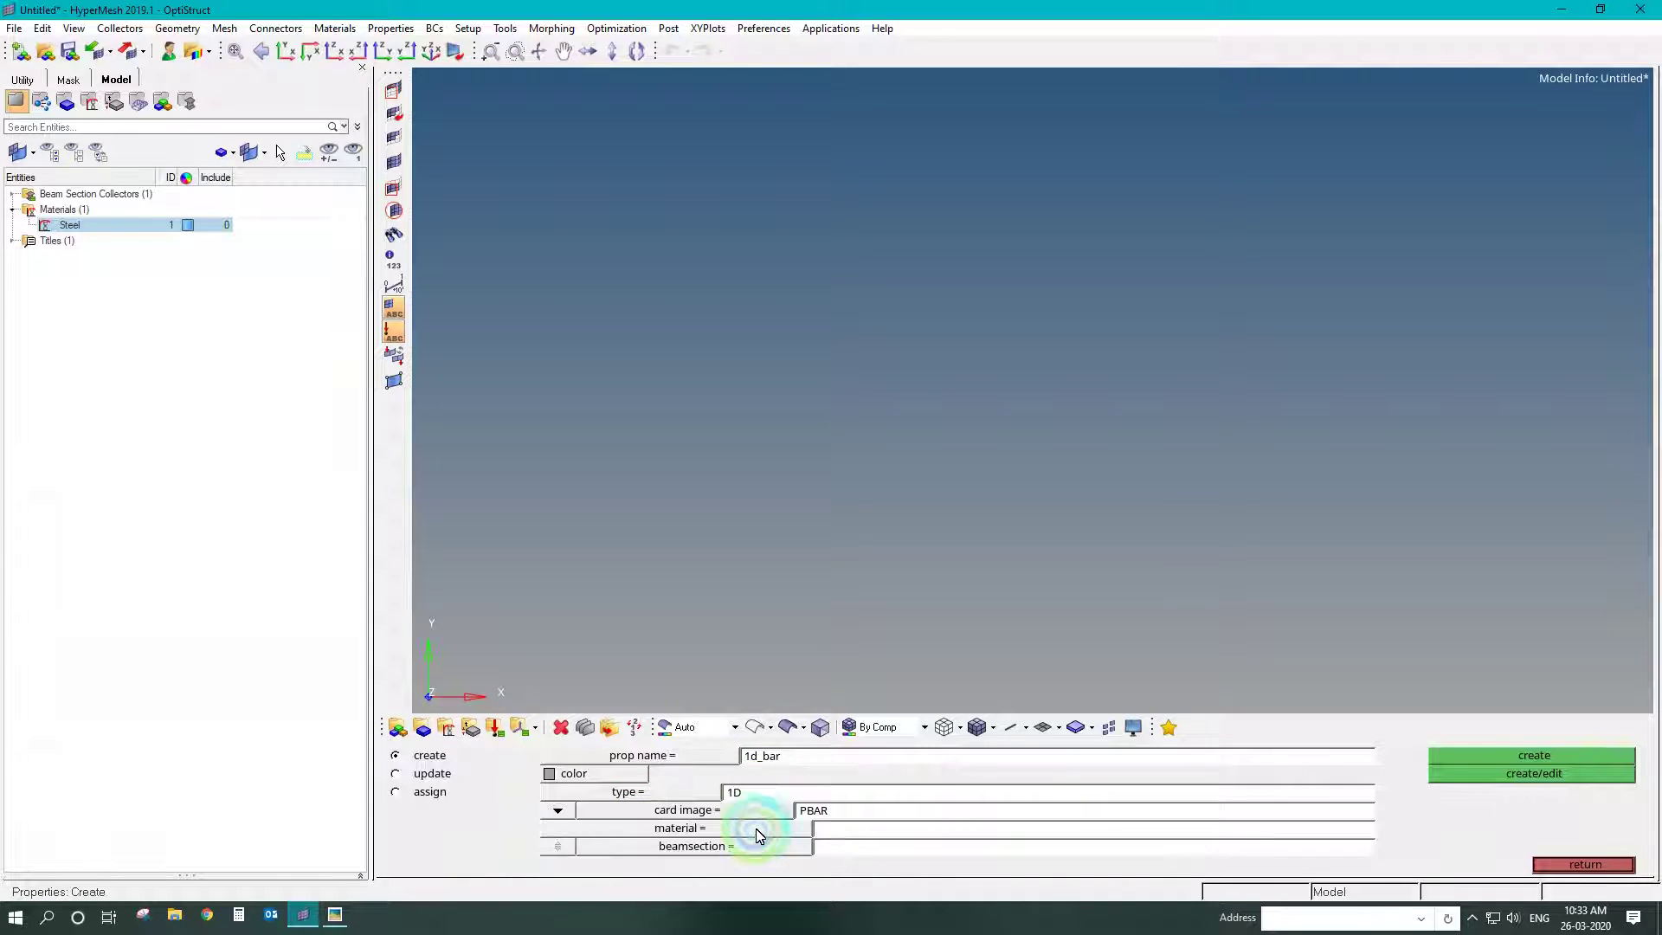
- Assign material Steel and beam section circle_section.1 to the new property, then create it with its card open for editing
click(707, 818)
click(400, 757)
click(613, 842)
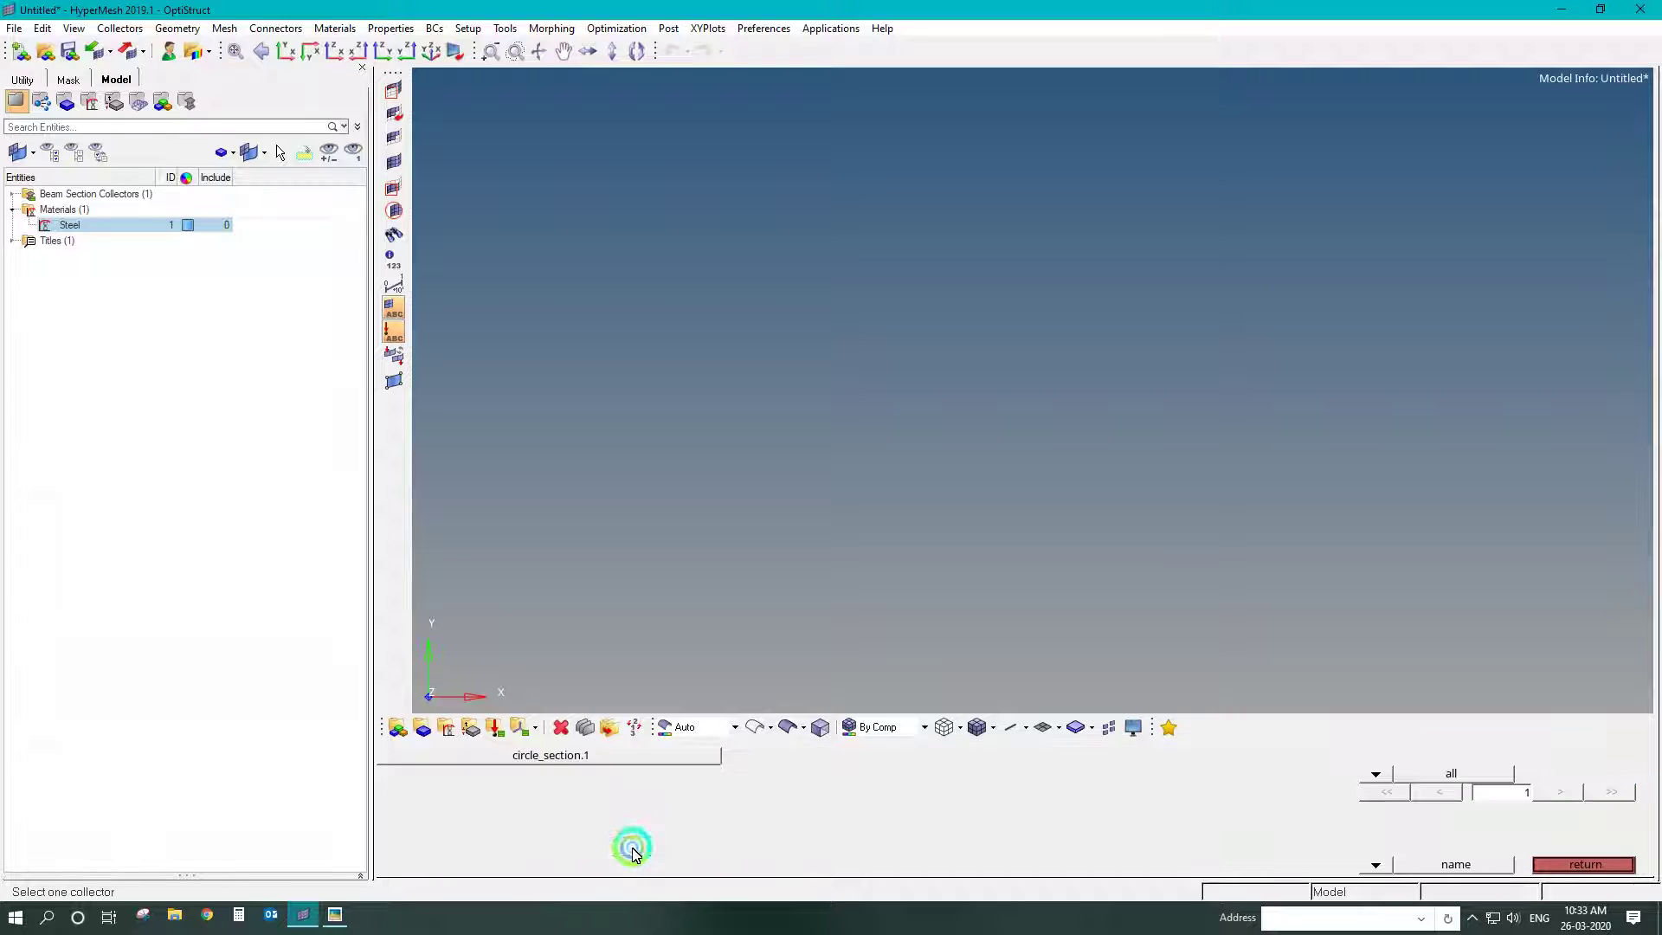
click(537, 763)
click(1528, 757)
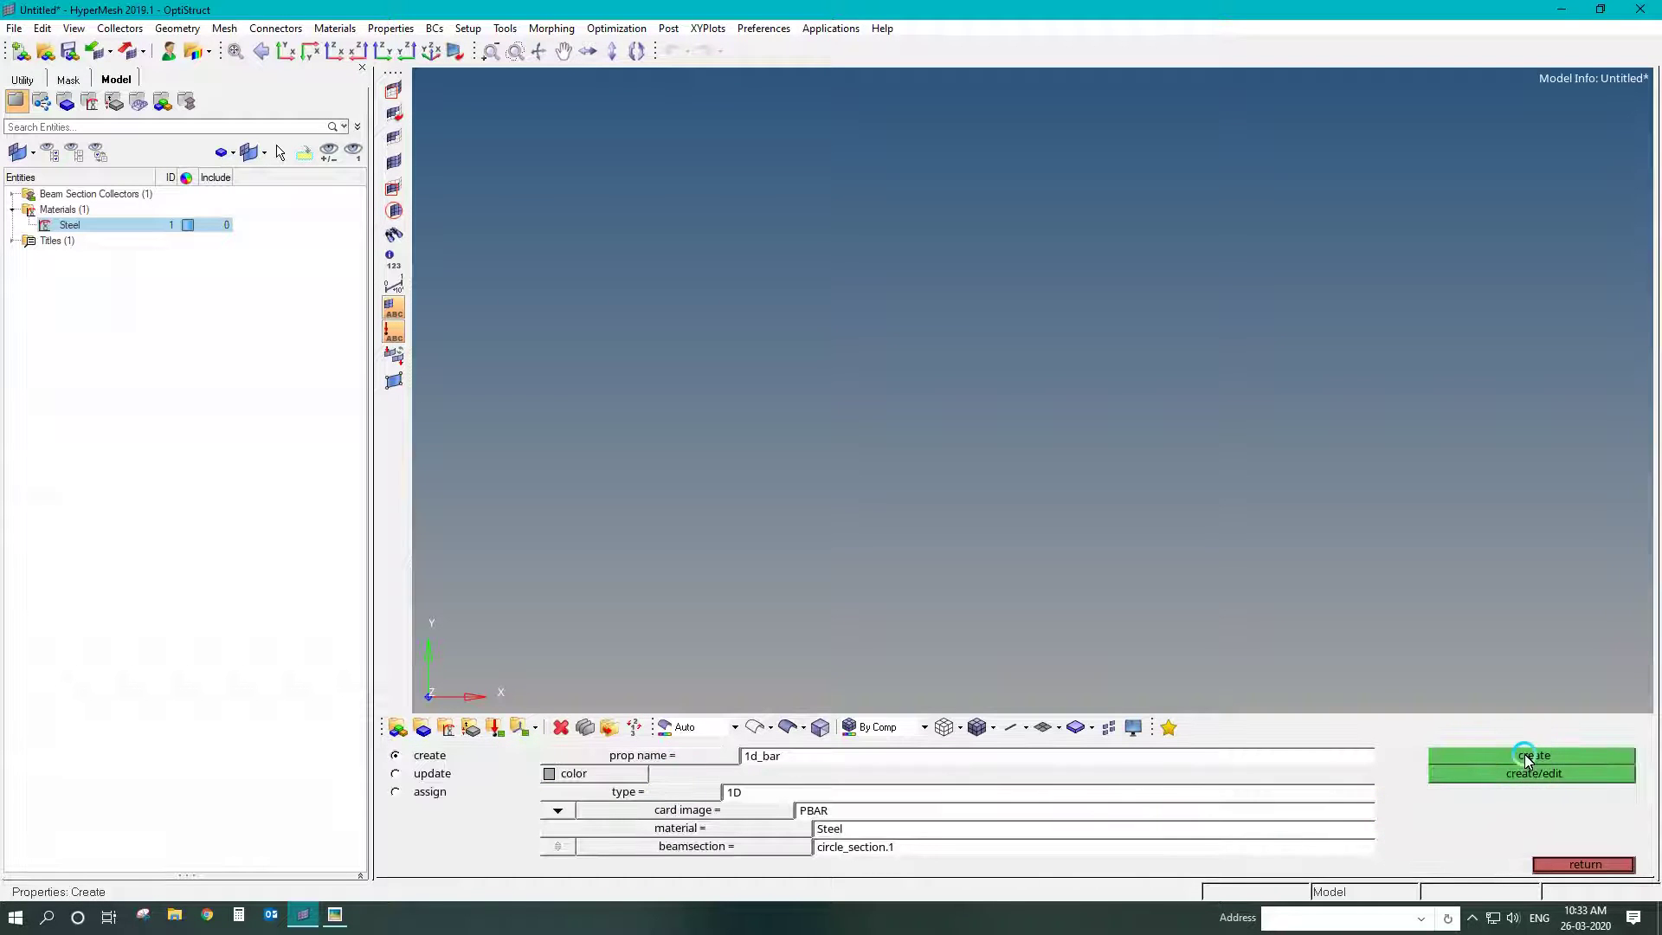
click(1523, 779)
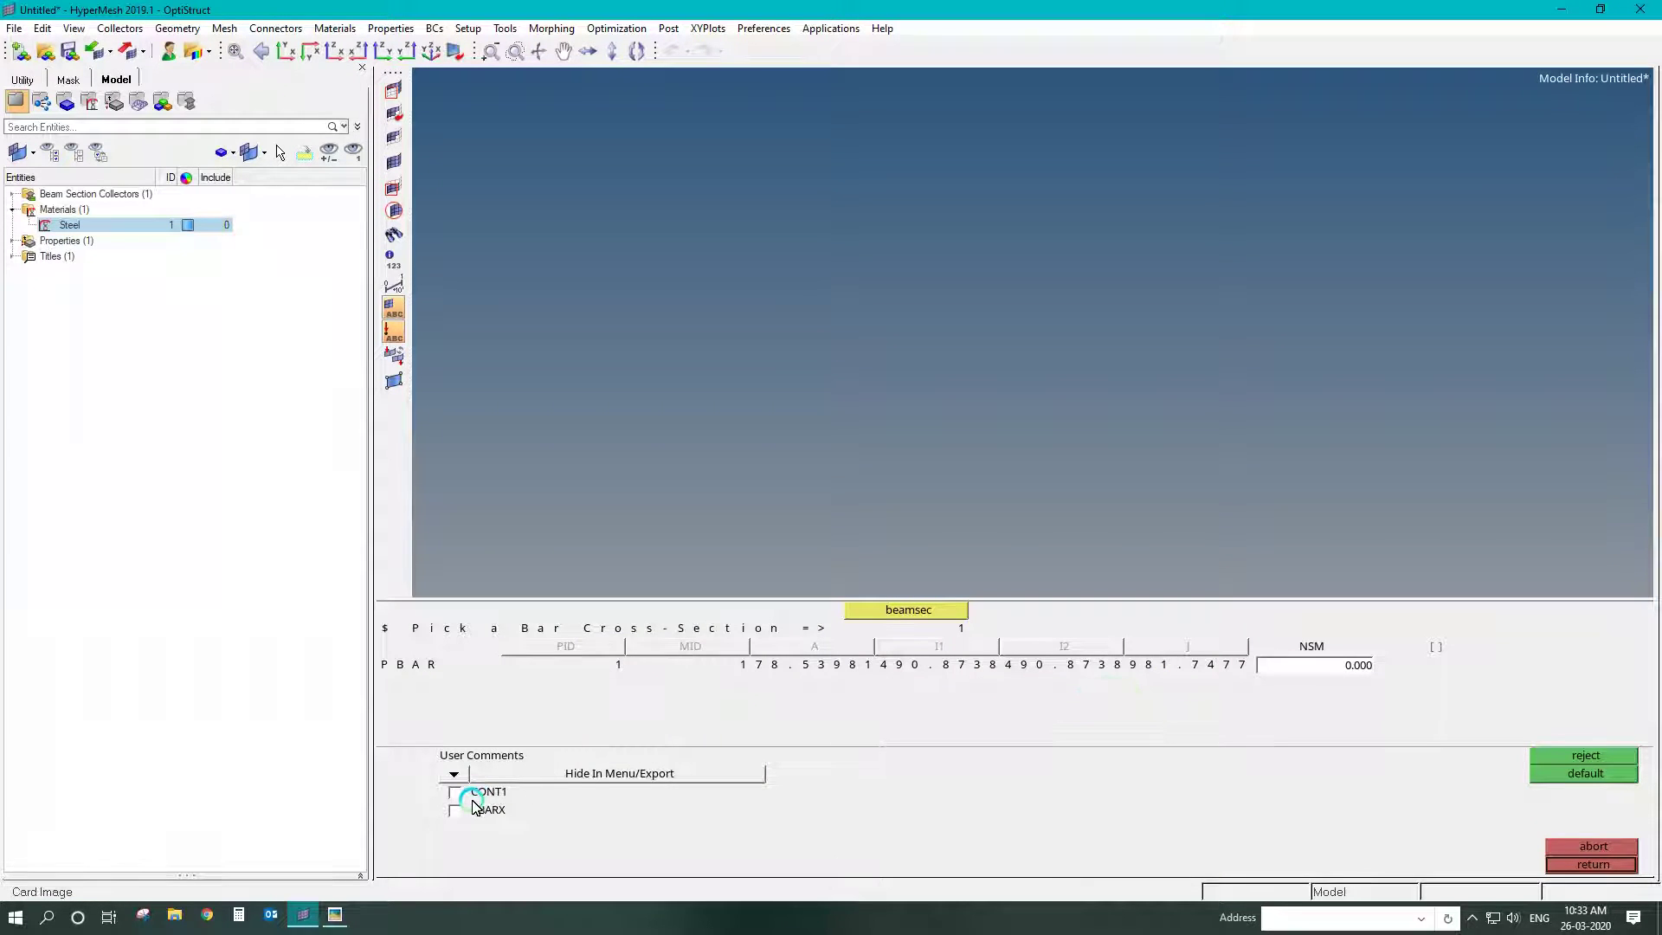
- Enable CONT1 on the PBAR card with C1 5, D2 5, E1 -5 and F2 -5, leaving the other coordinates at 0
click(472, 794)
click(565, 697)
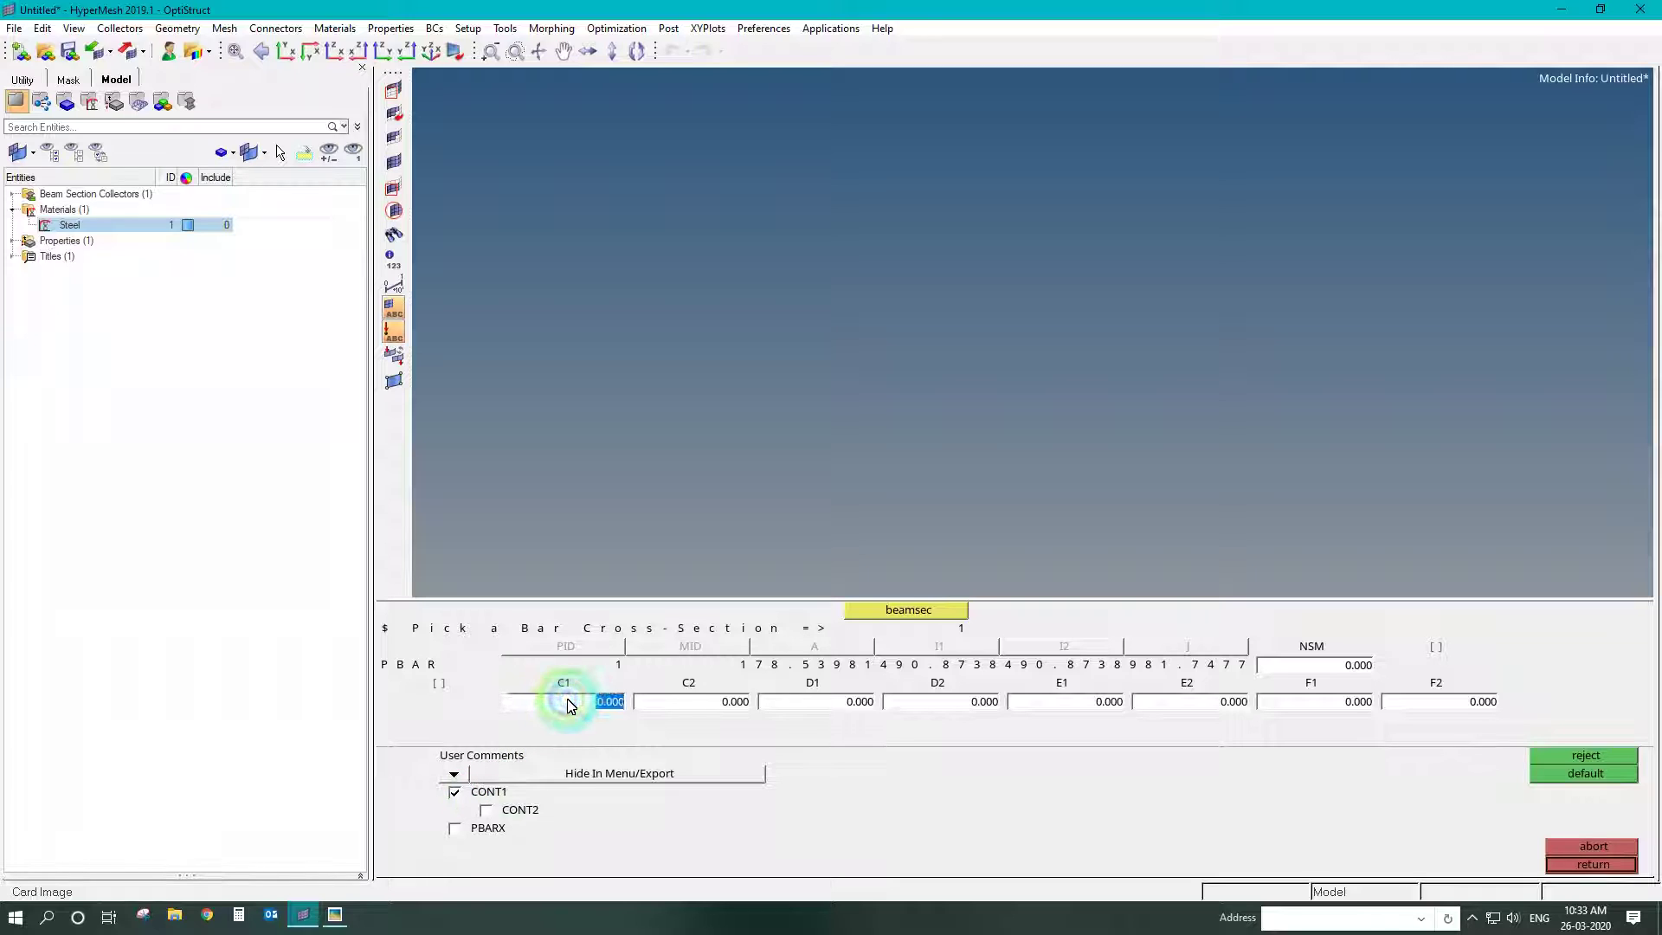
text(5)
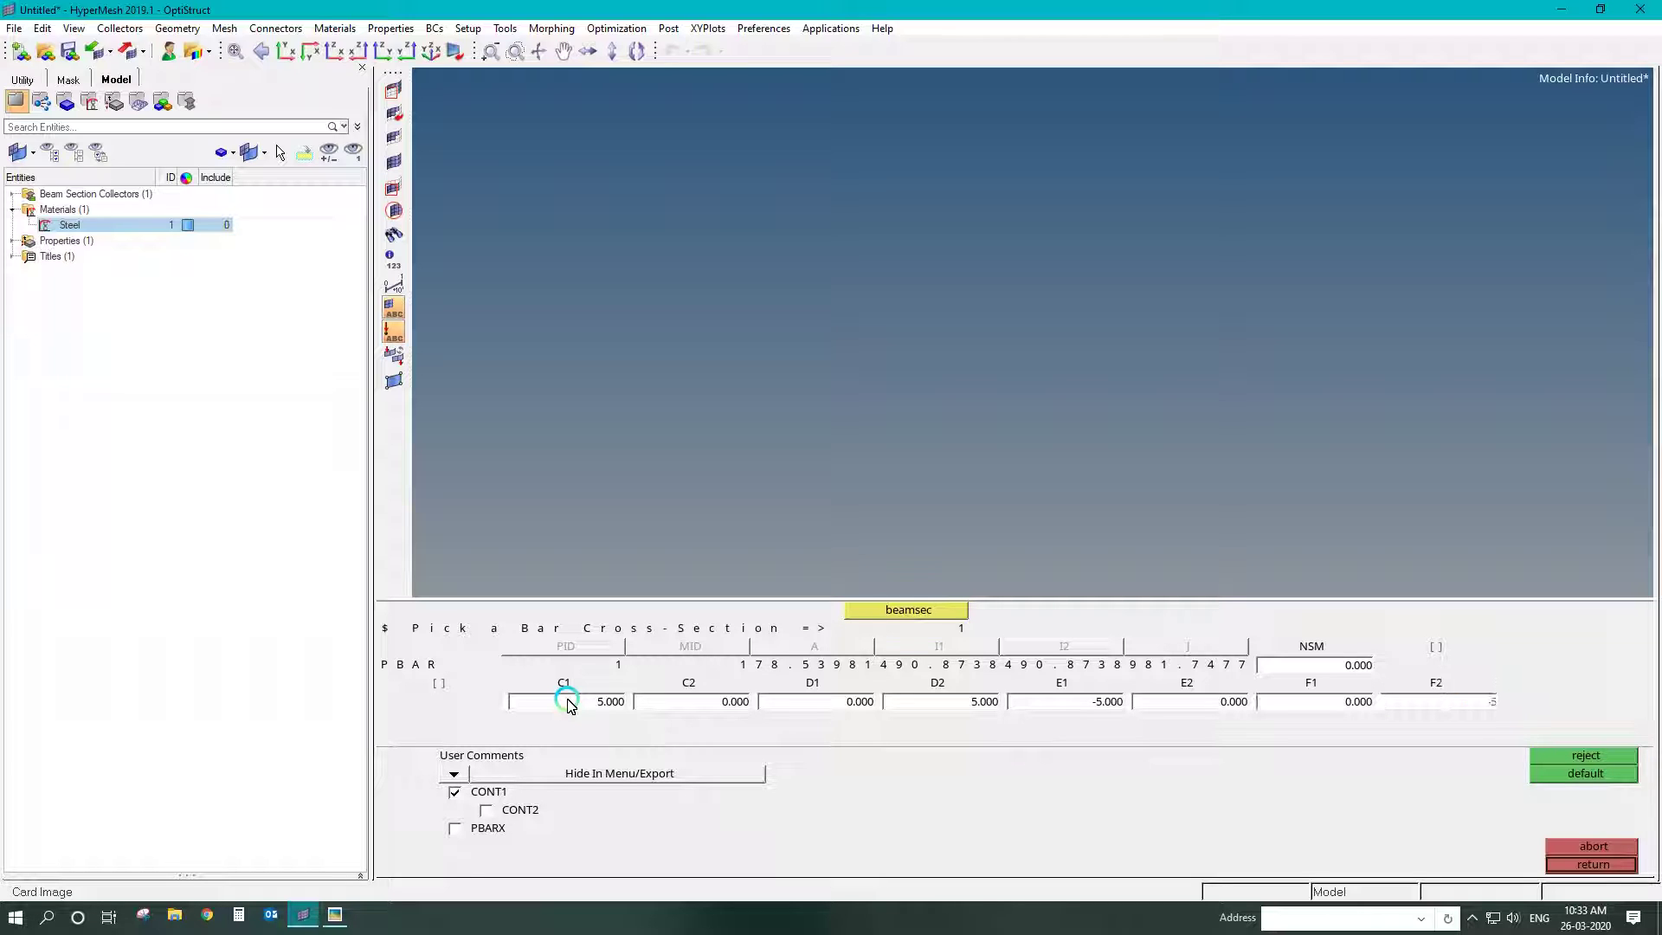
click(1559, 864)
click(1561, 862)
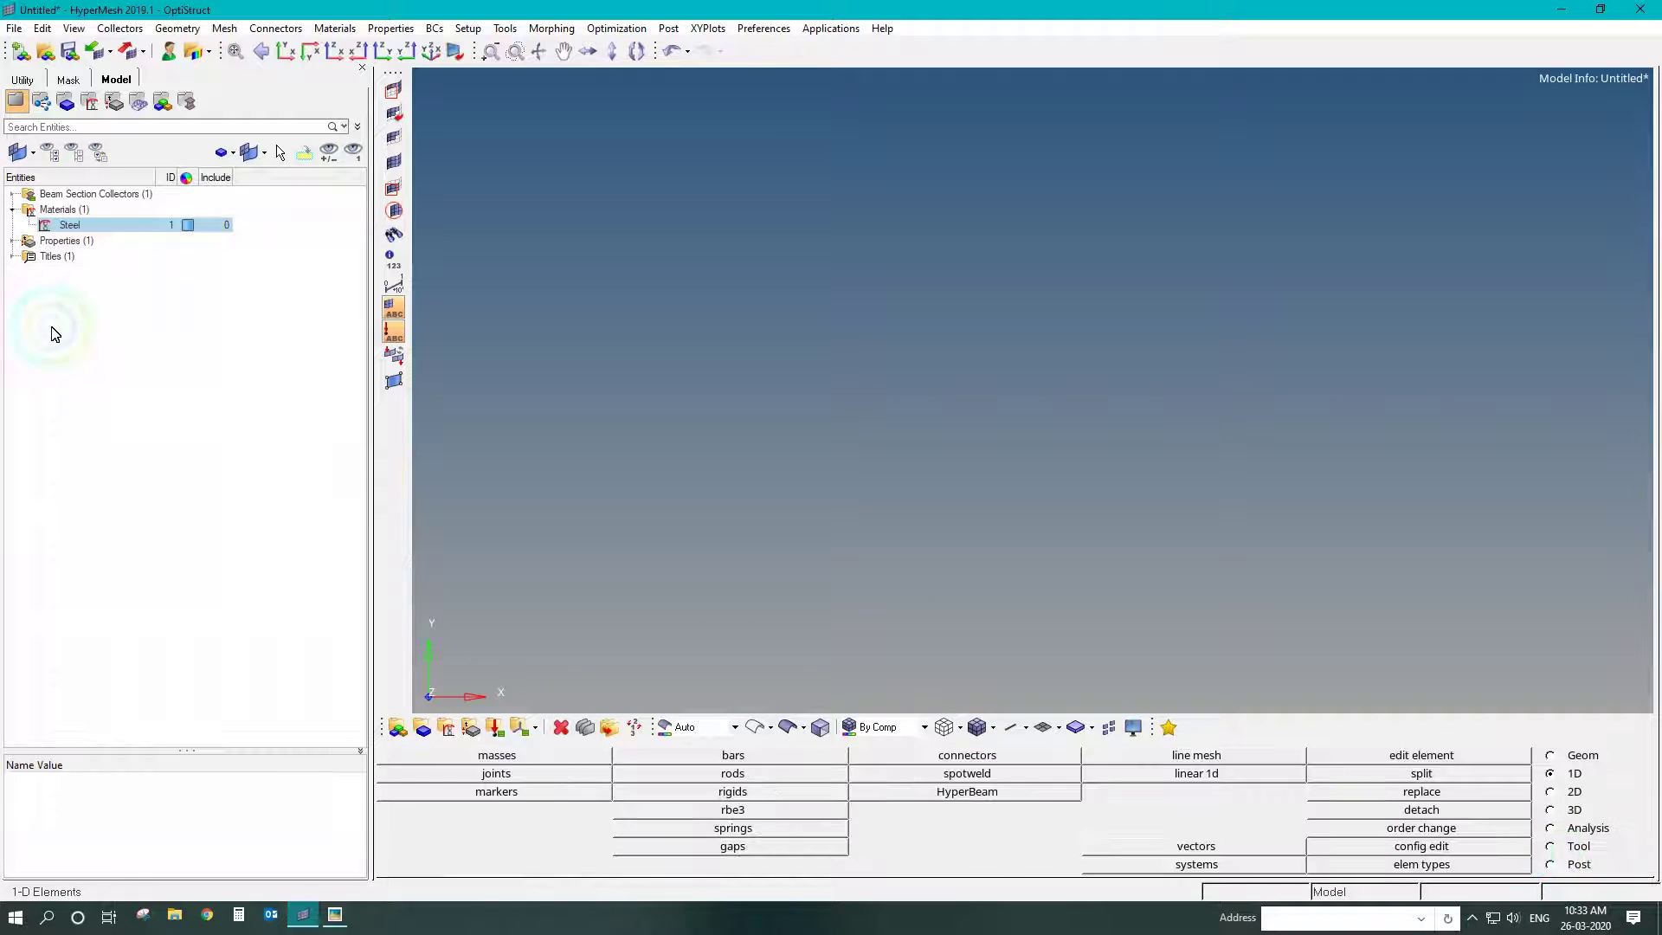
click(13, 240)
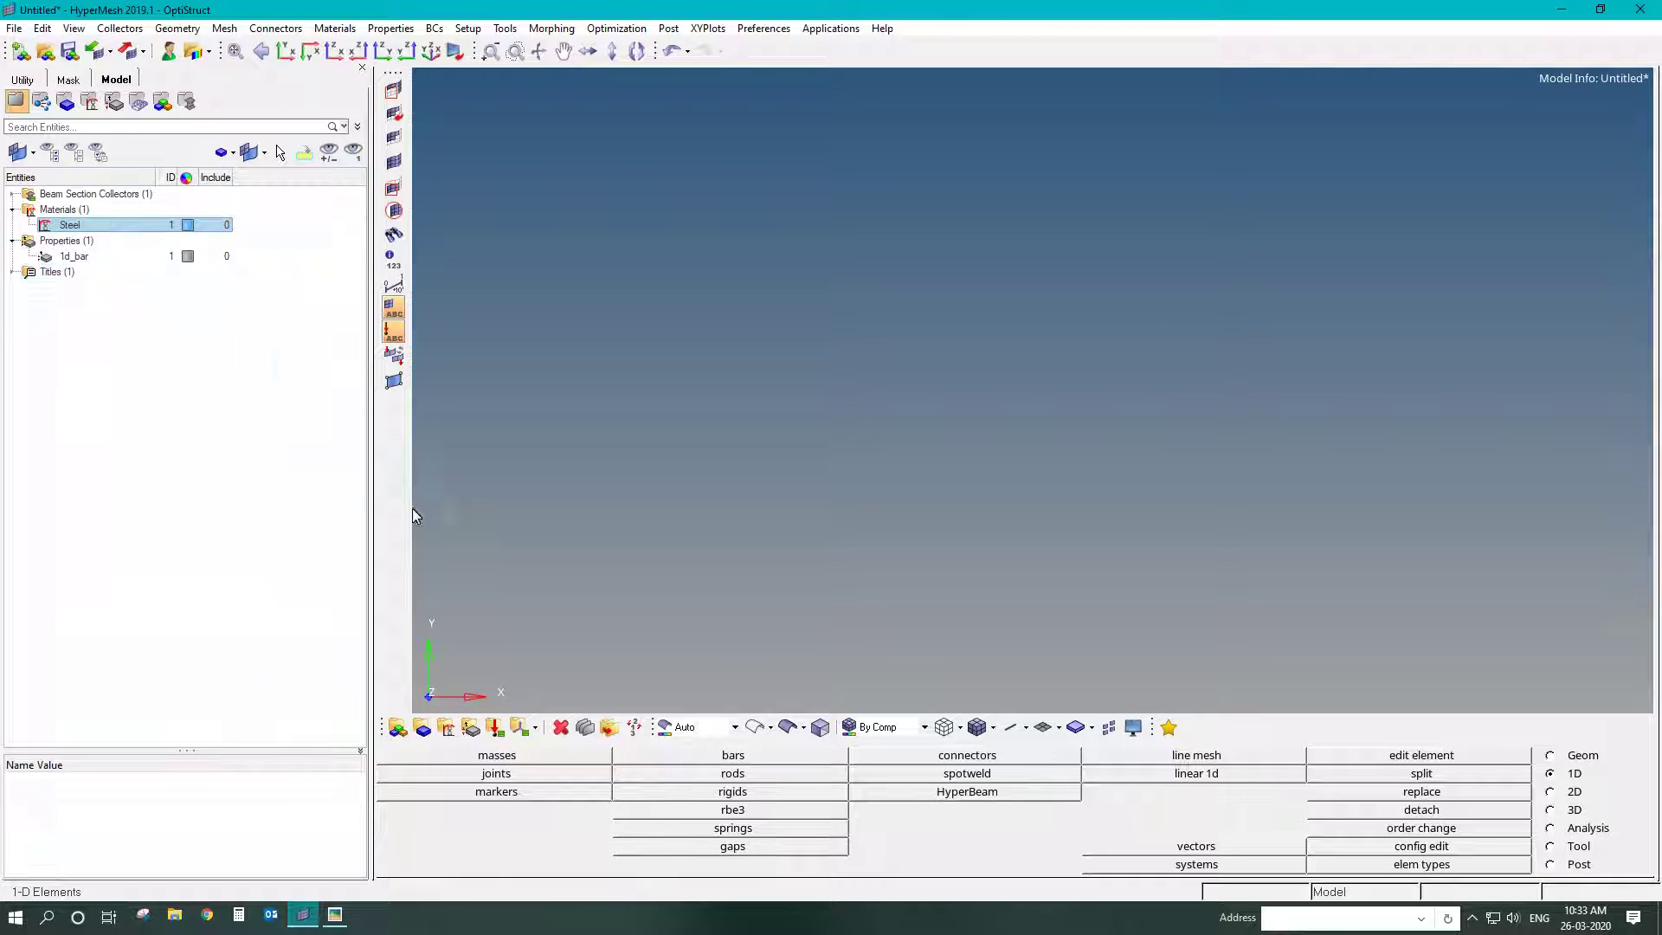
- Create a component named 1d without a card image and assign it the 1d_bar property
click(430, 729)
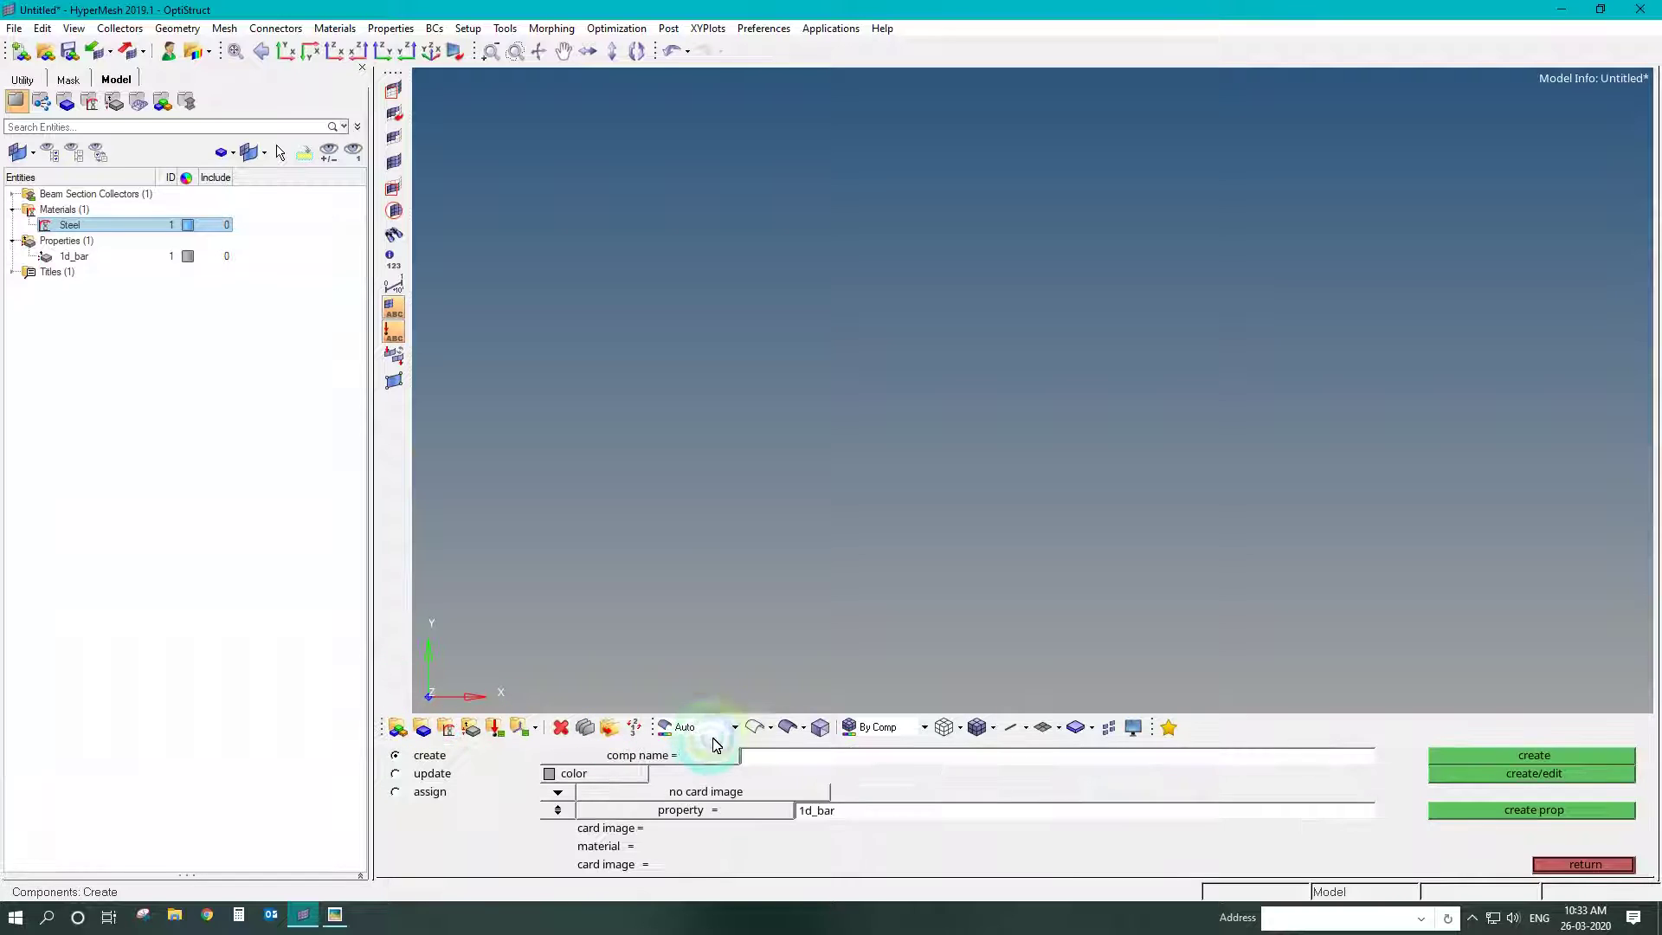
click(774, 756)
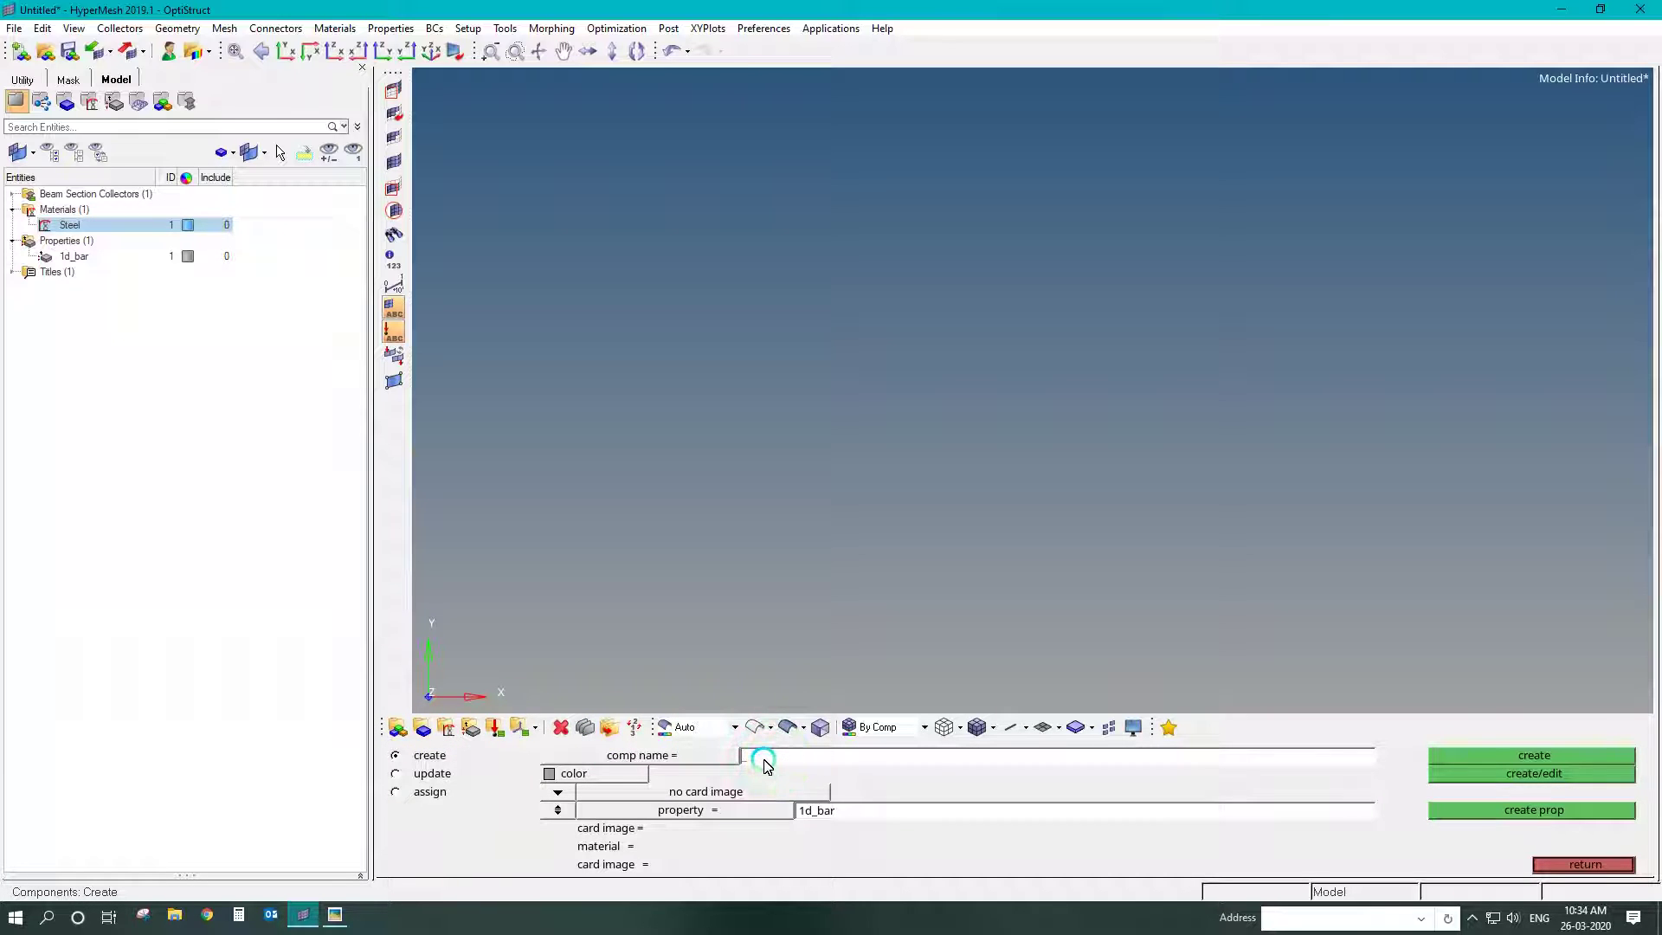
click(749, 821)
click(509, 764)
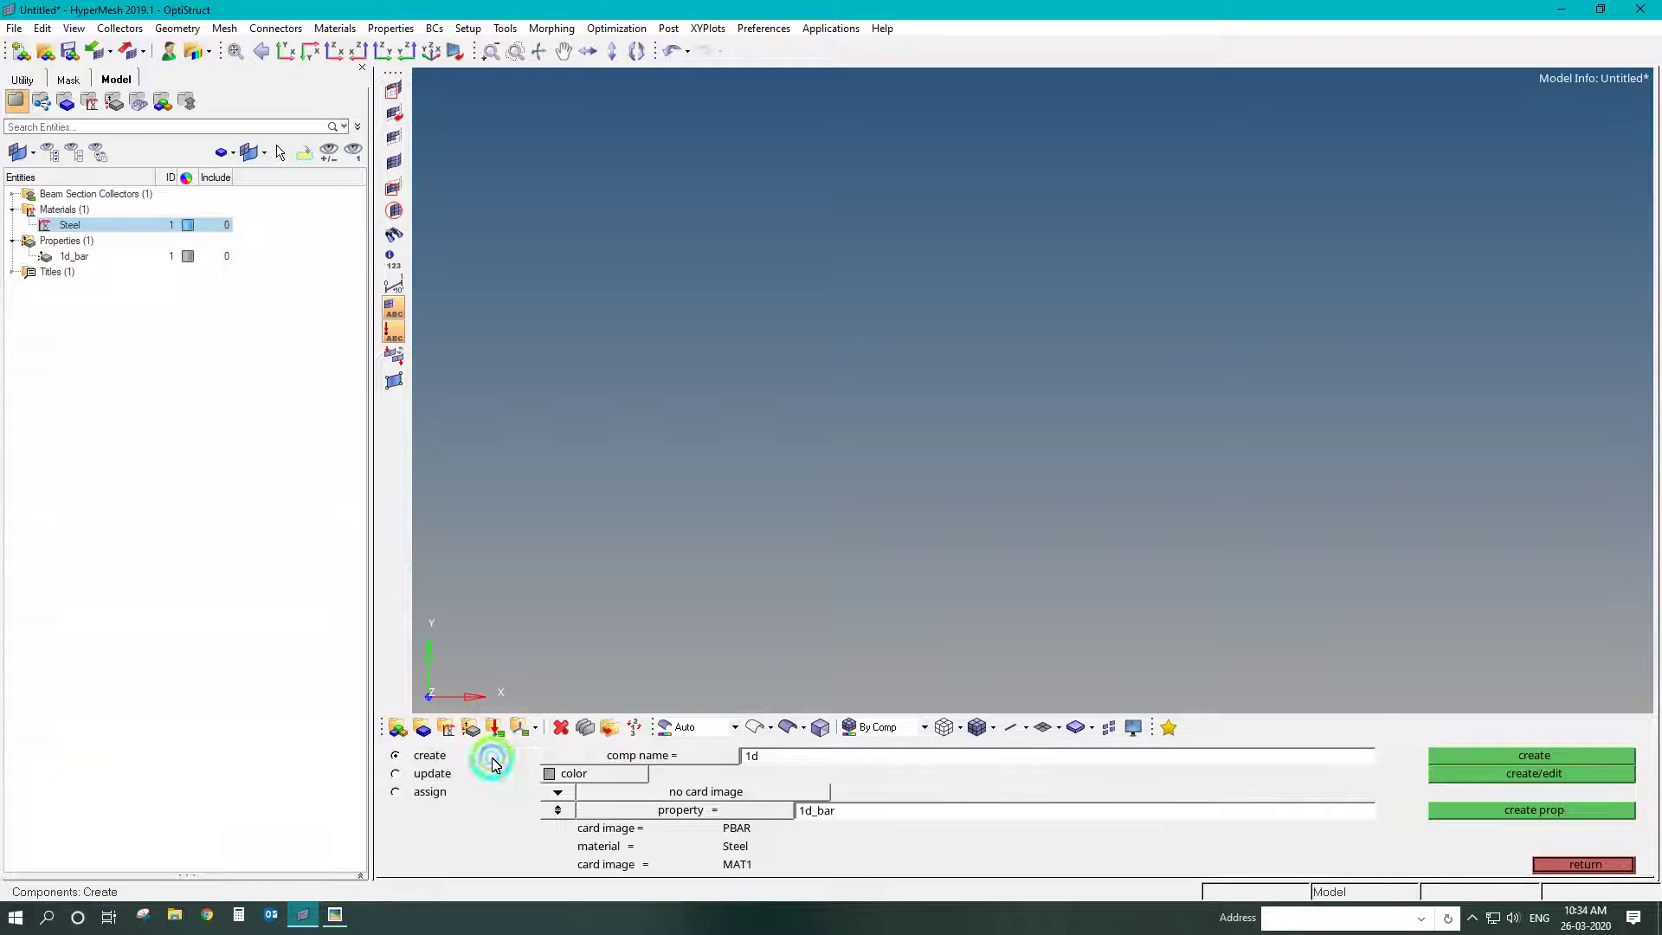
click(1017, 841)
click(1487, 758)
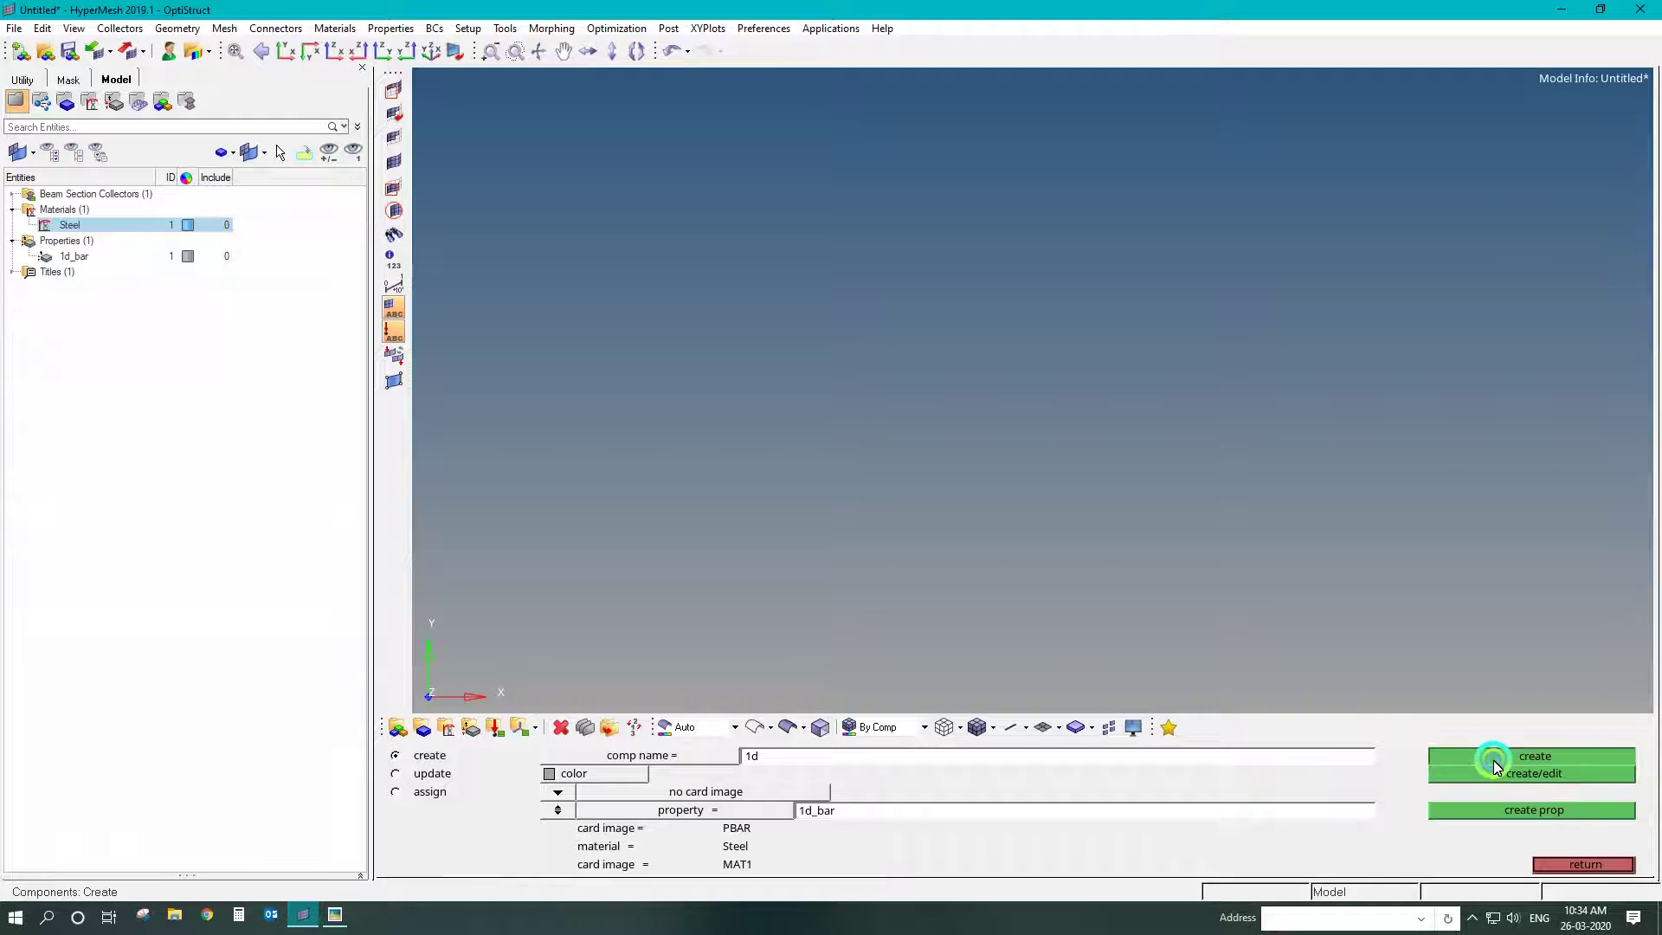
click(1544, 868)
- Create a node at the origin with x, y and z coordinates of 0
click(1584, 755)
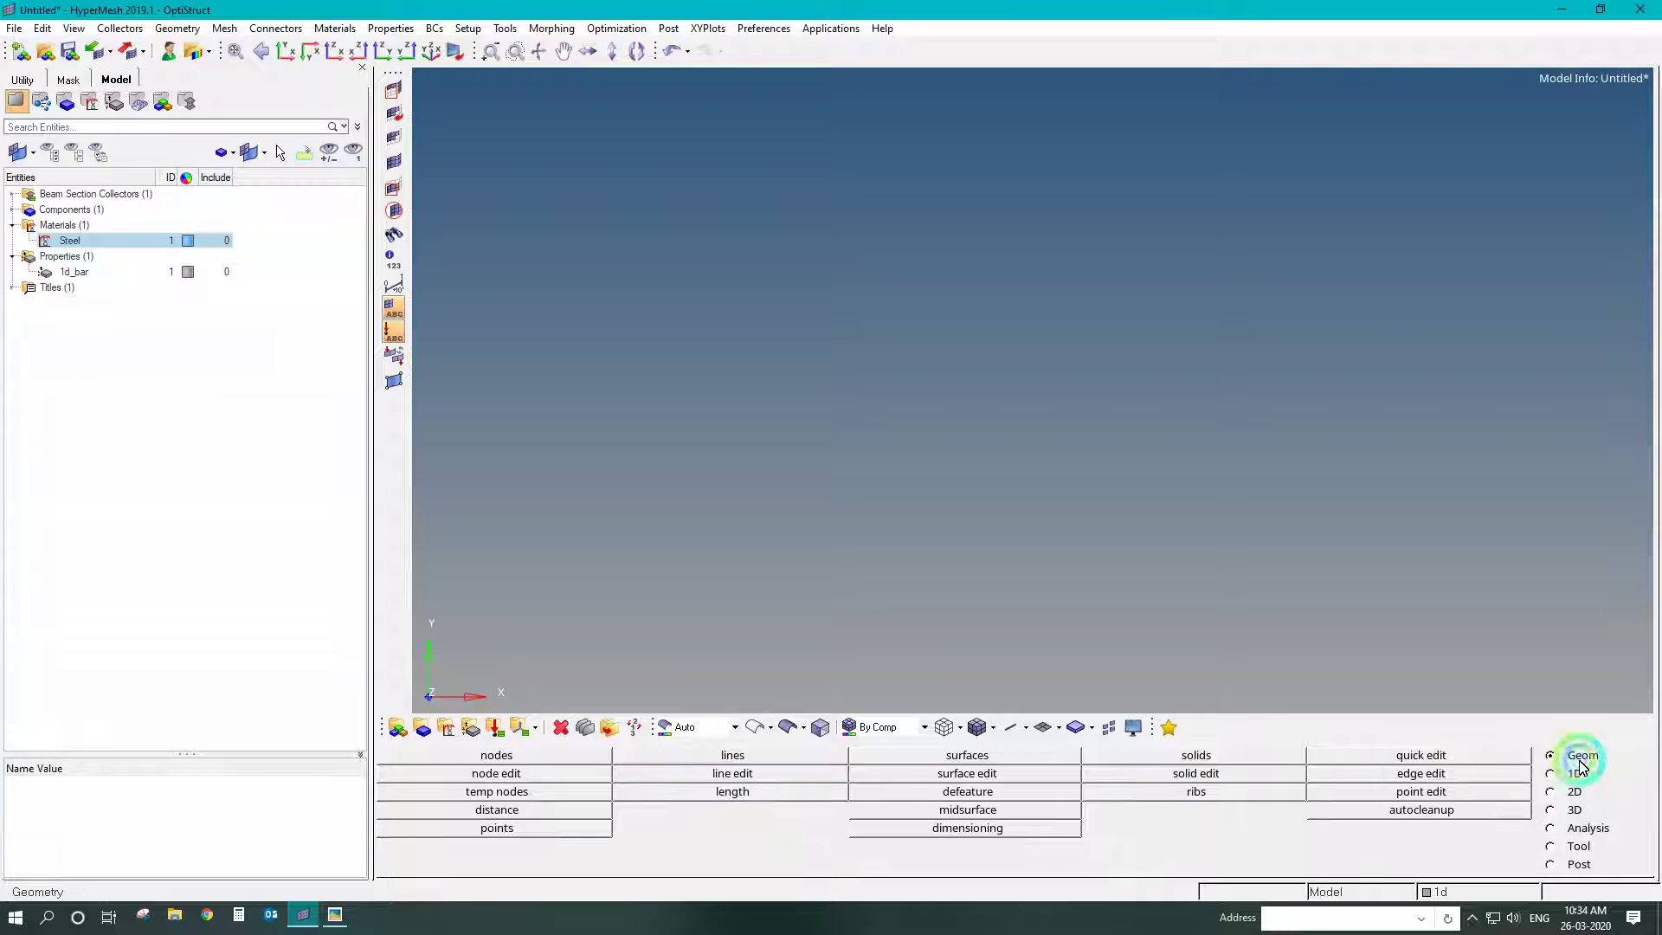
click(546, 758)
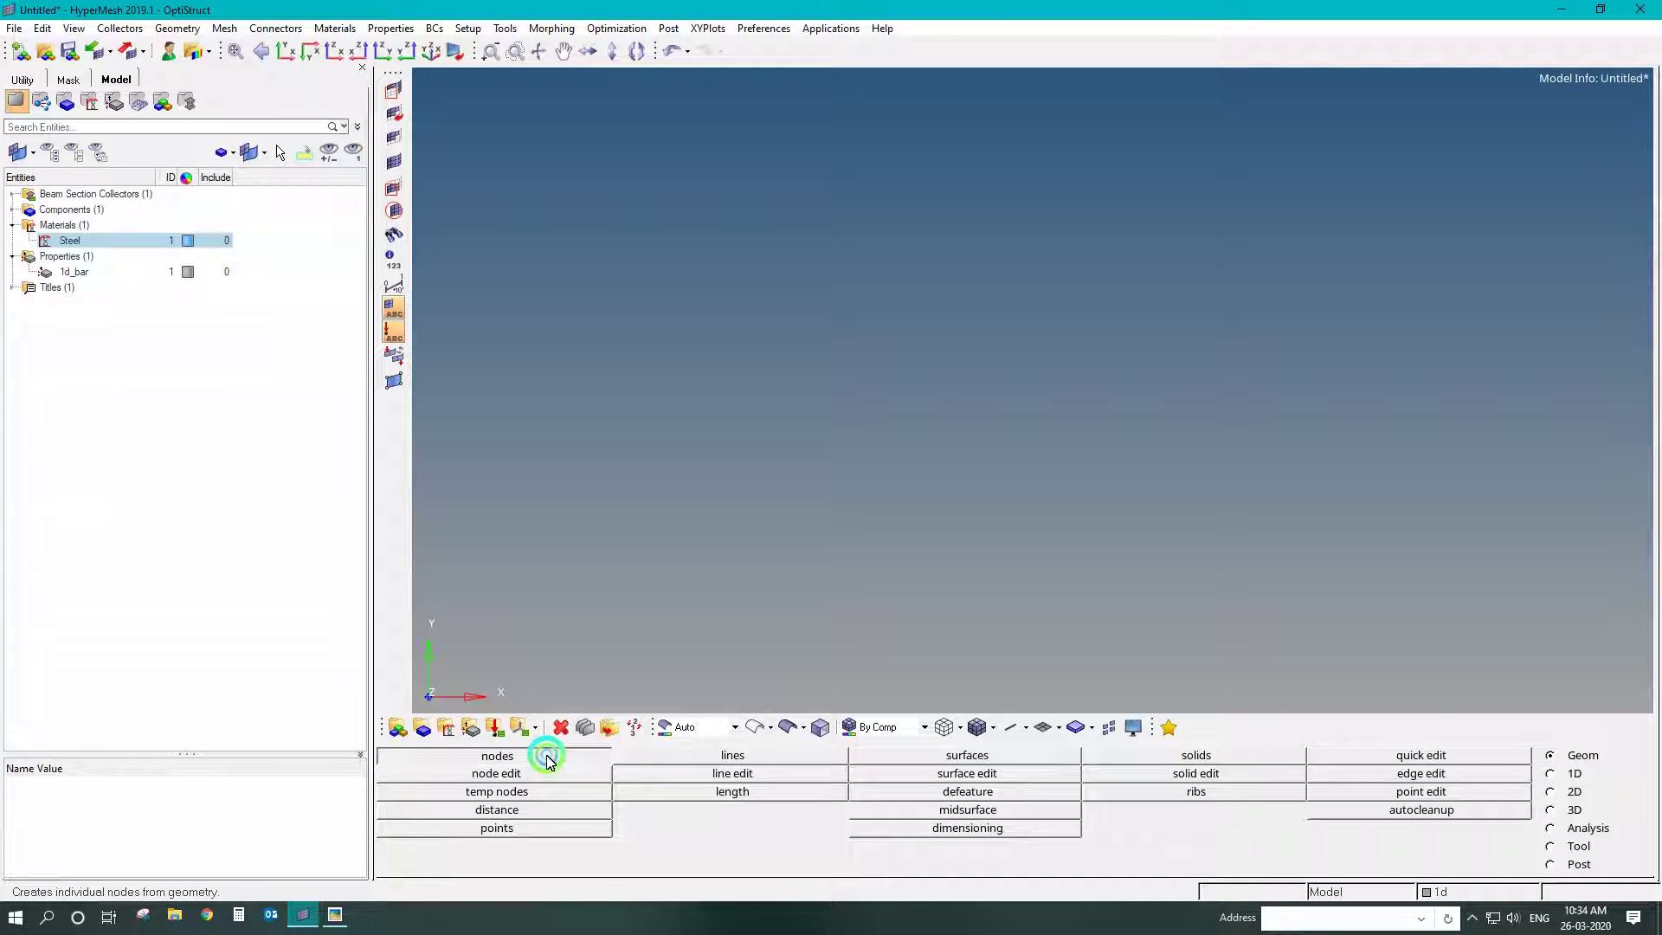
click(703, 779)
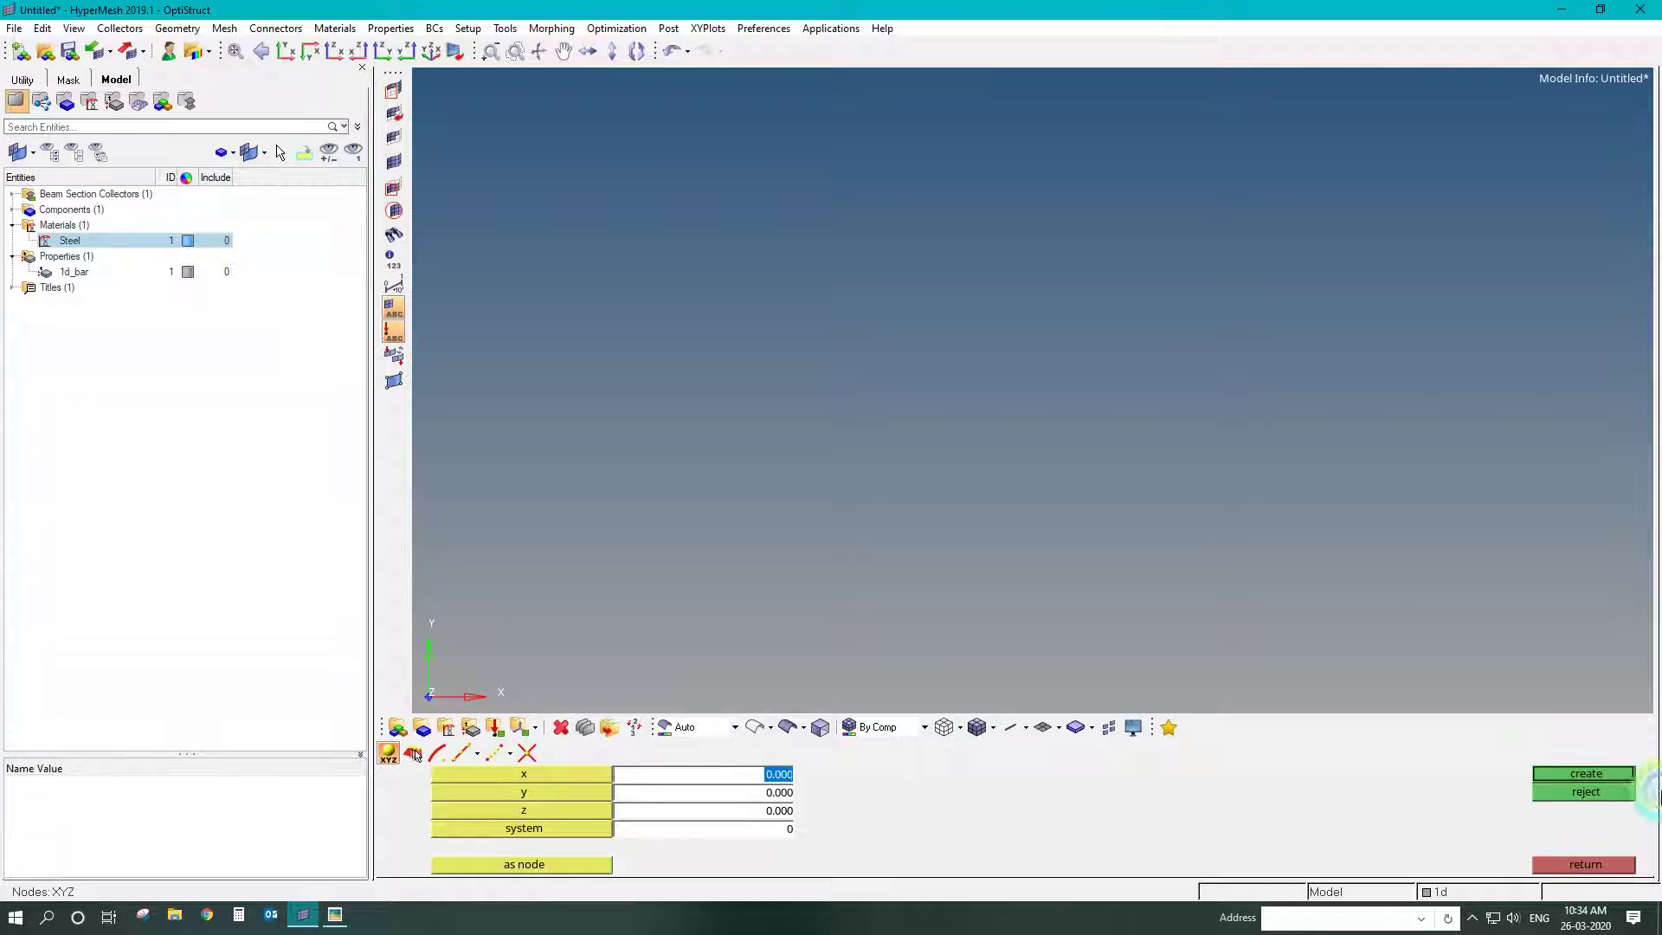
click(1574, 773)
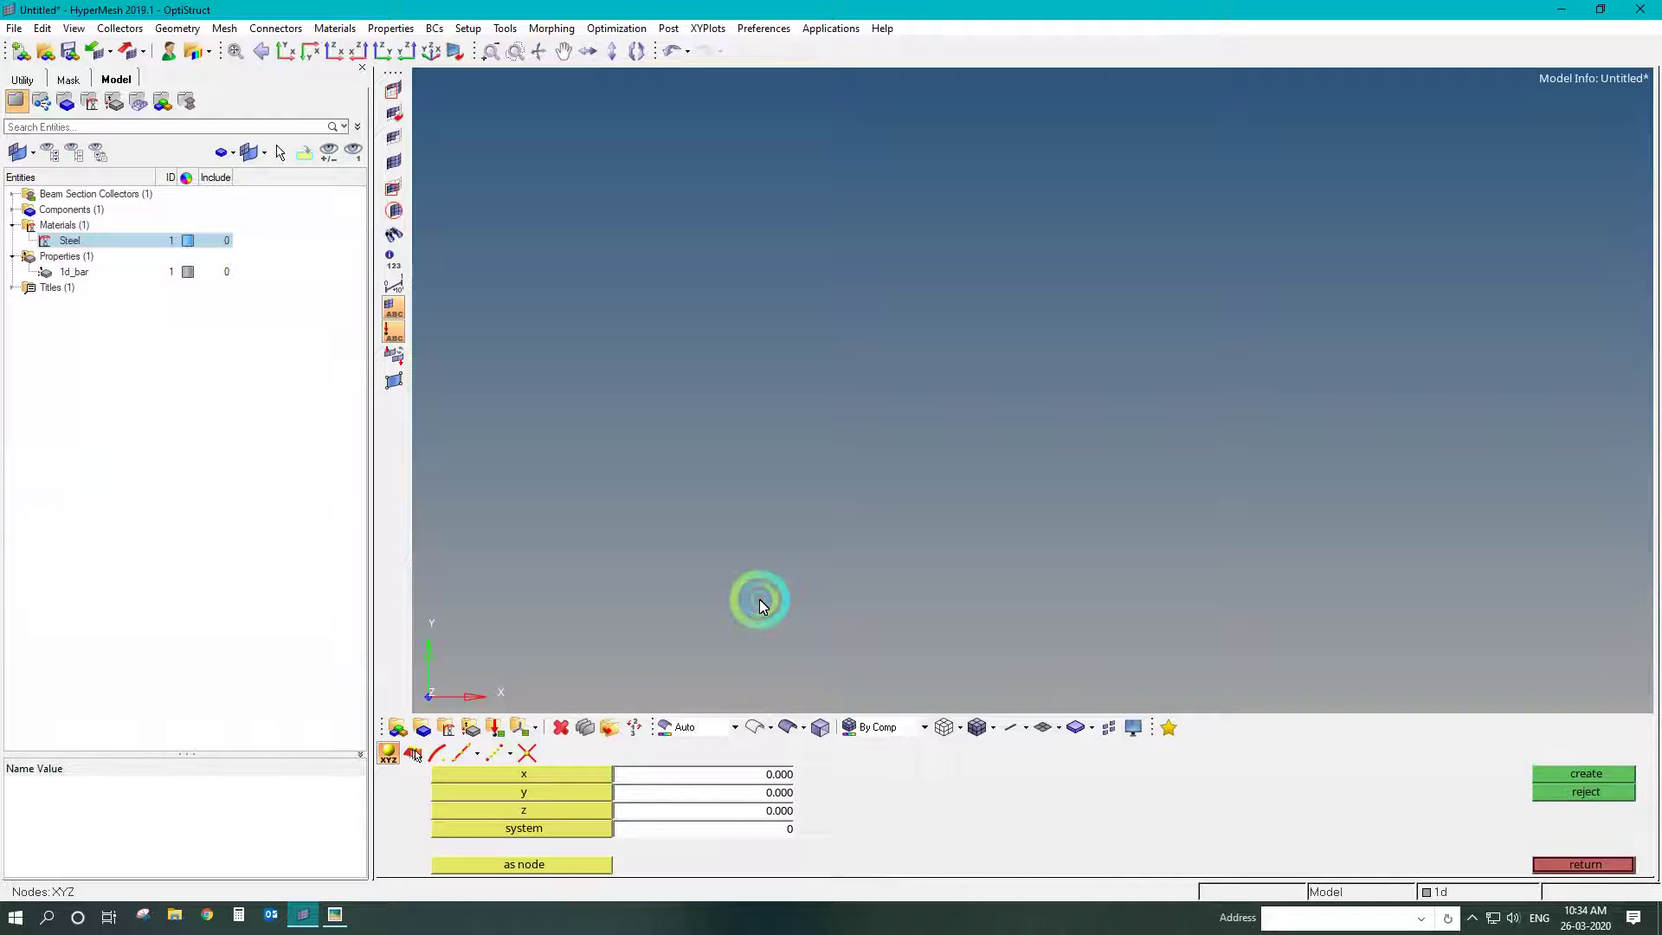
- Create a second node at x 100, y 0 and z 0
click(737, 768)
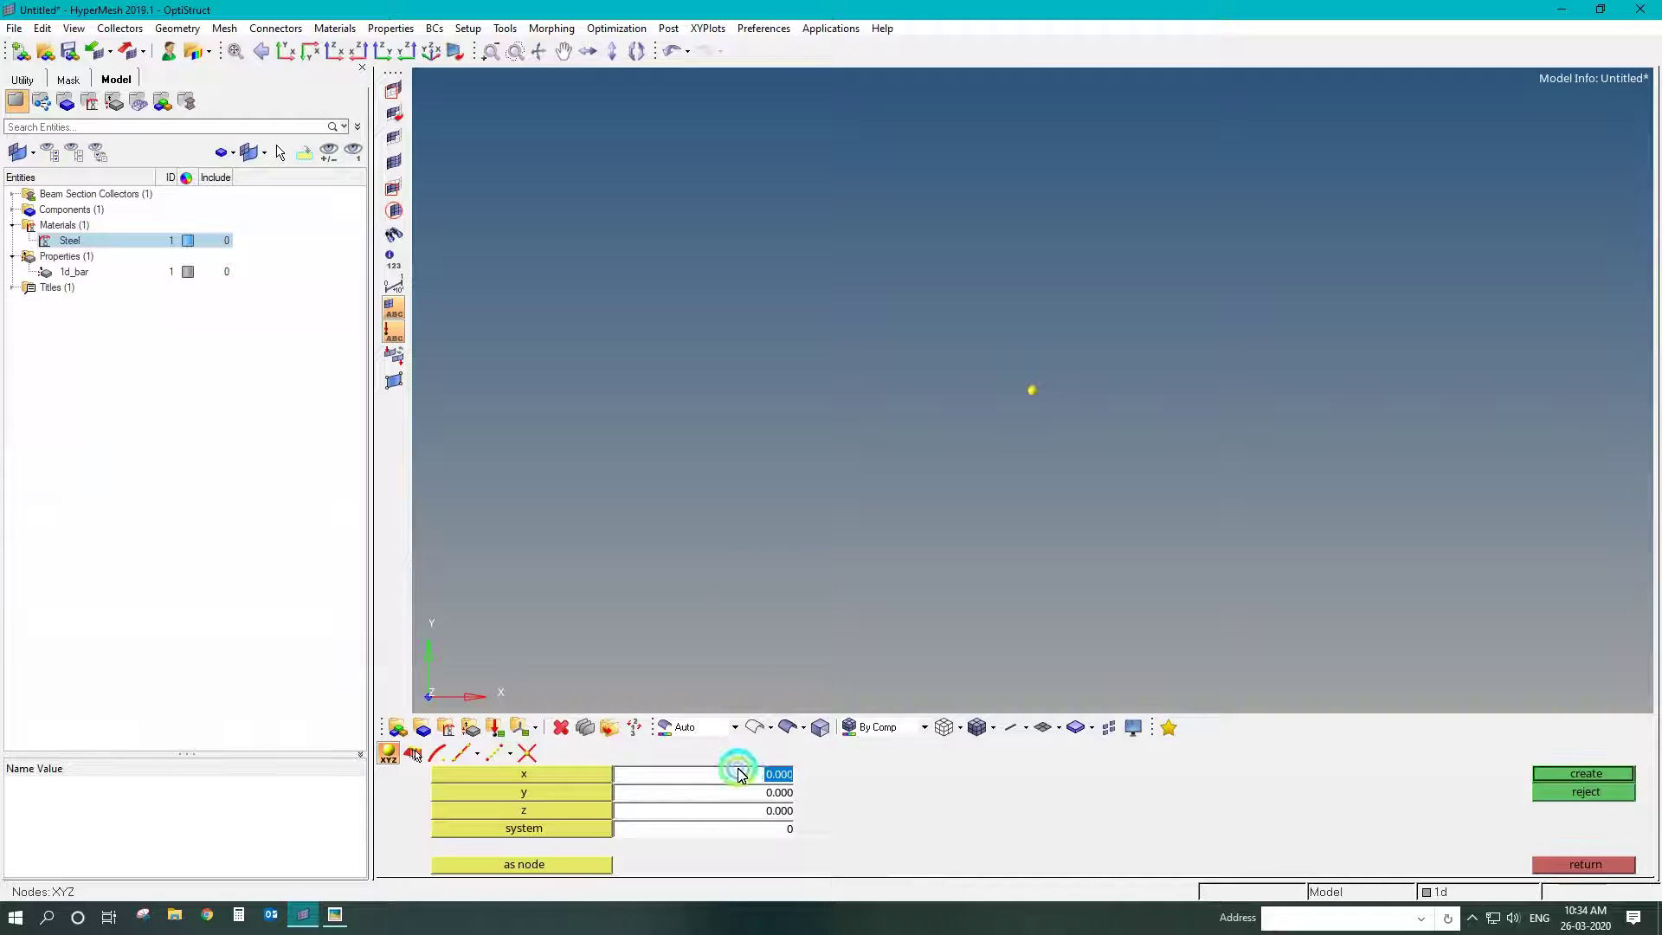
text(100)
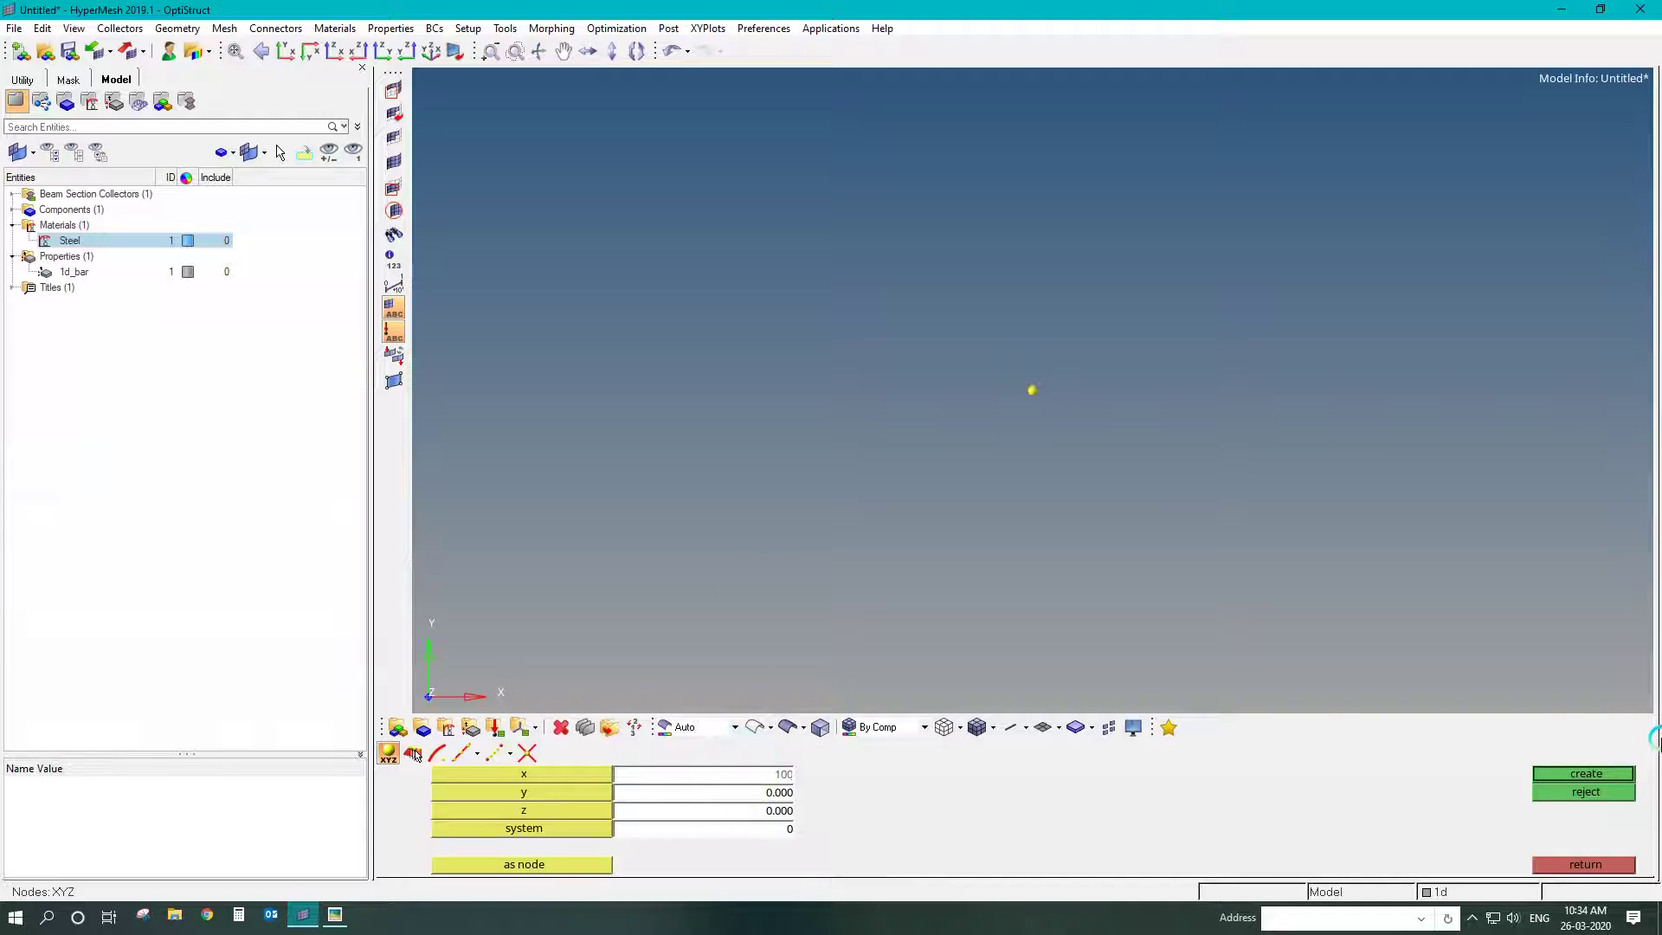
click(1577, 773)
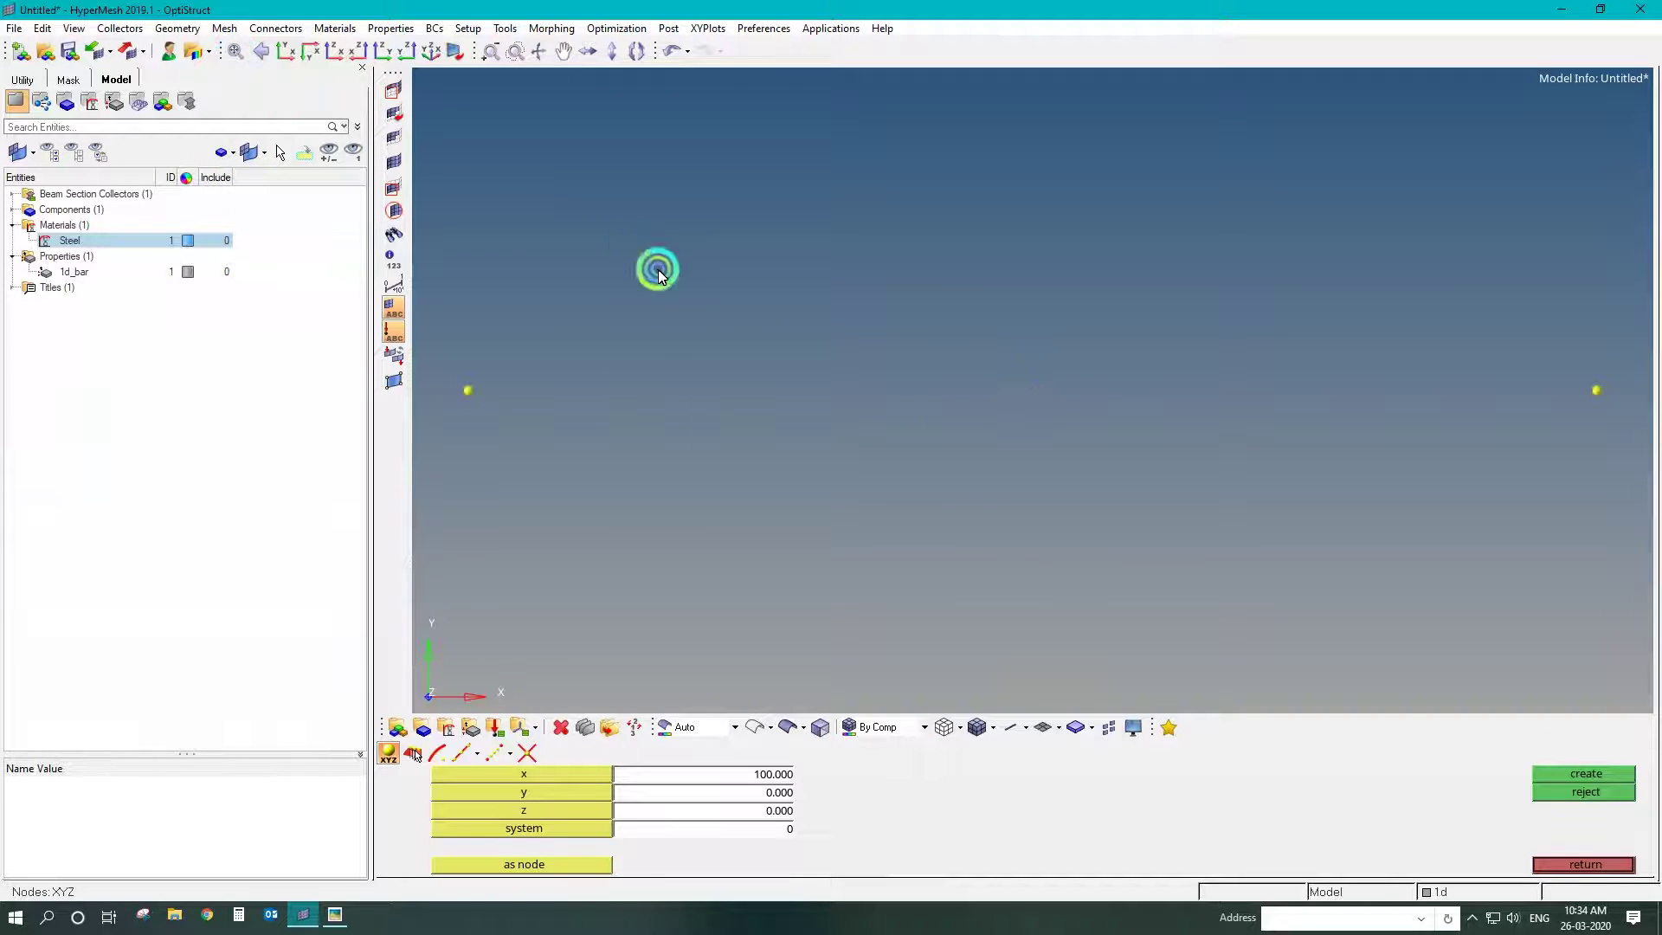
key(Escape)
- Set up bar2 element creation with property 1d_bar and element type CBAR
click(1565, 771)
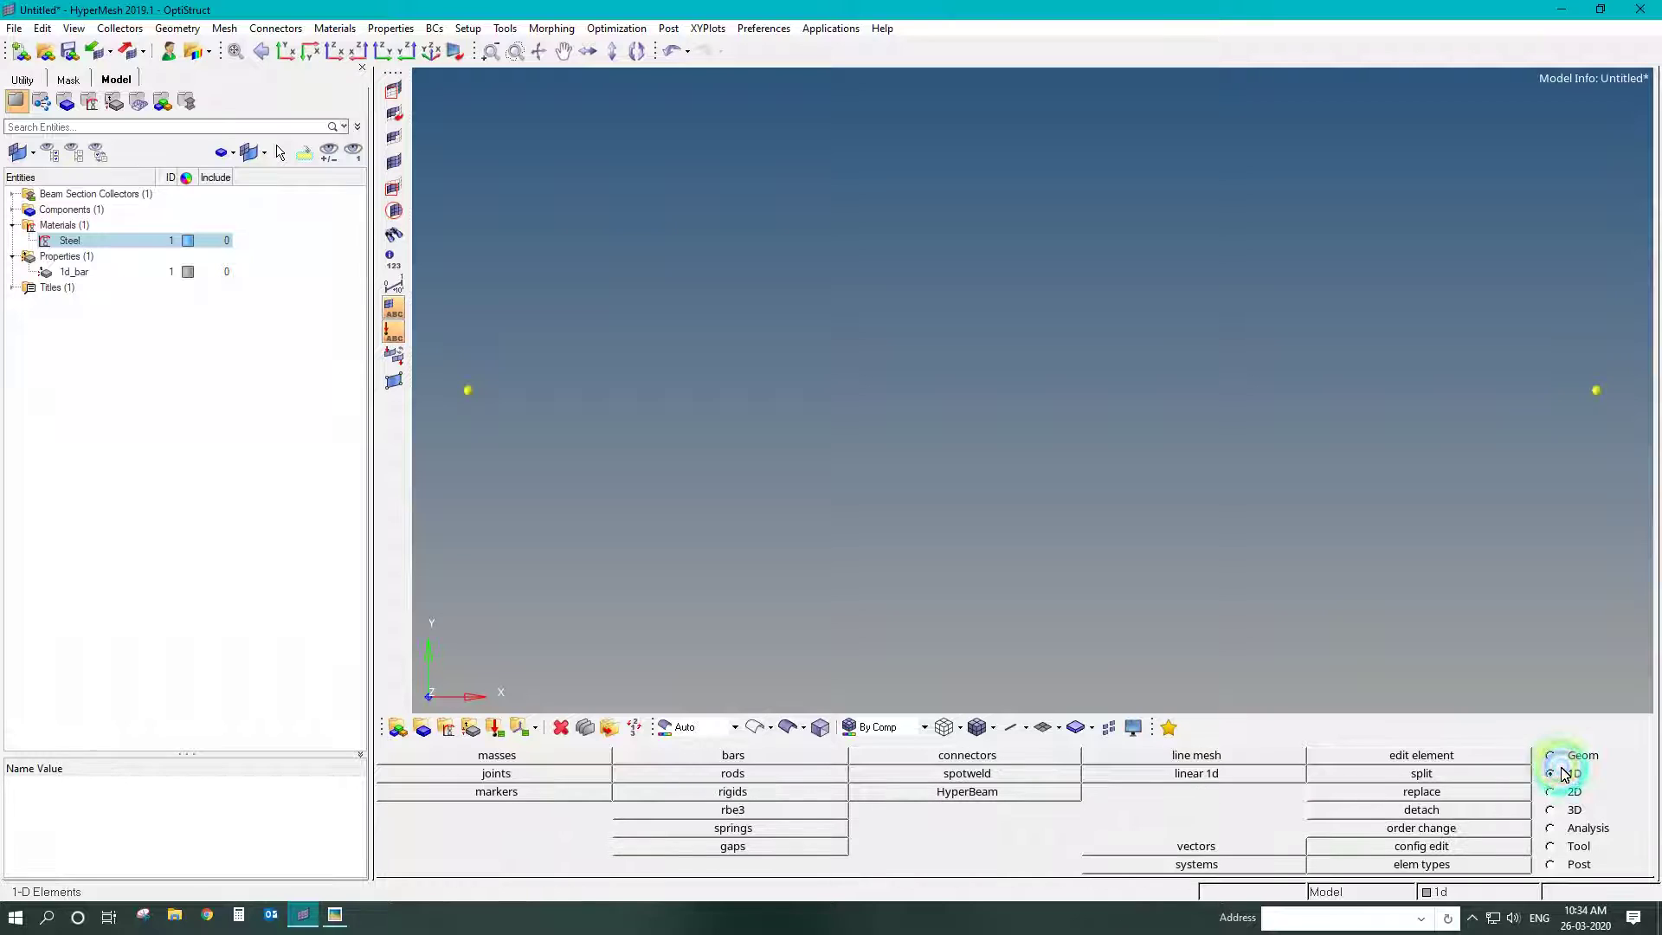
click(734, 755)
click(904, 775)
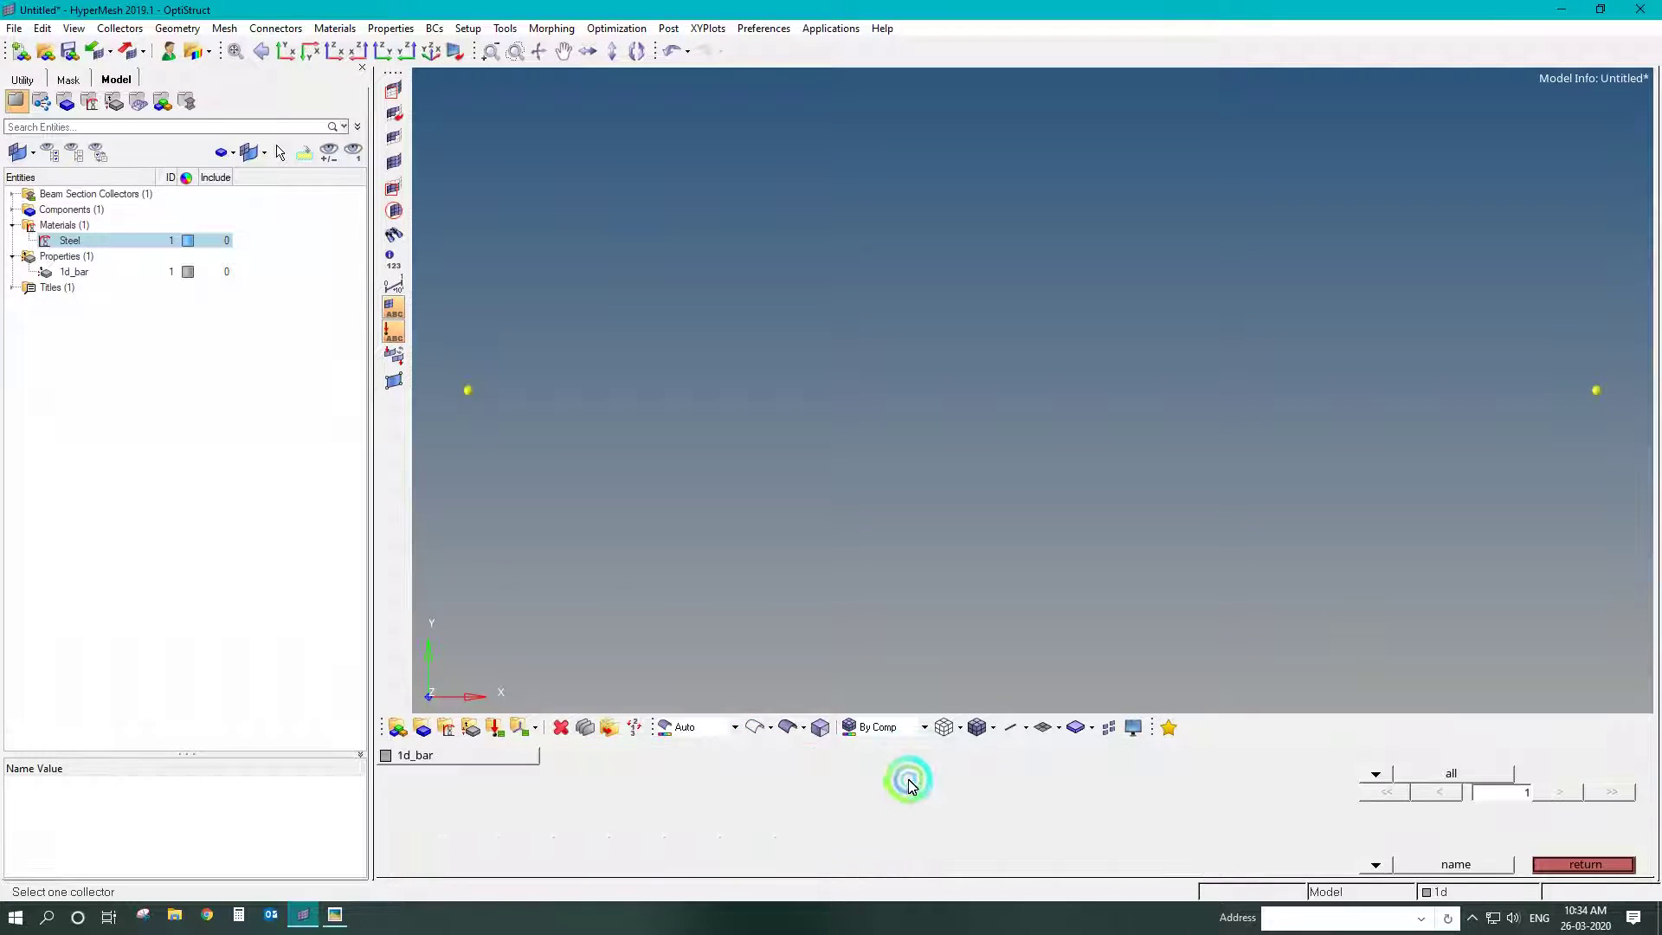
click(498, 755)
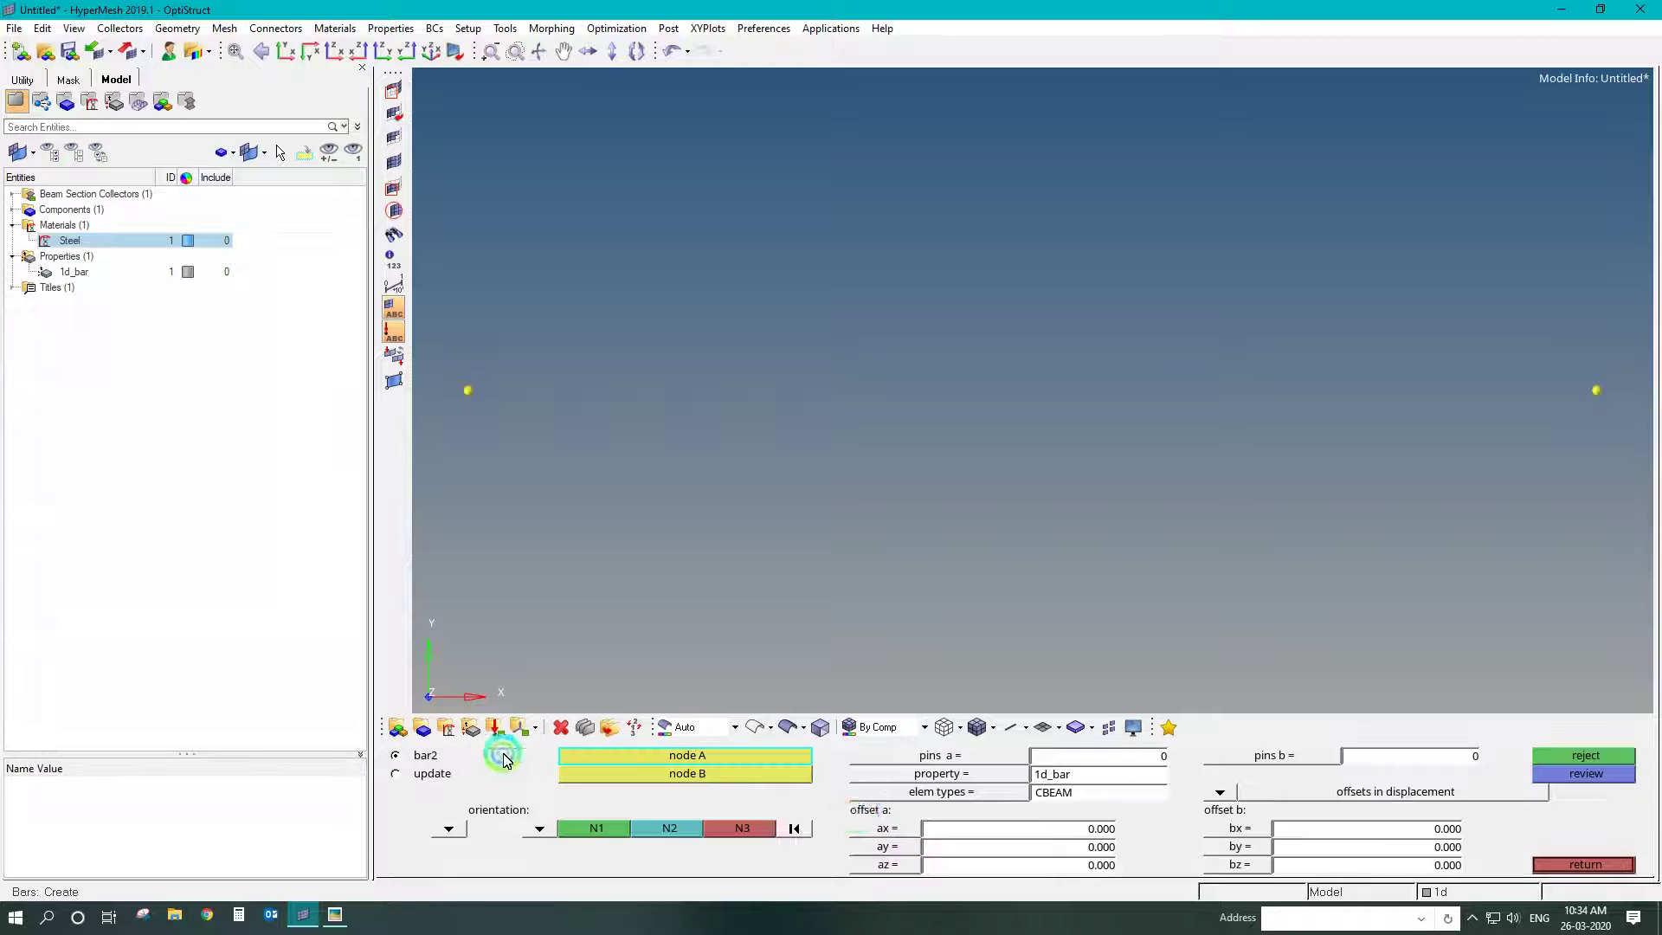
click(1007, 797)
click(1017, 814)
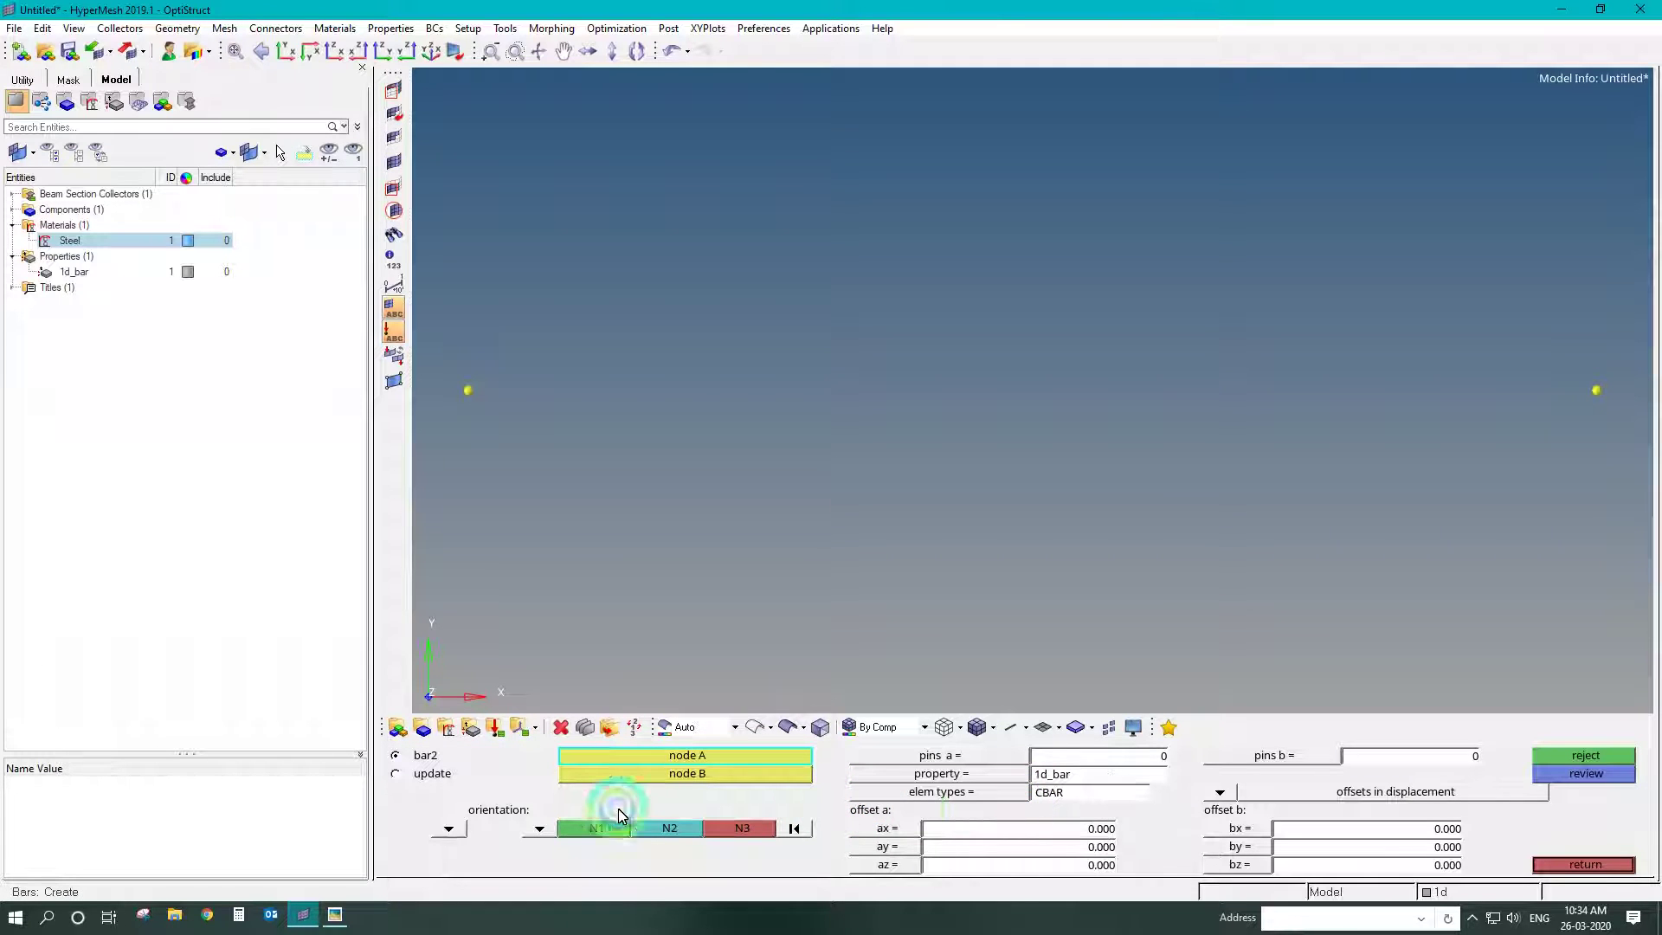
- Orient the bar along the y-axis and create it from the origin node to the node at x 100
click(541, 828)
click(493, 807)
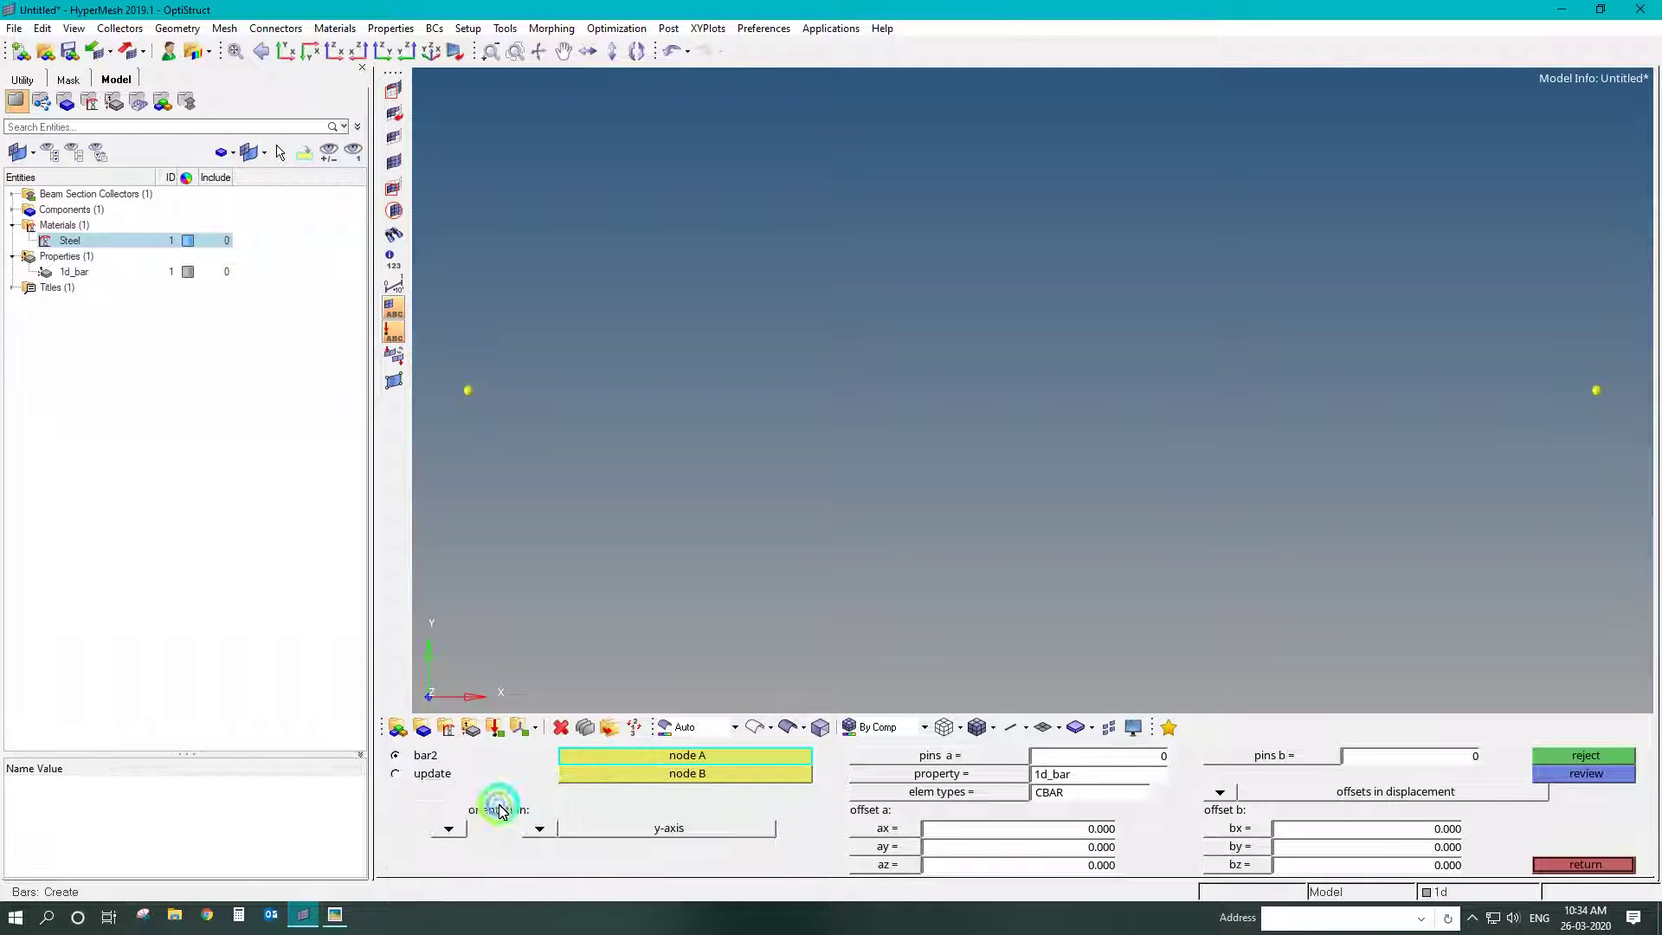
click(467, 390)
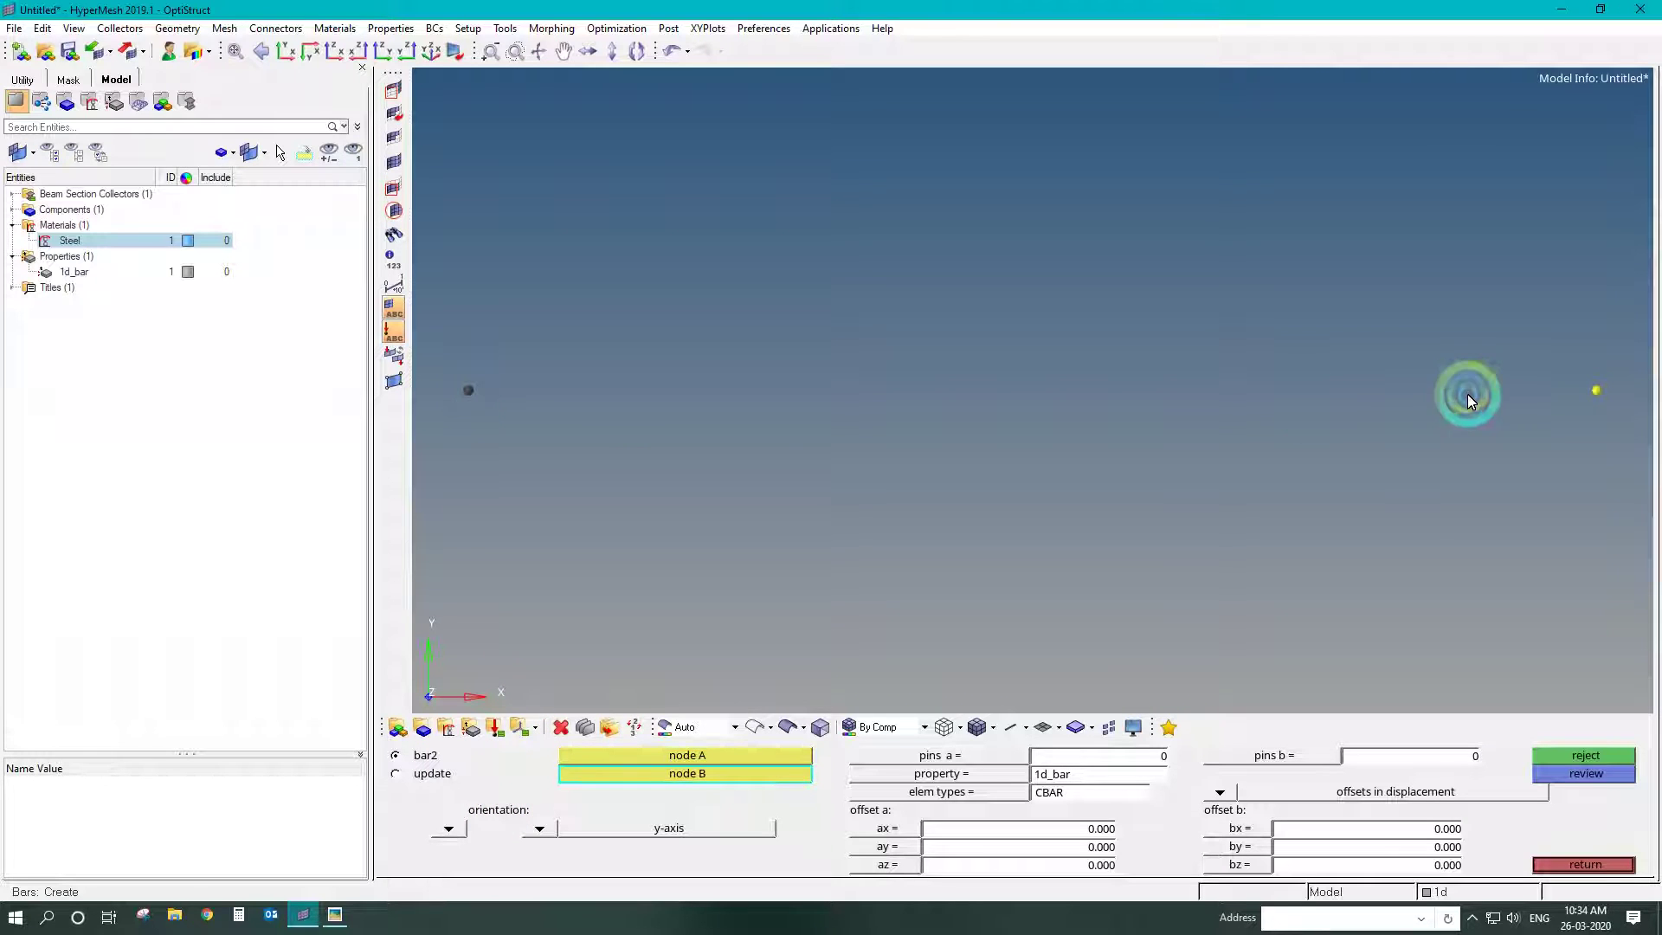
click(1595, 396)
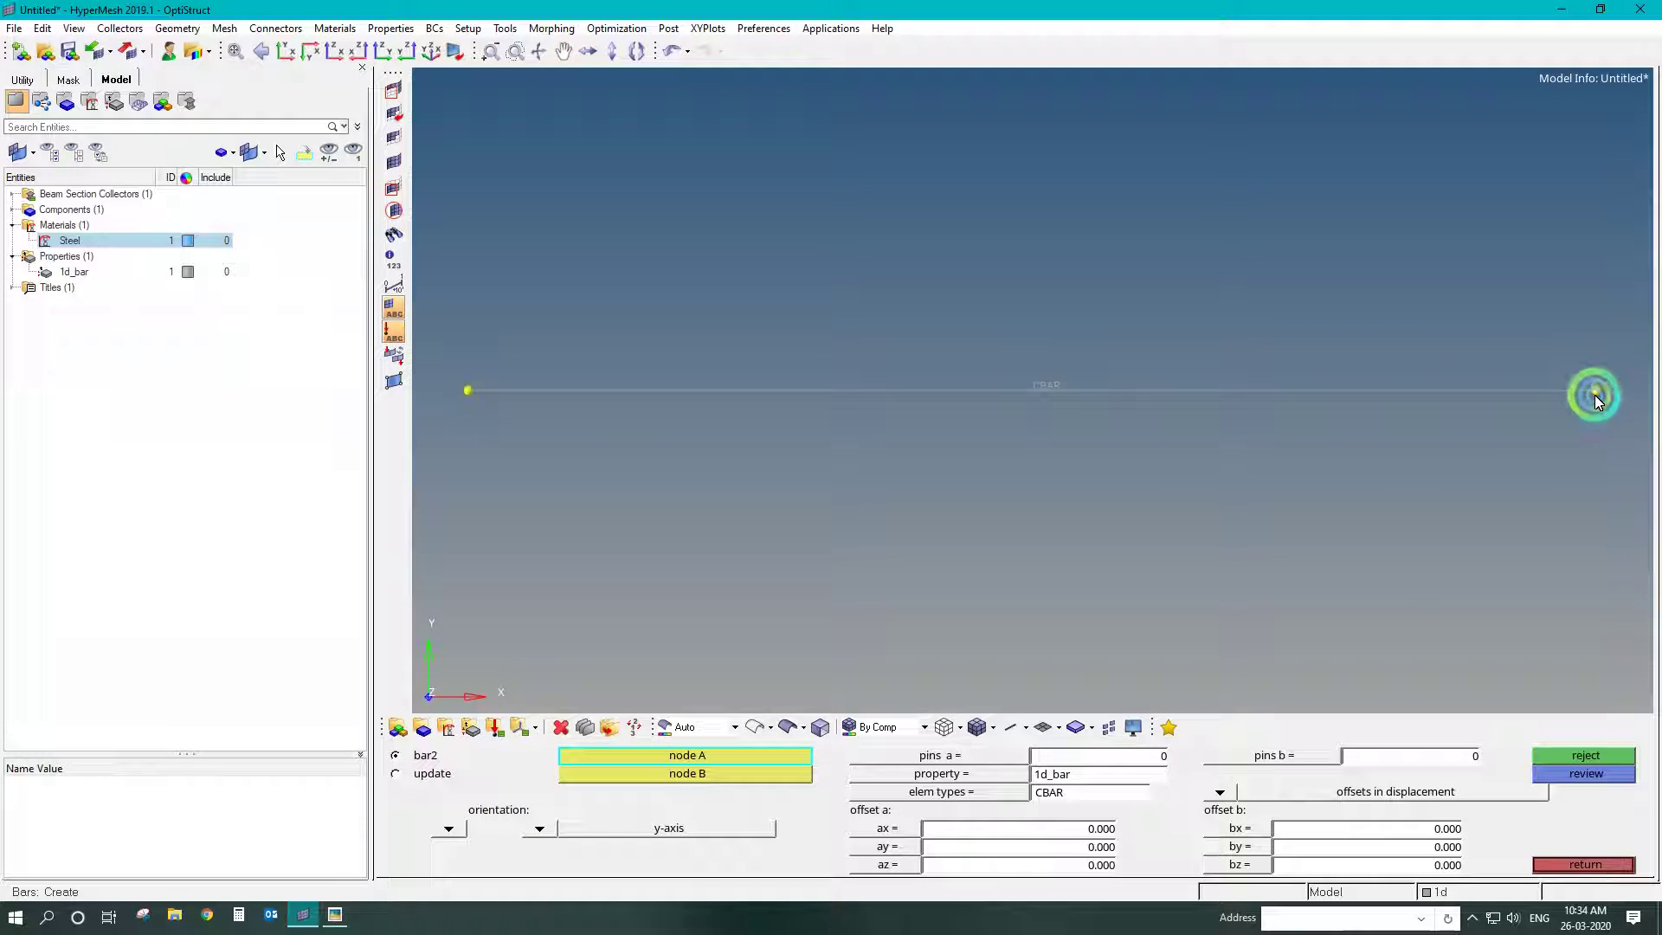
- Inspect the bar in its detailed 3D representation and switch back to the plain line display
click(1024, 727)
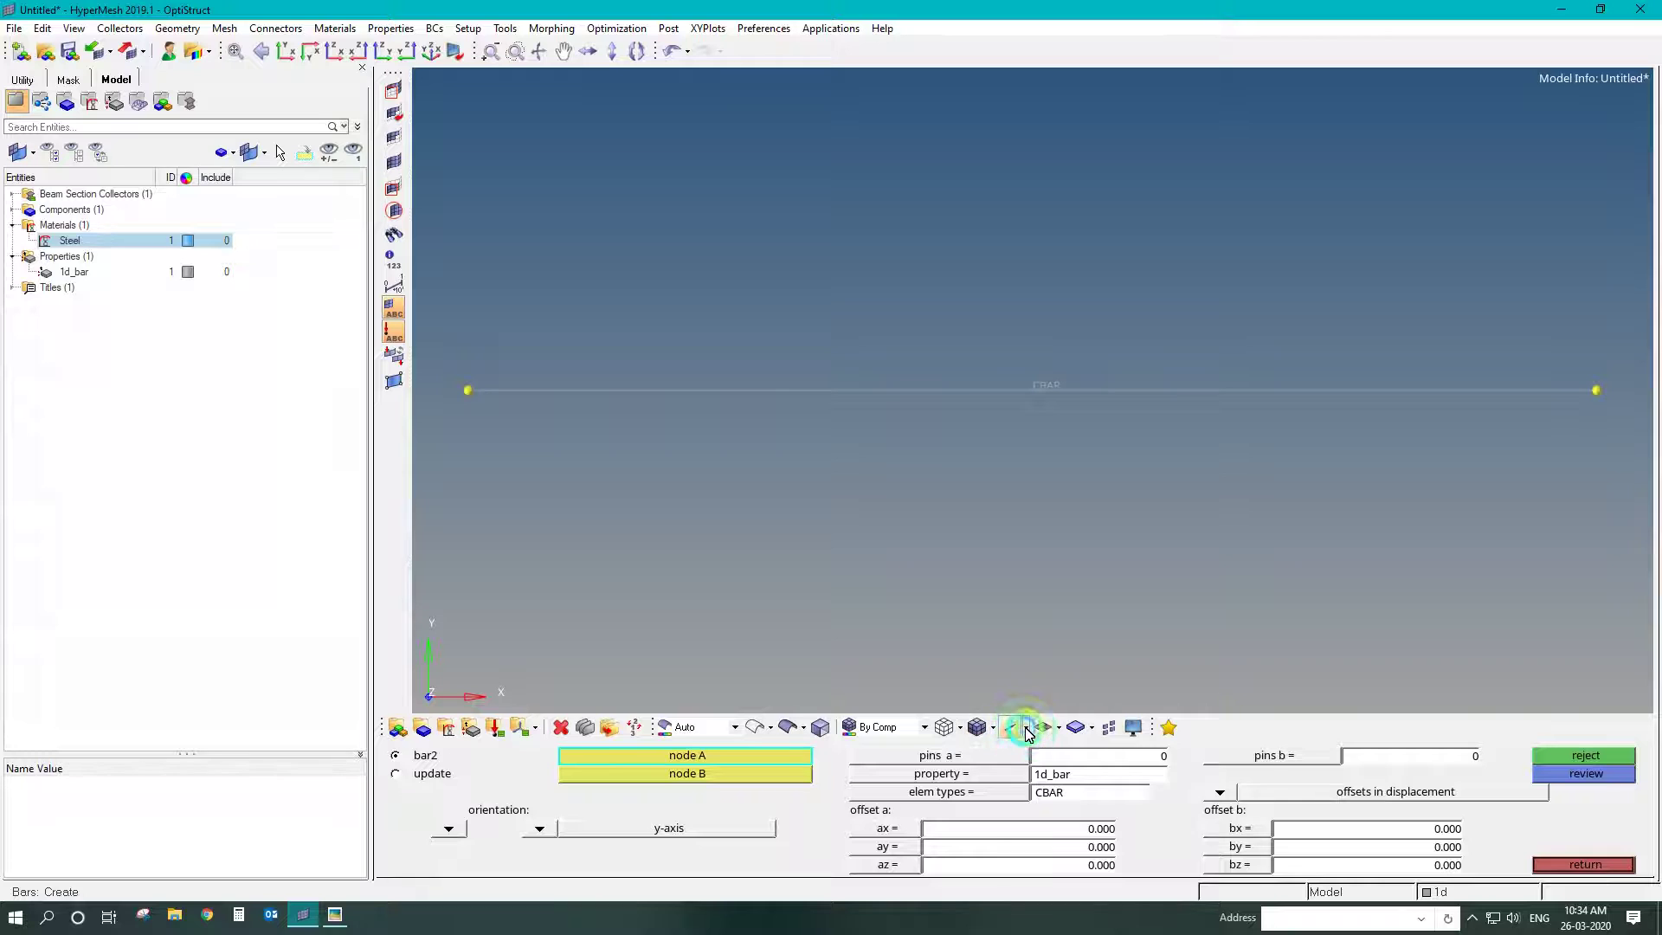
click(1025, 776)
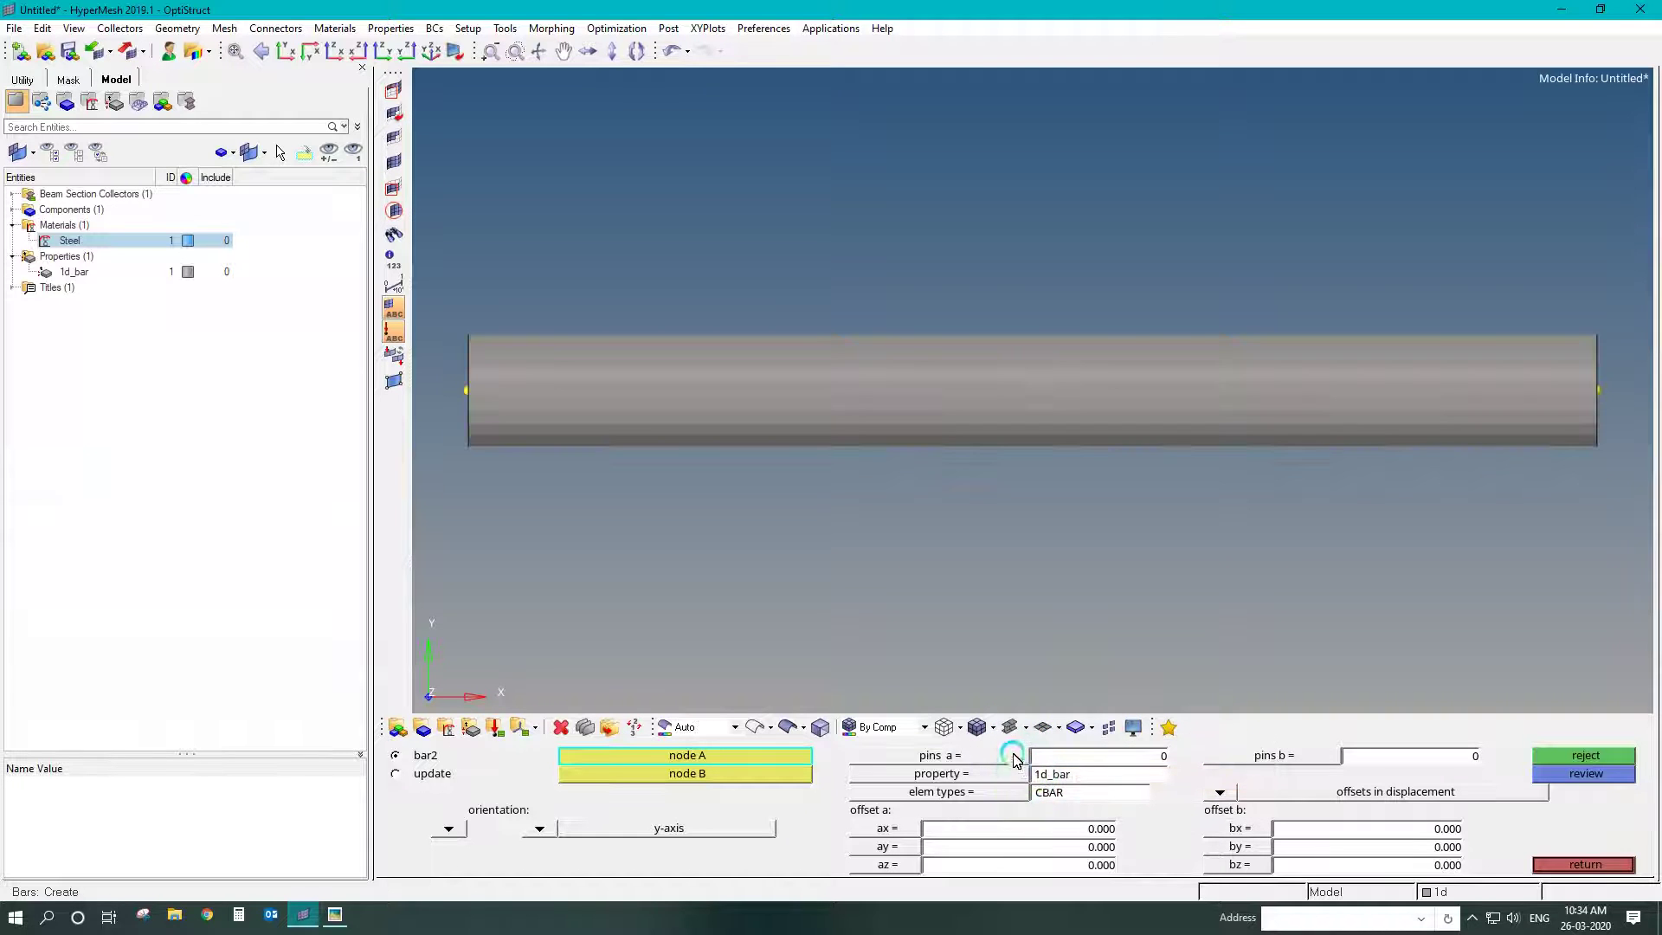
click(1038, 732)
click(1043, 755)
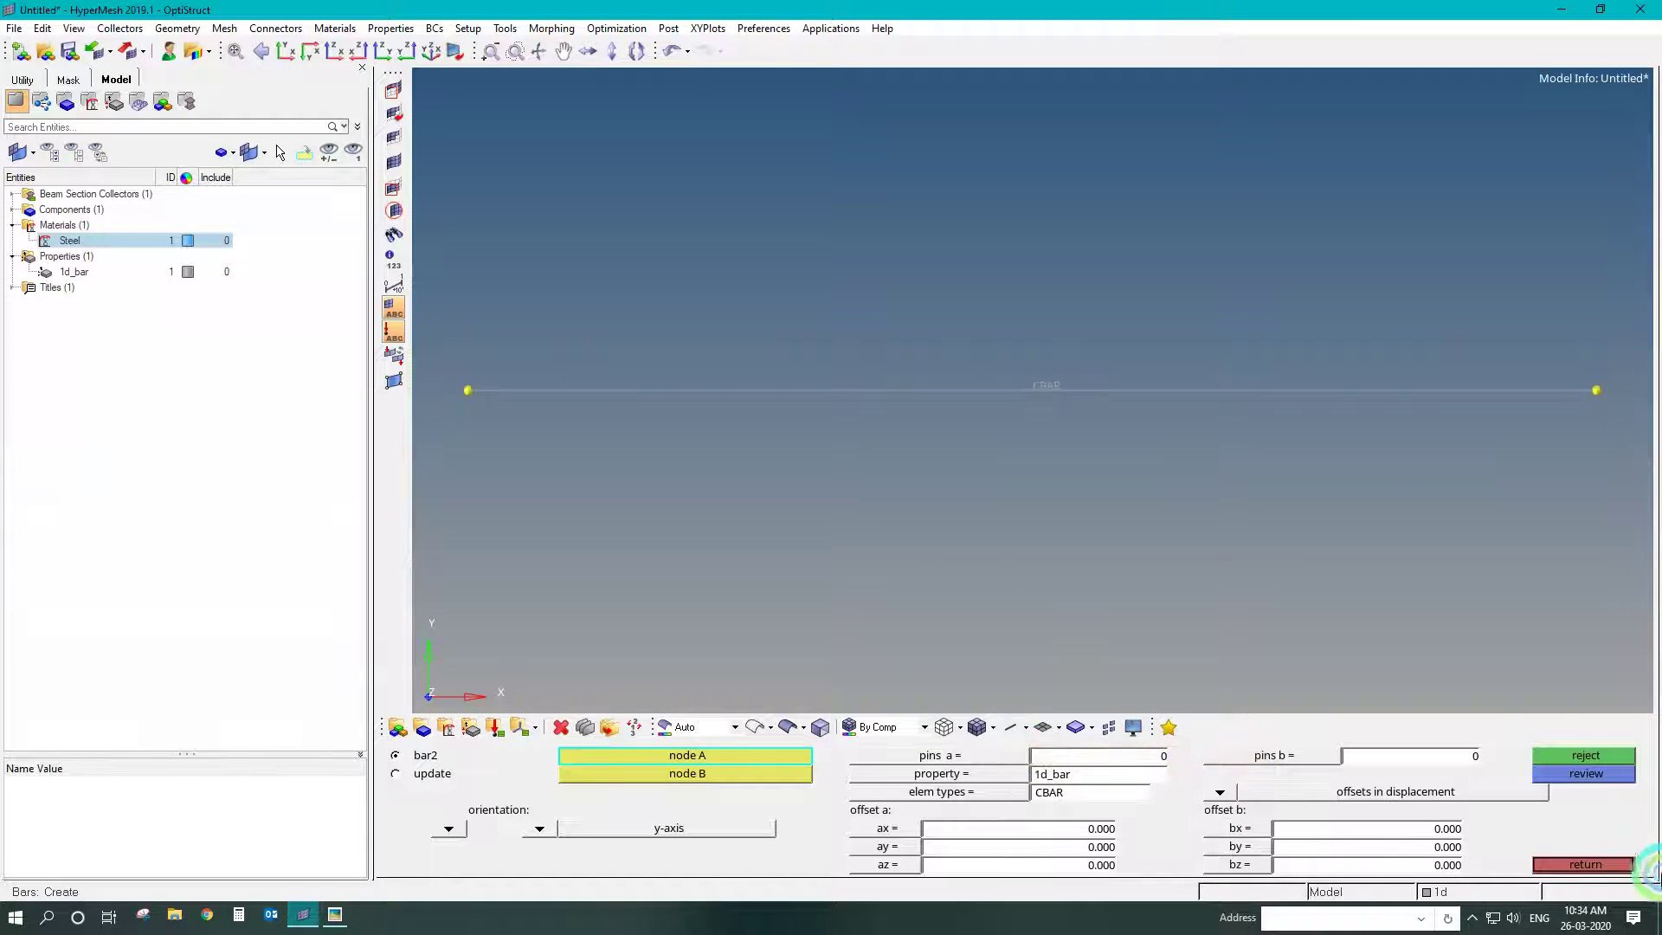
- Clear all temporary nodes from the model
click(1608, 863)
click(1584, 756)
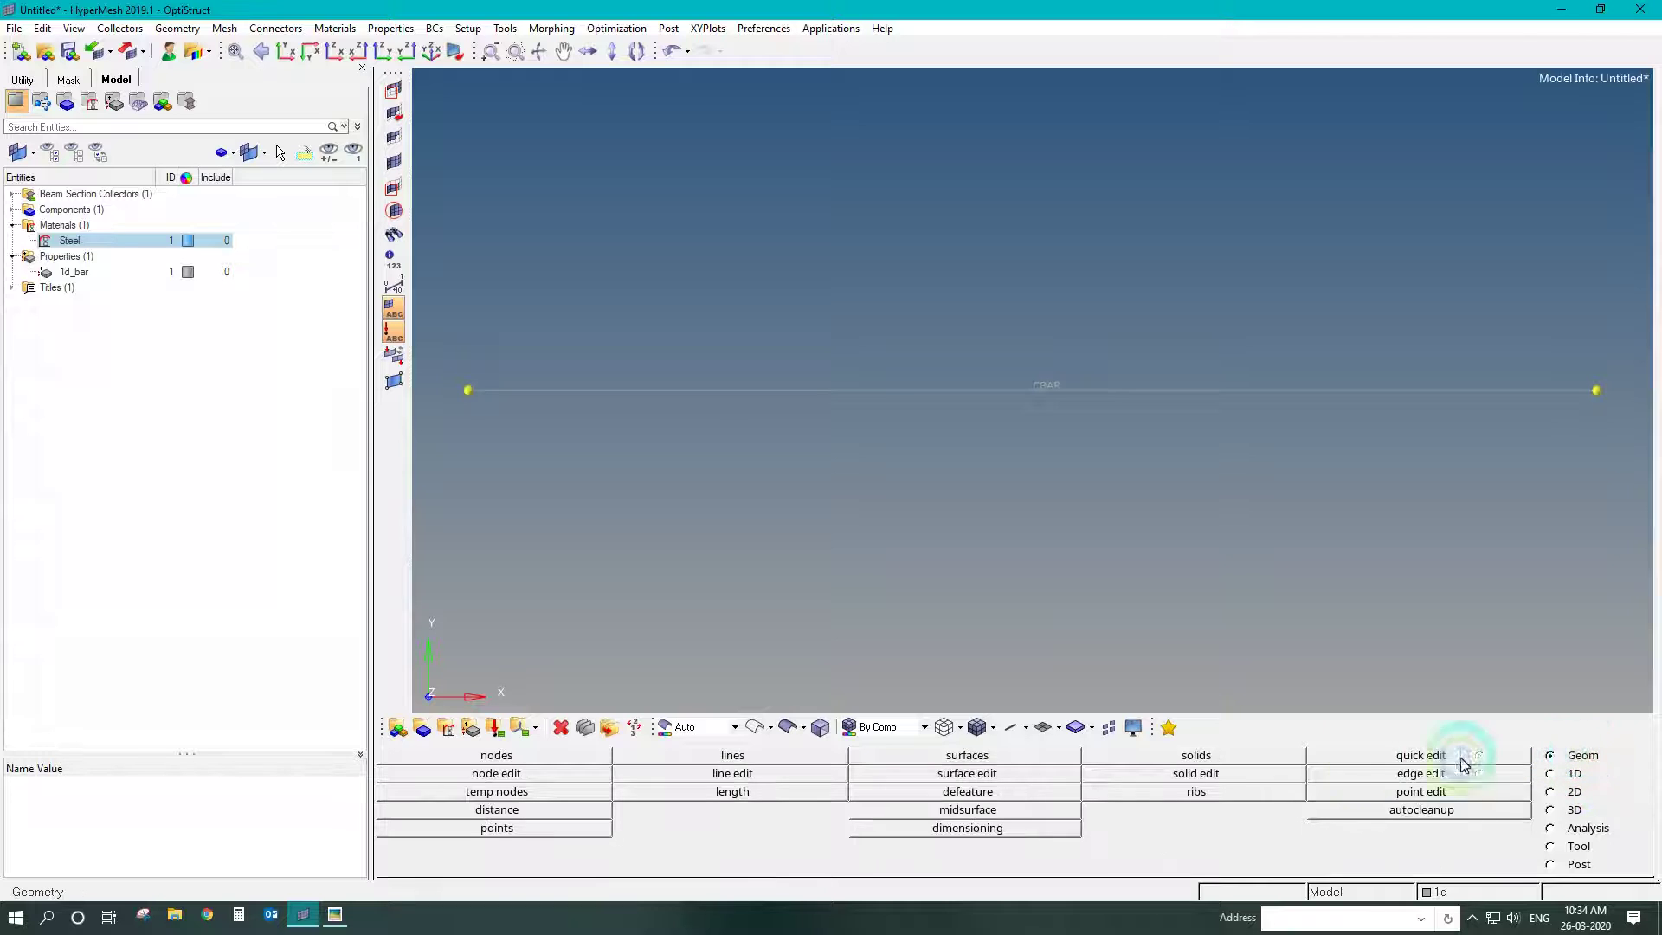
click(525, 792)
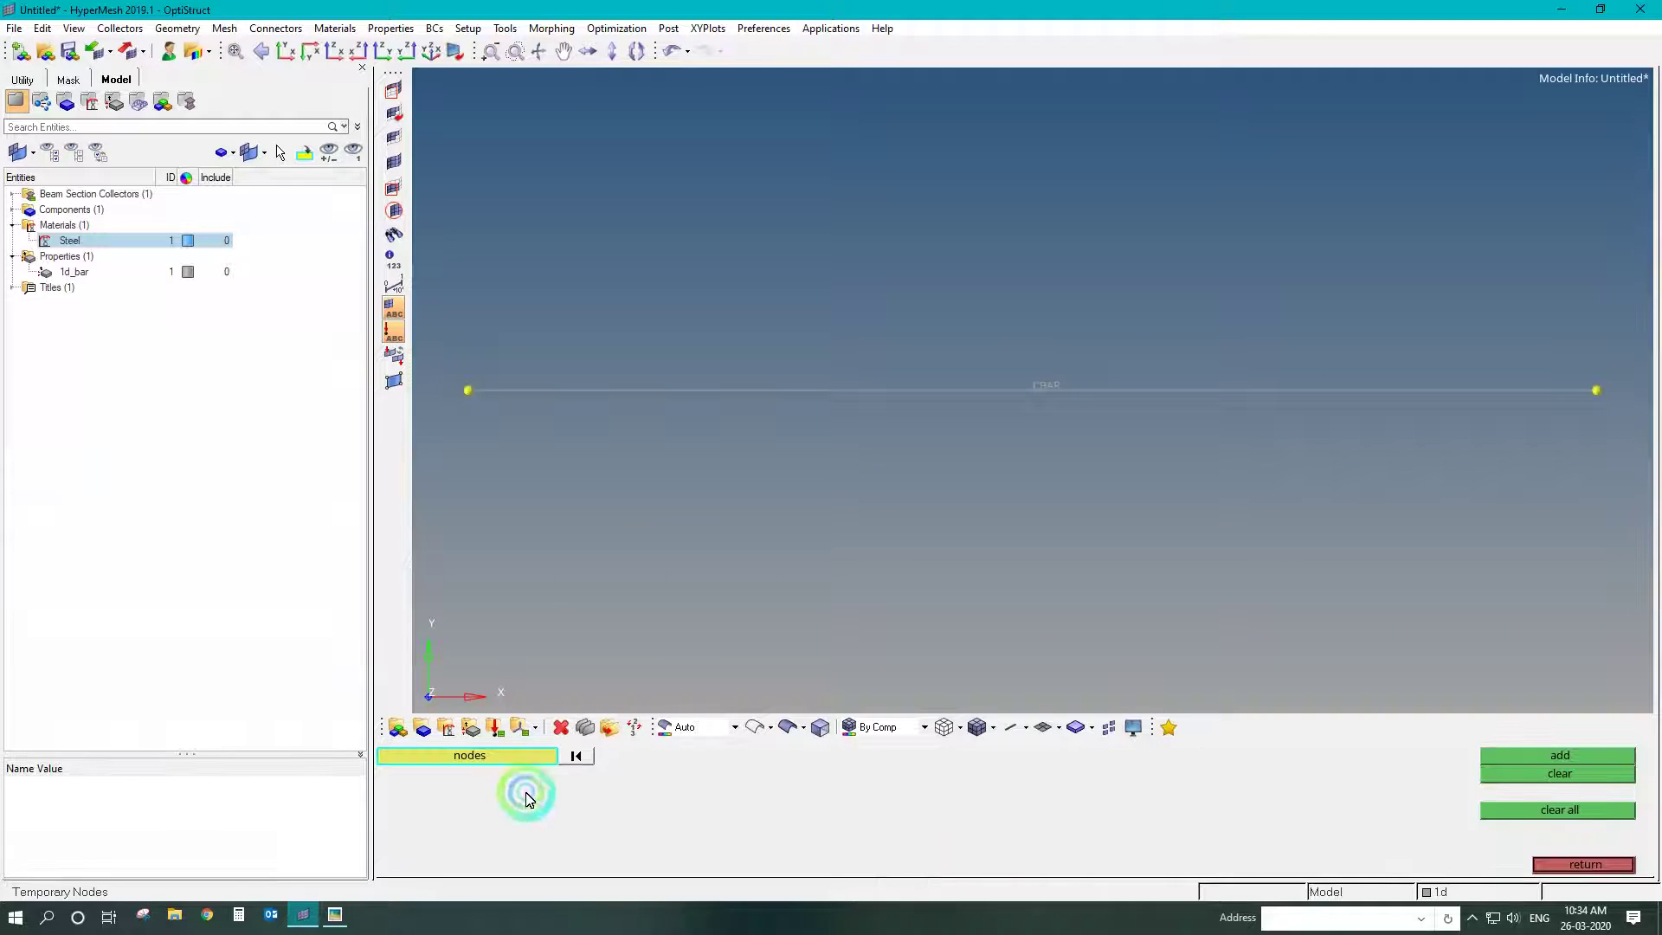
click(1497, 811)
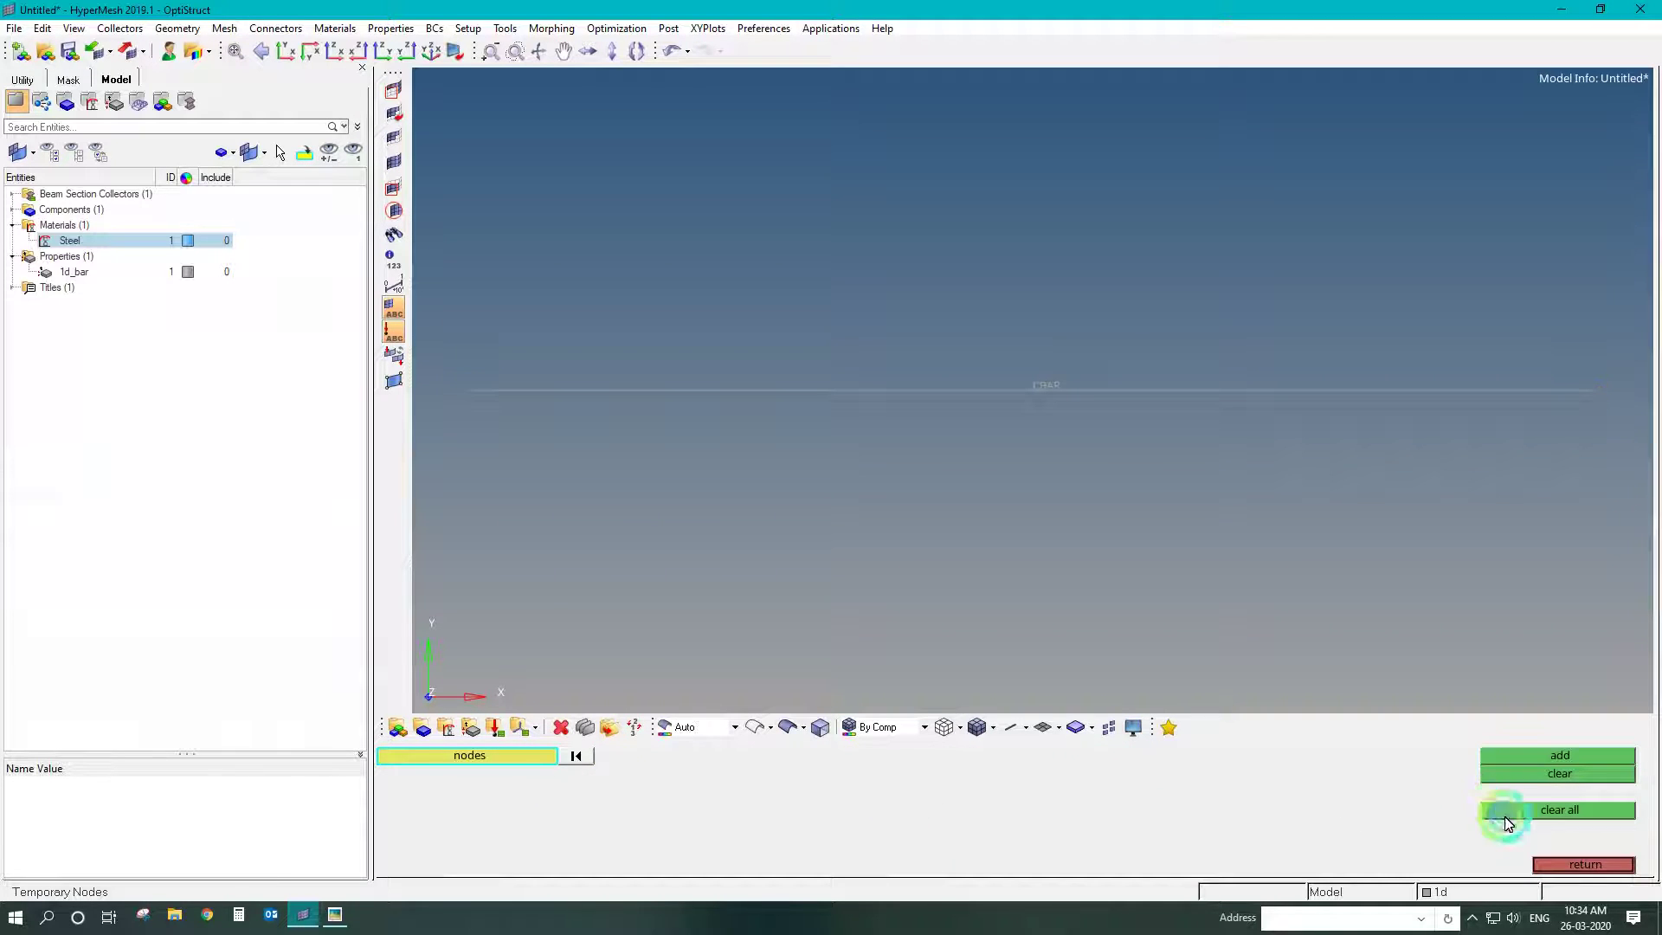
click(1538, 864)
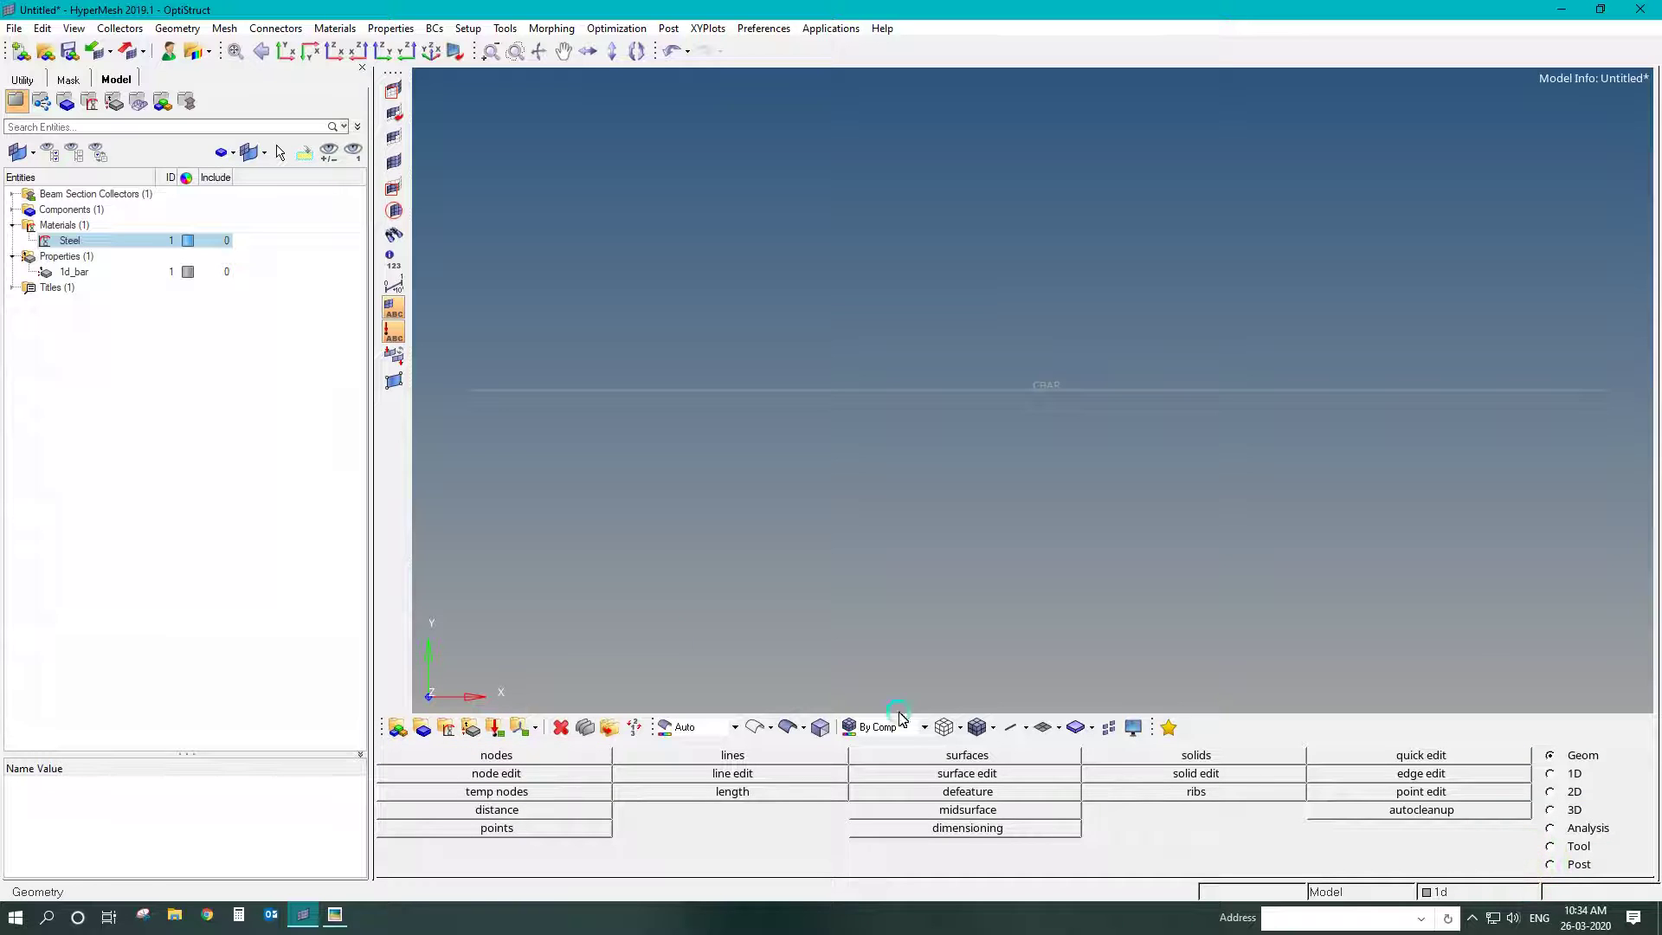
- Create a red load collector named SPC without a card image
click(490, 728)
click(814, 760)
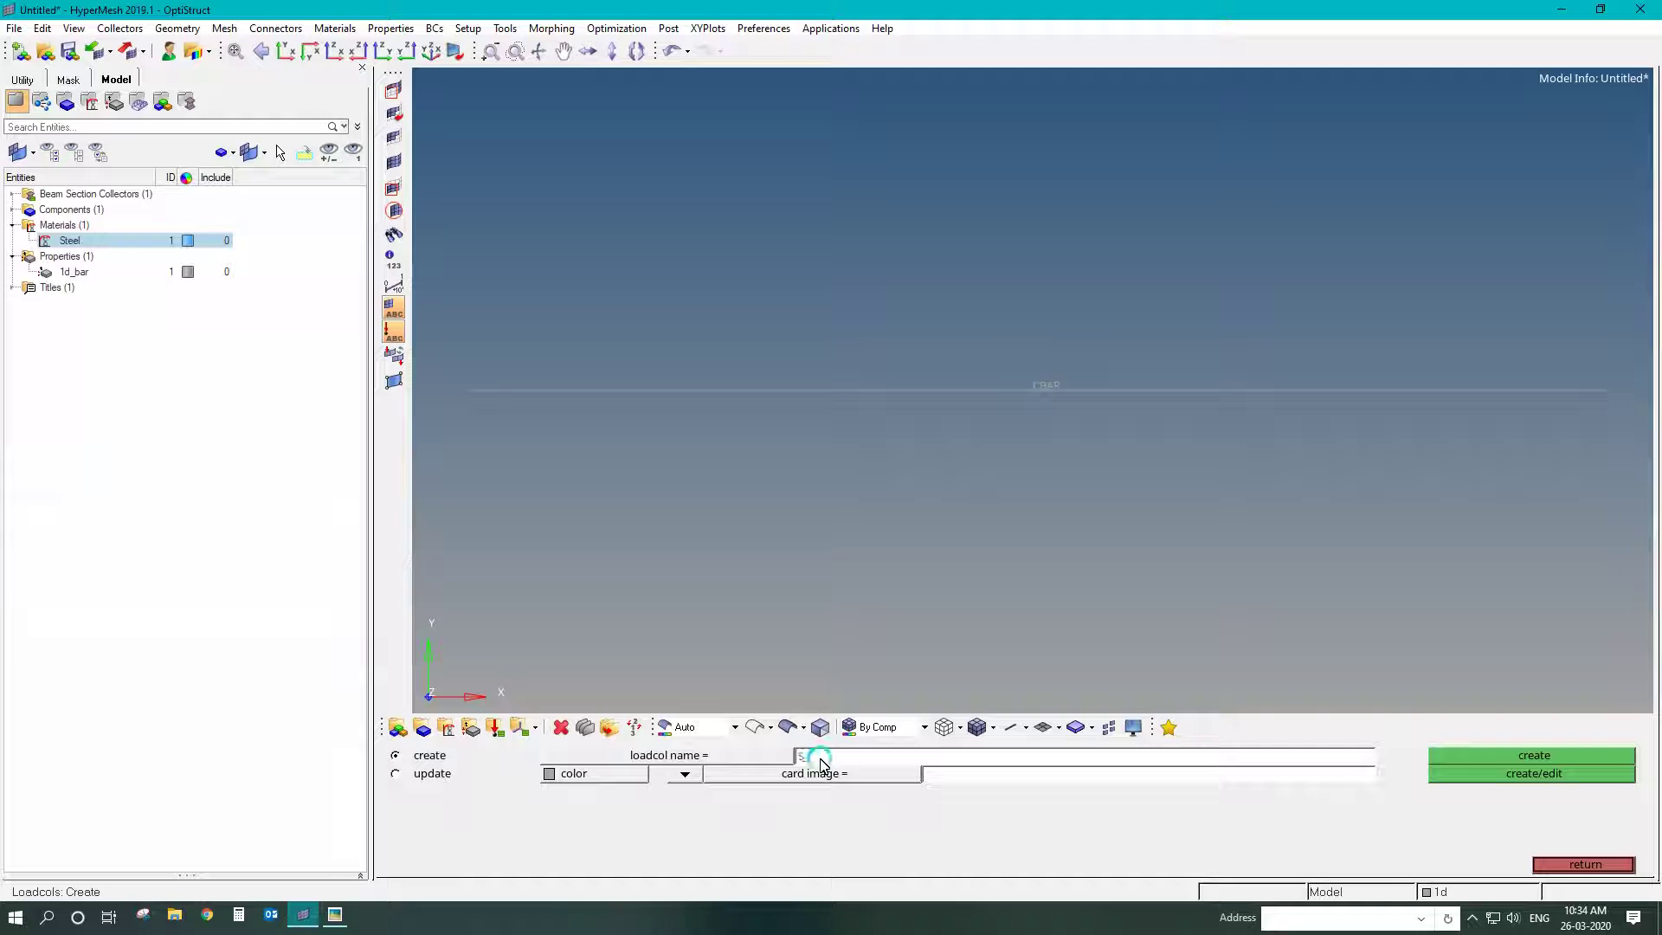
click(618, 776)
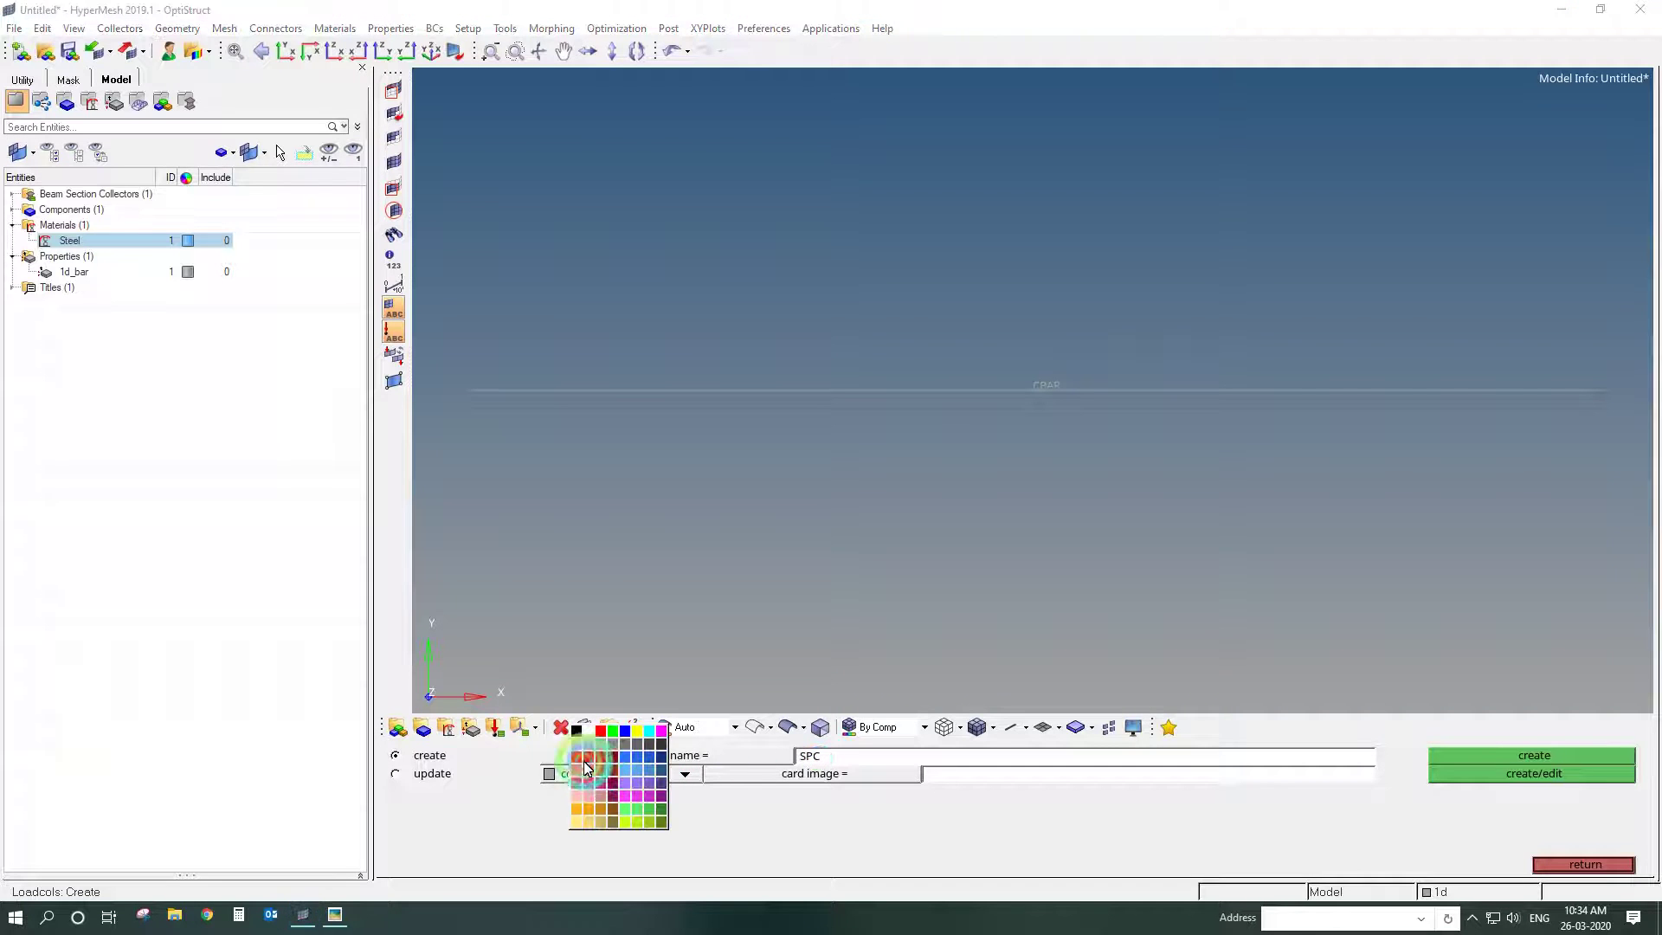
click(621, 743)
click(716, 784)
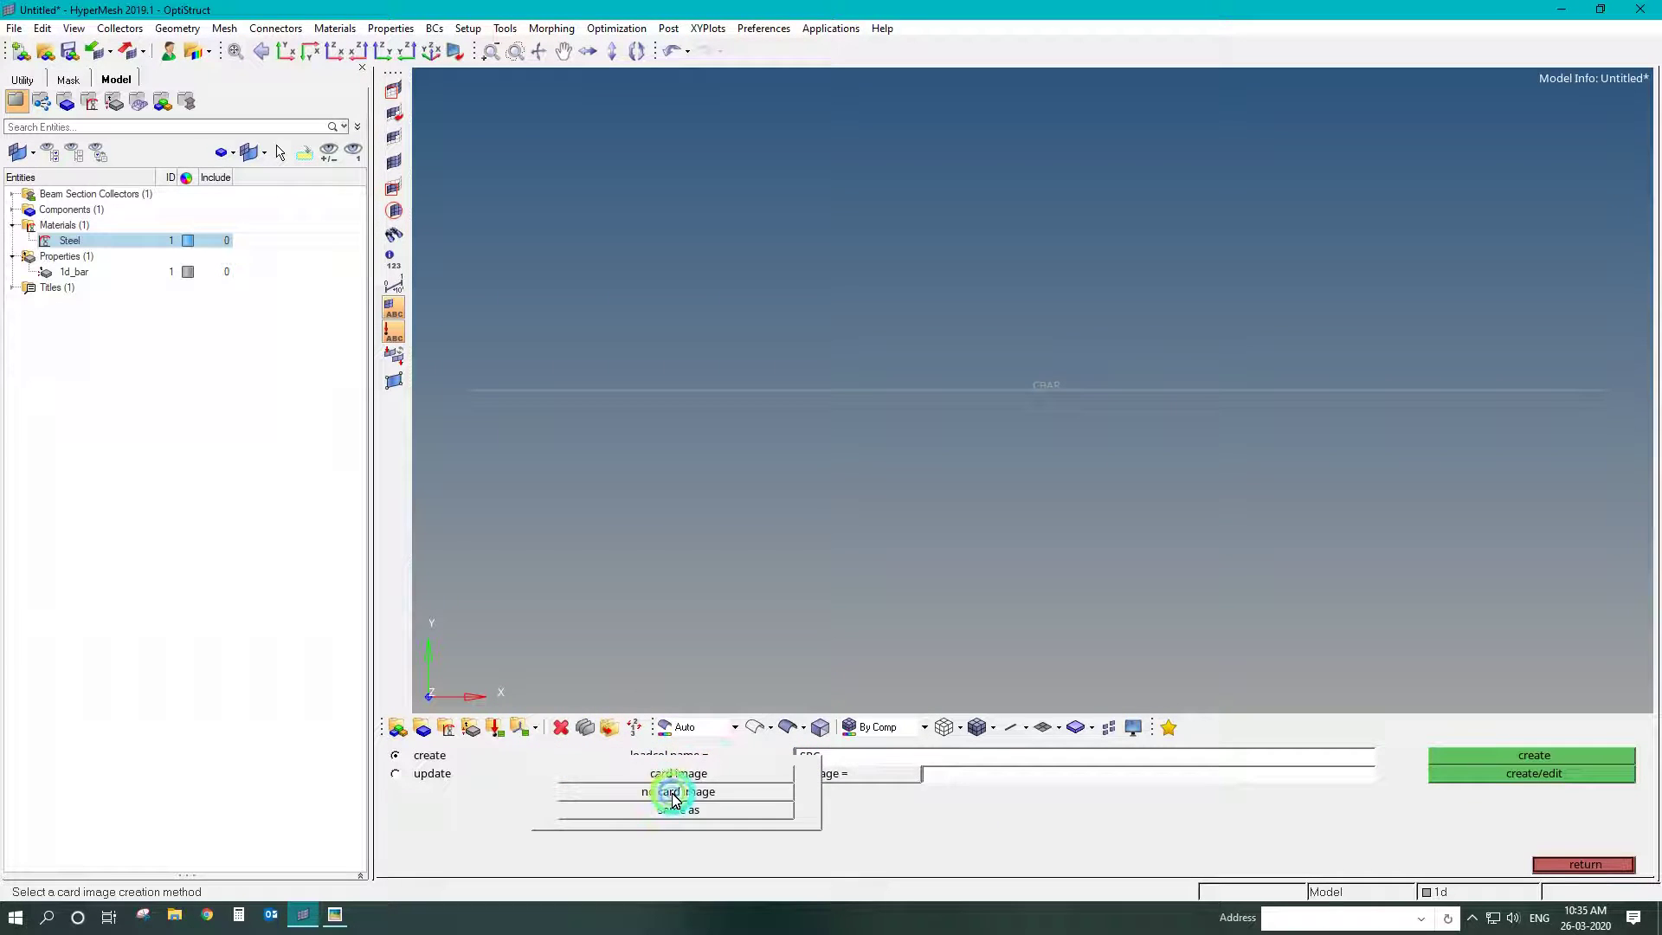
click(673, 789)
click(1461, 762)
click(966, 765)
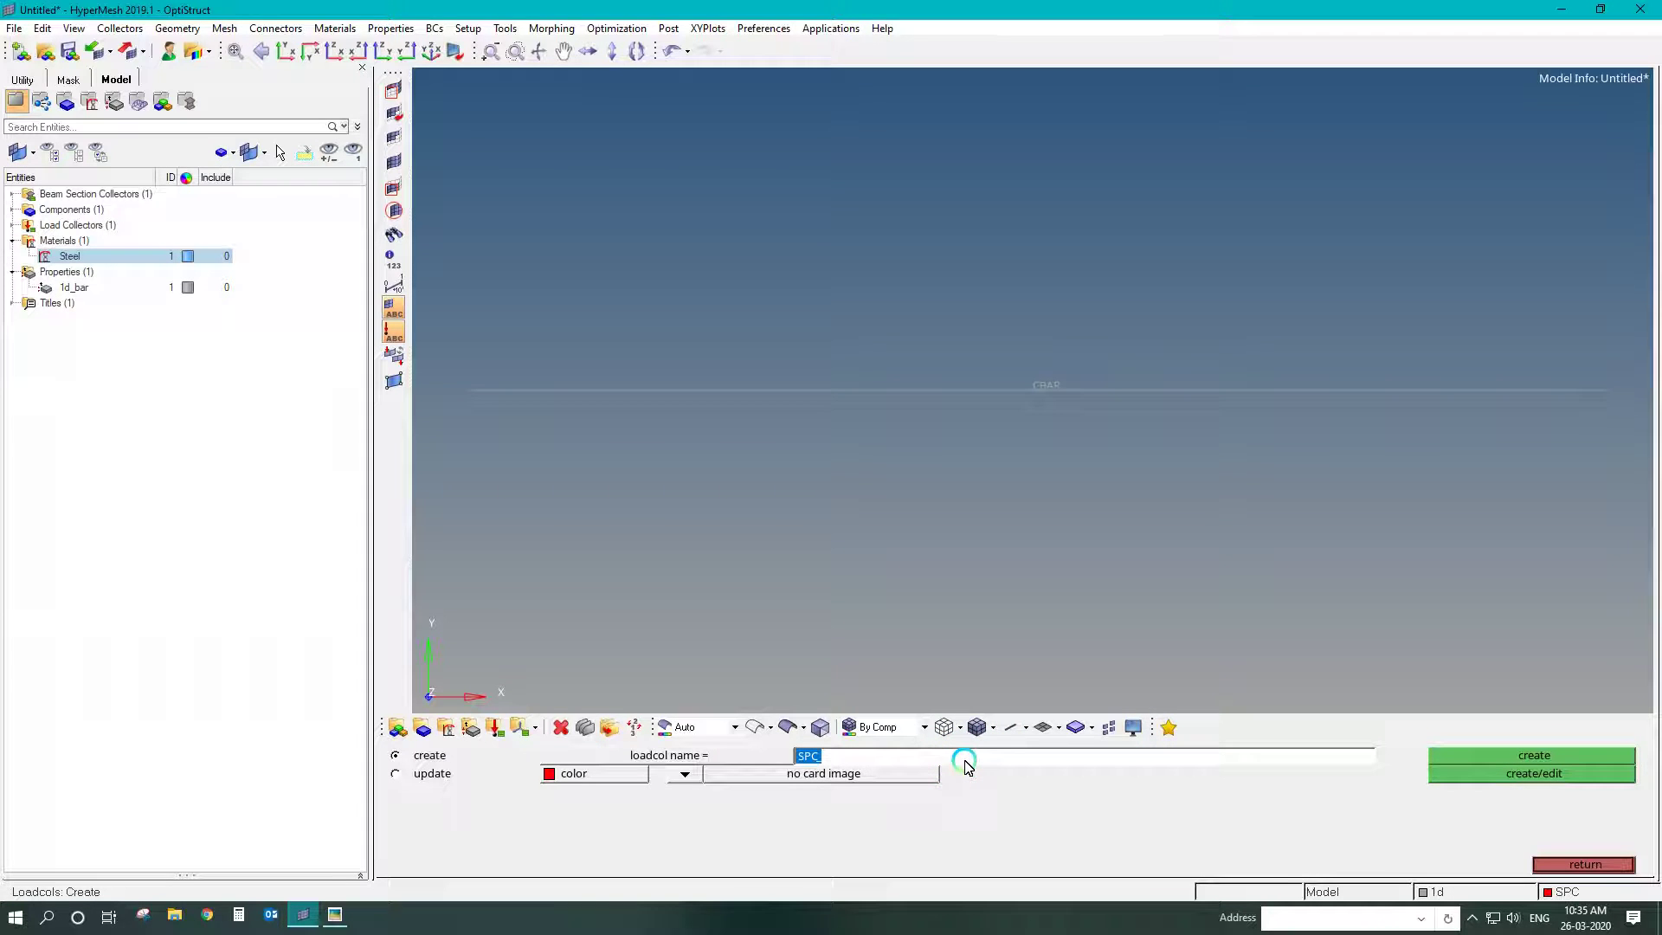
click(1541, 863)
- Start a new constraint and select the bar's end node at the origin for it
click(1549, 828)
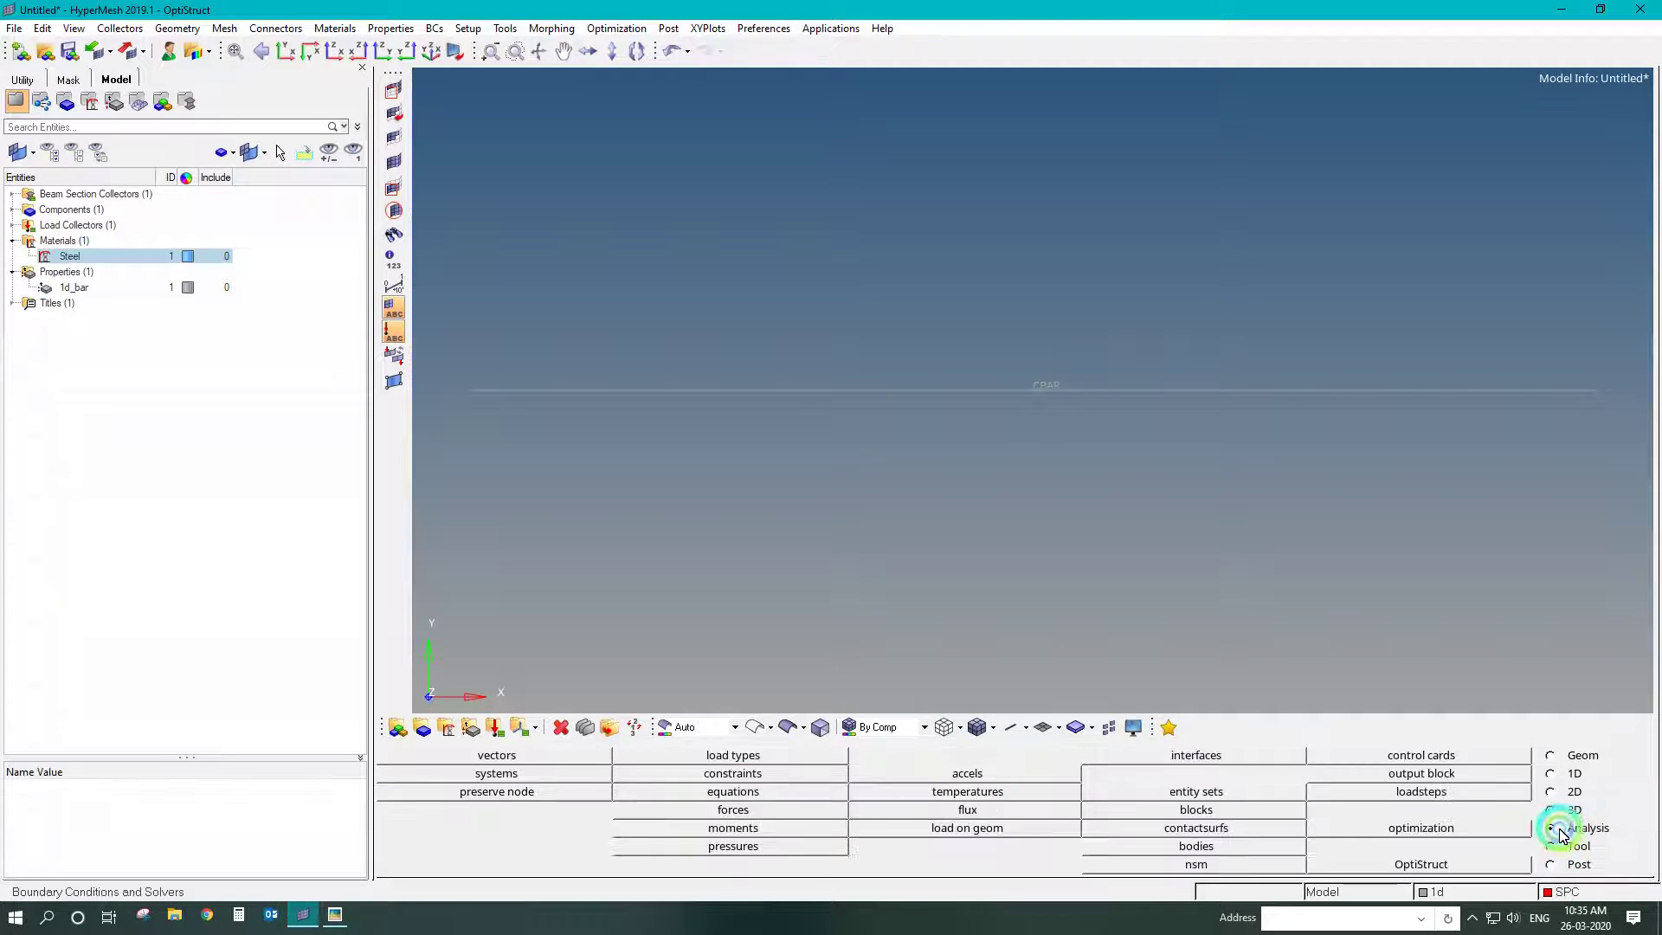
click(708, 775)
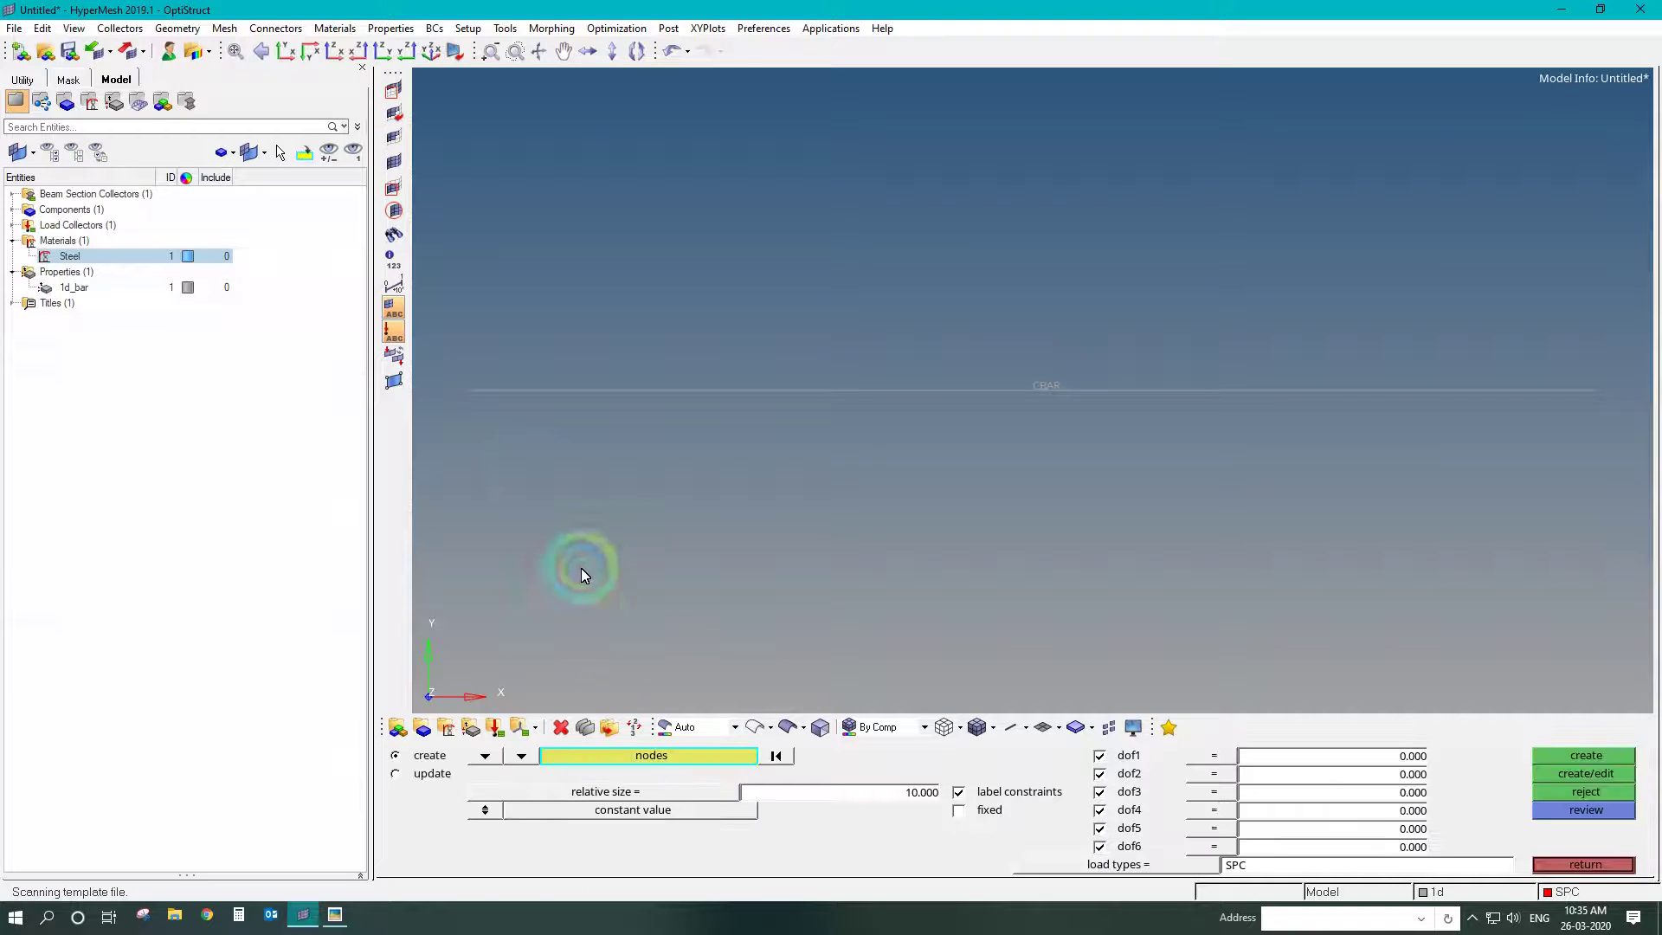
click(447, 391)
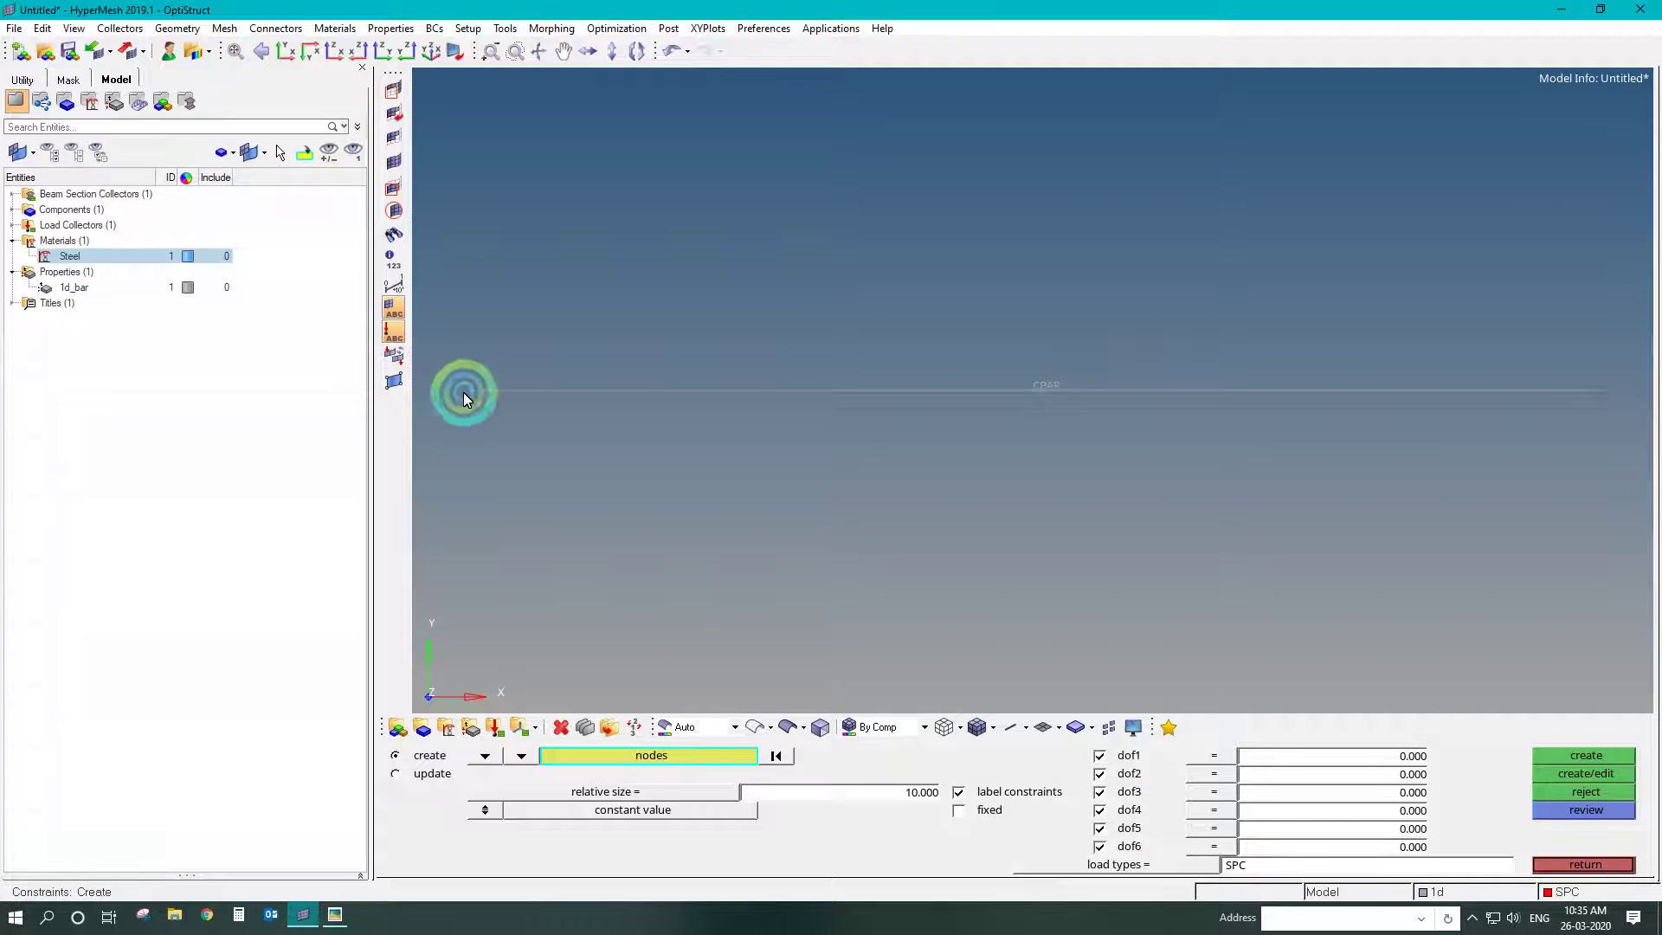
- Change the colour of component 1d to yellow
click(222, 323)
click(196, 289)
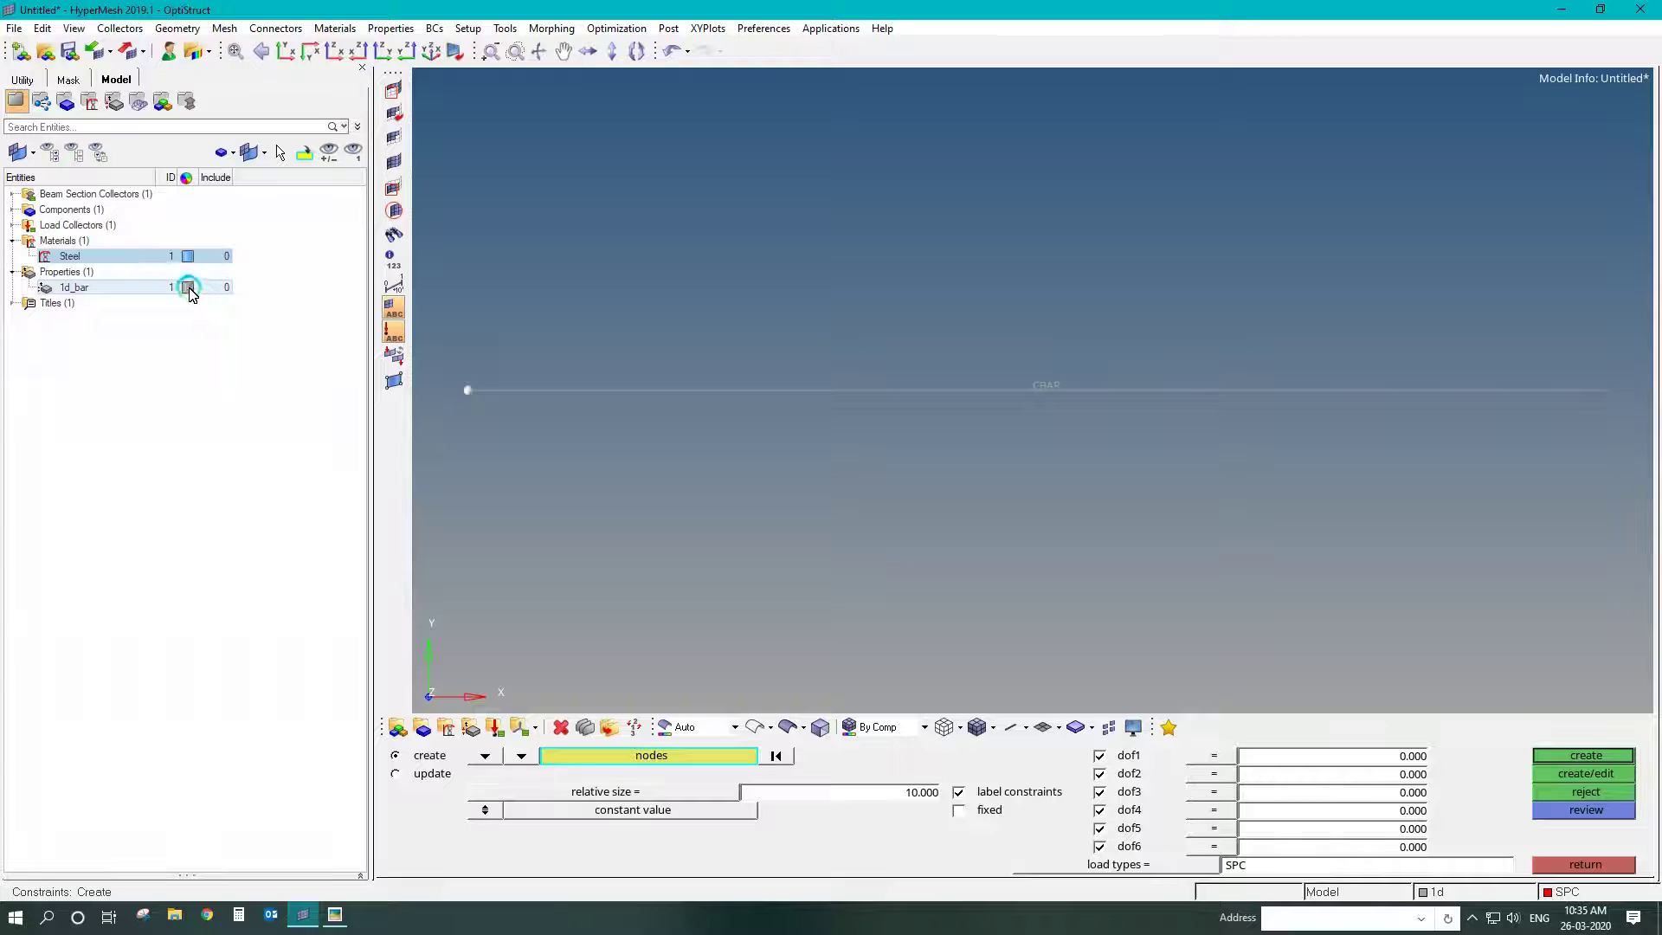
click(12, 210)
click(187, 225)
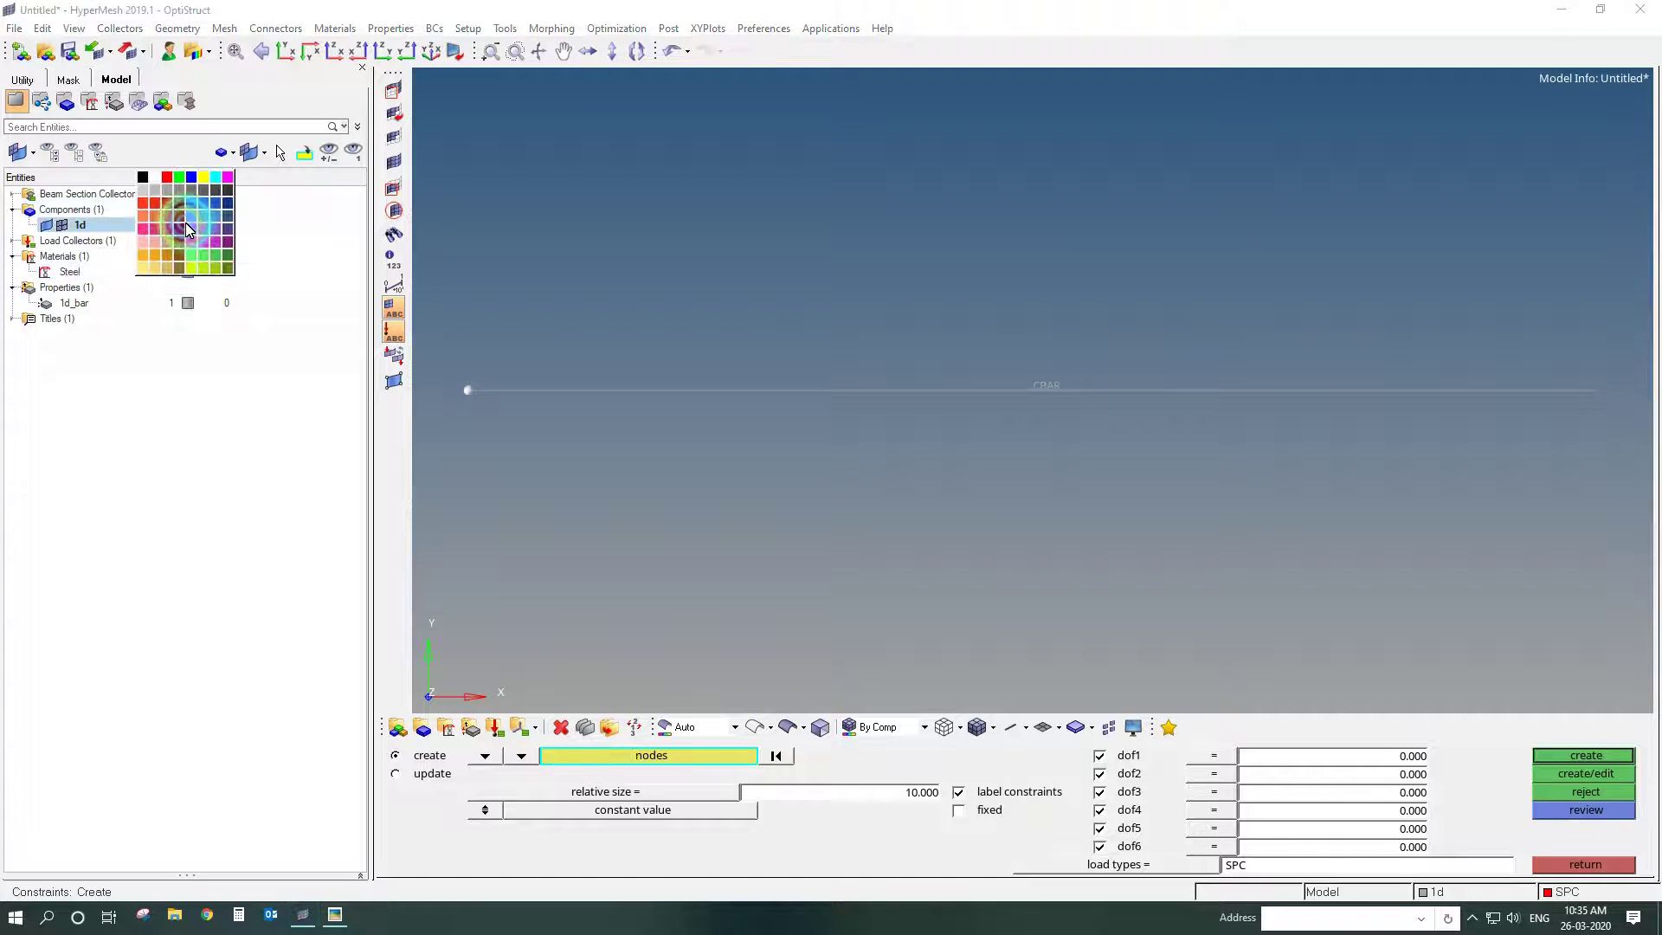
click(204, 176)
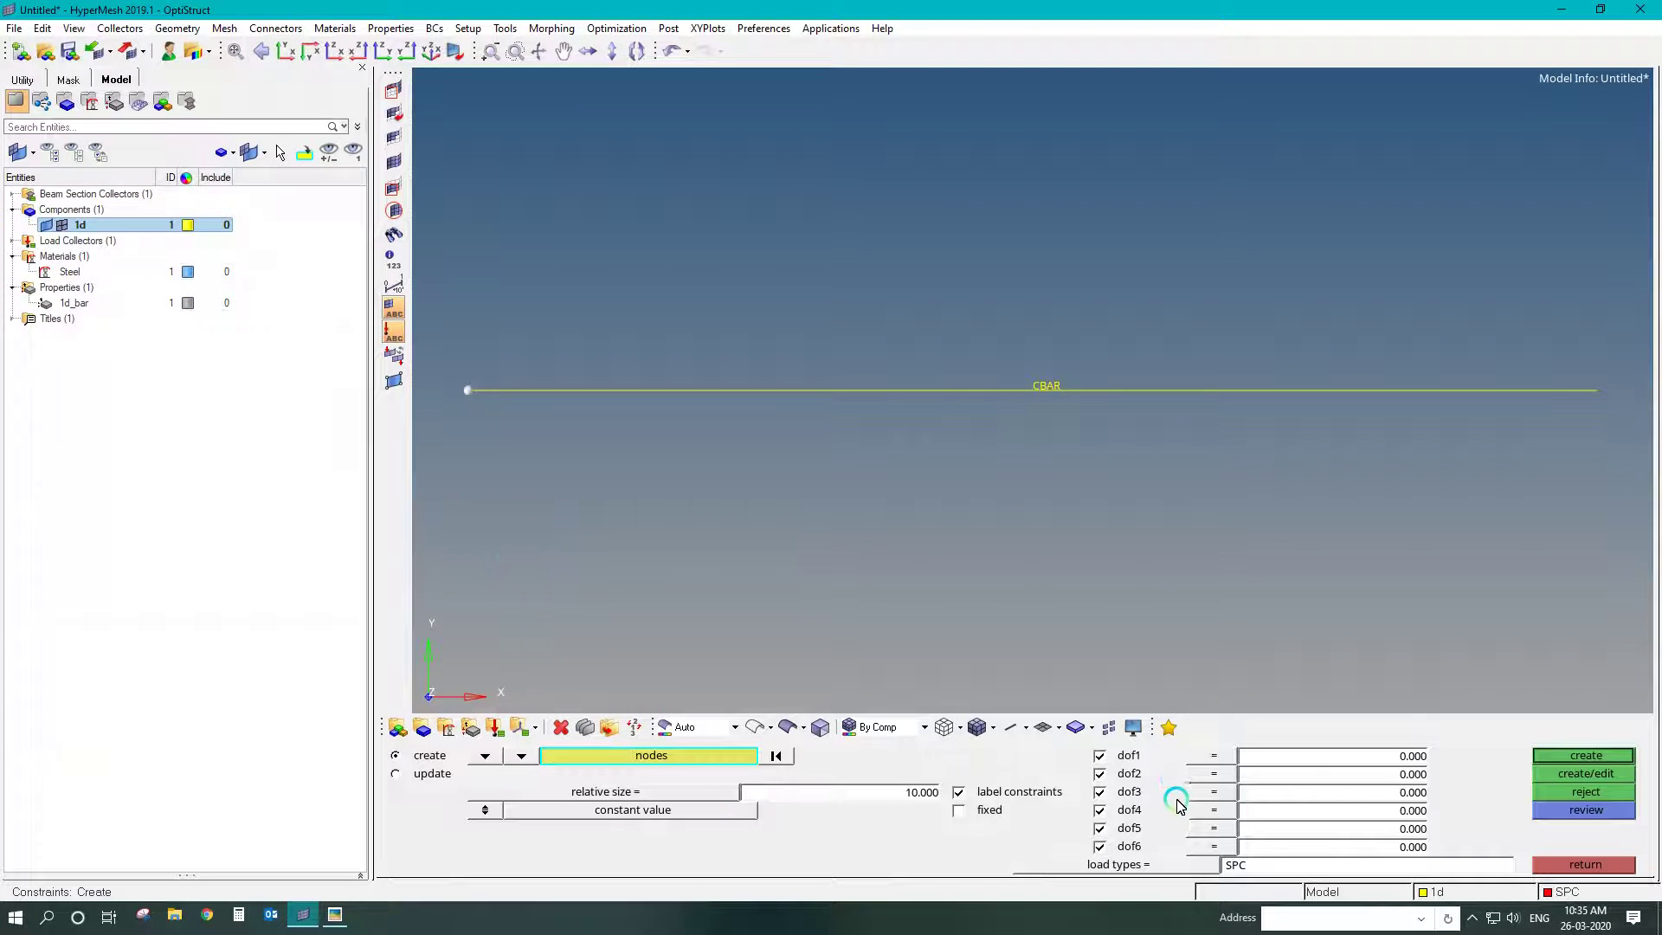
- Create the SPC constraint on the selected node with dof1 to dof6 fixed at 0
click(1587, 755)
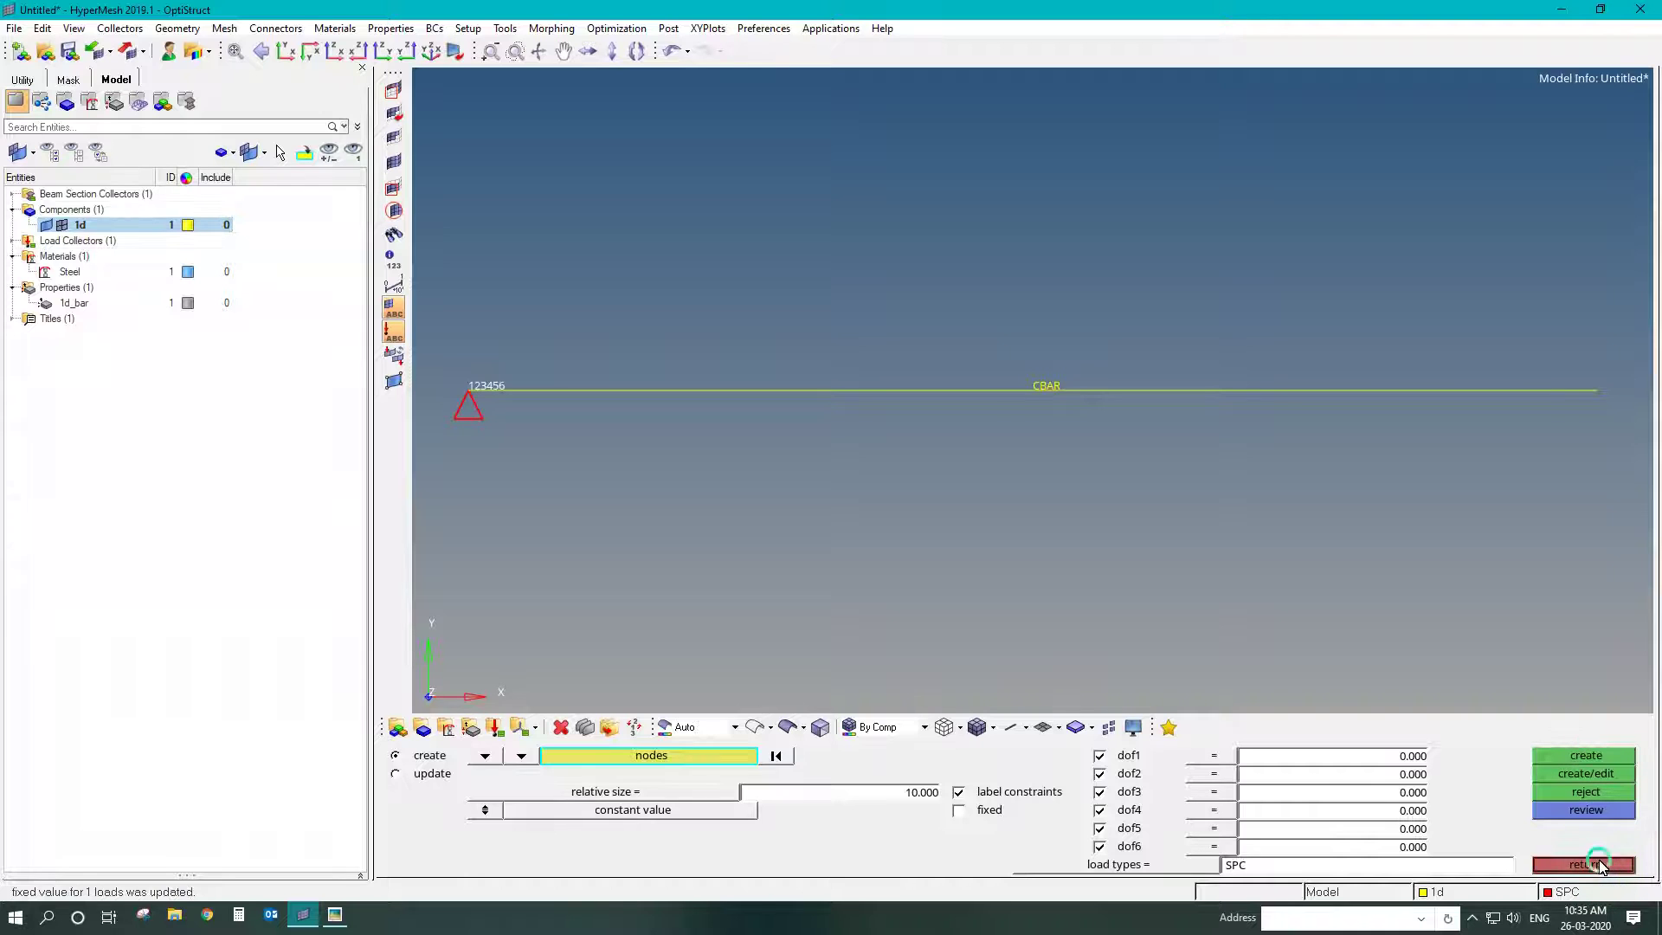
click(1598, 864)
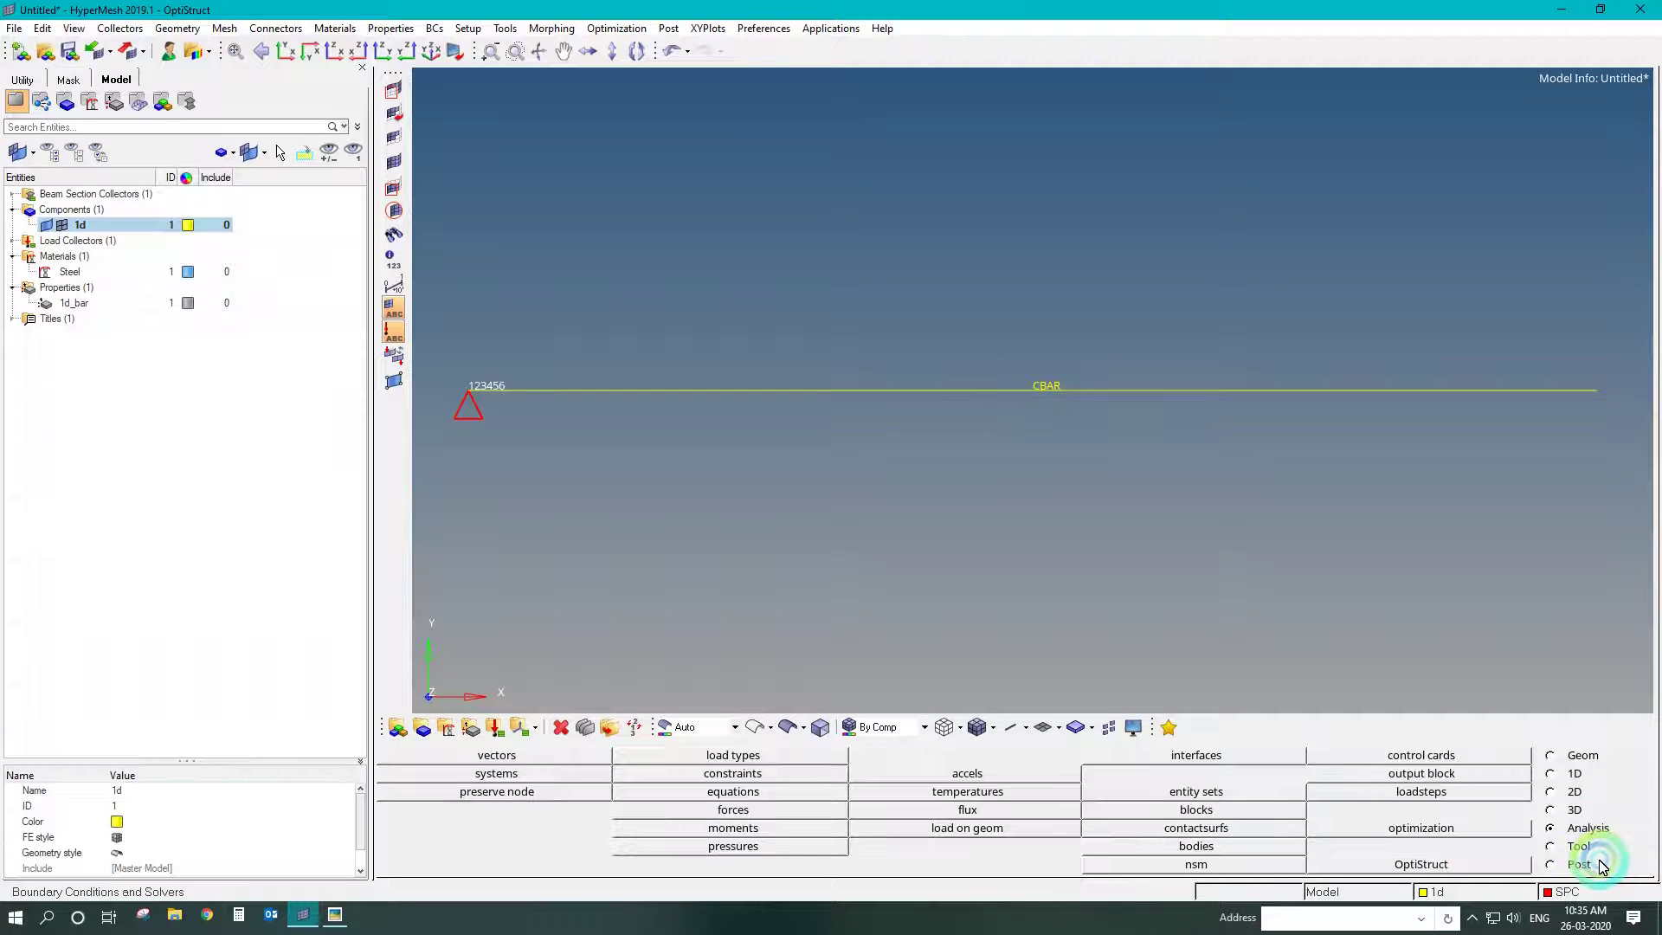
- Create a blue load collector named FORCE without a card image
click(493, 729)
double_click(850, 759)
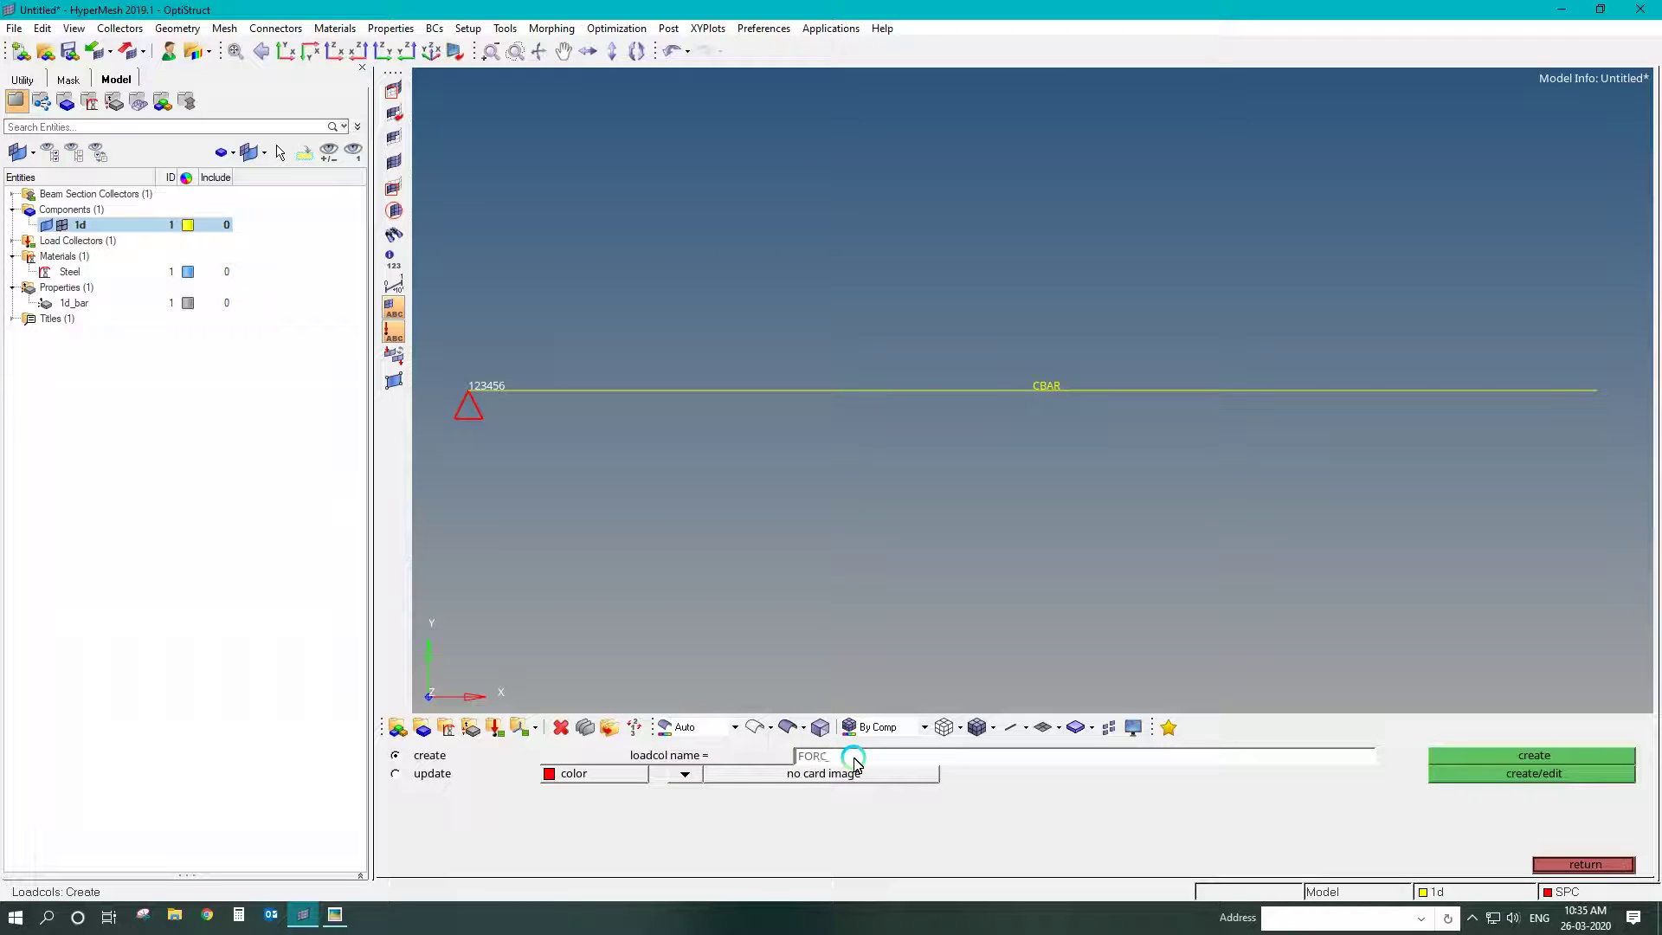
click(621, 781)
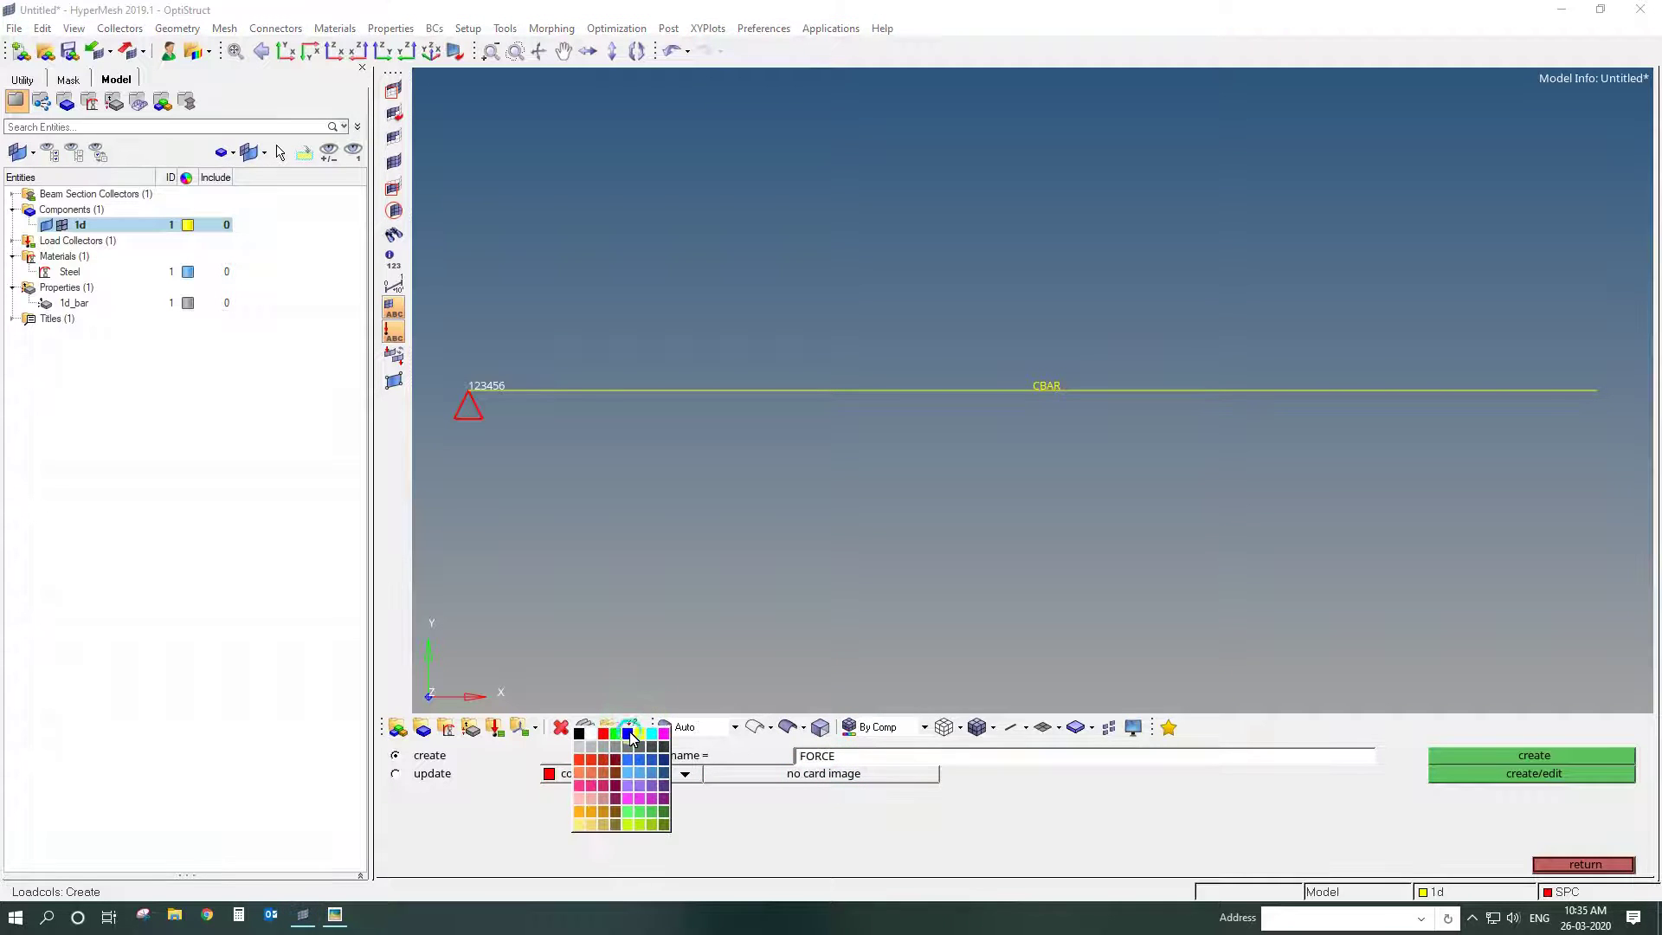
click(630, 738)
click(1506, 756)
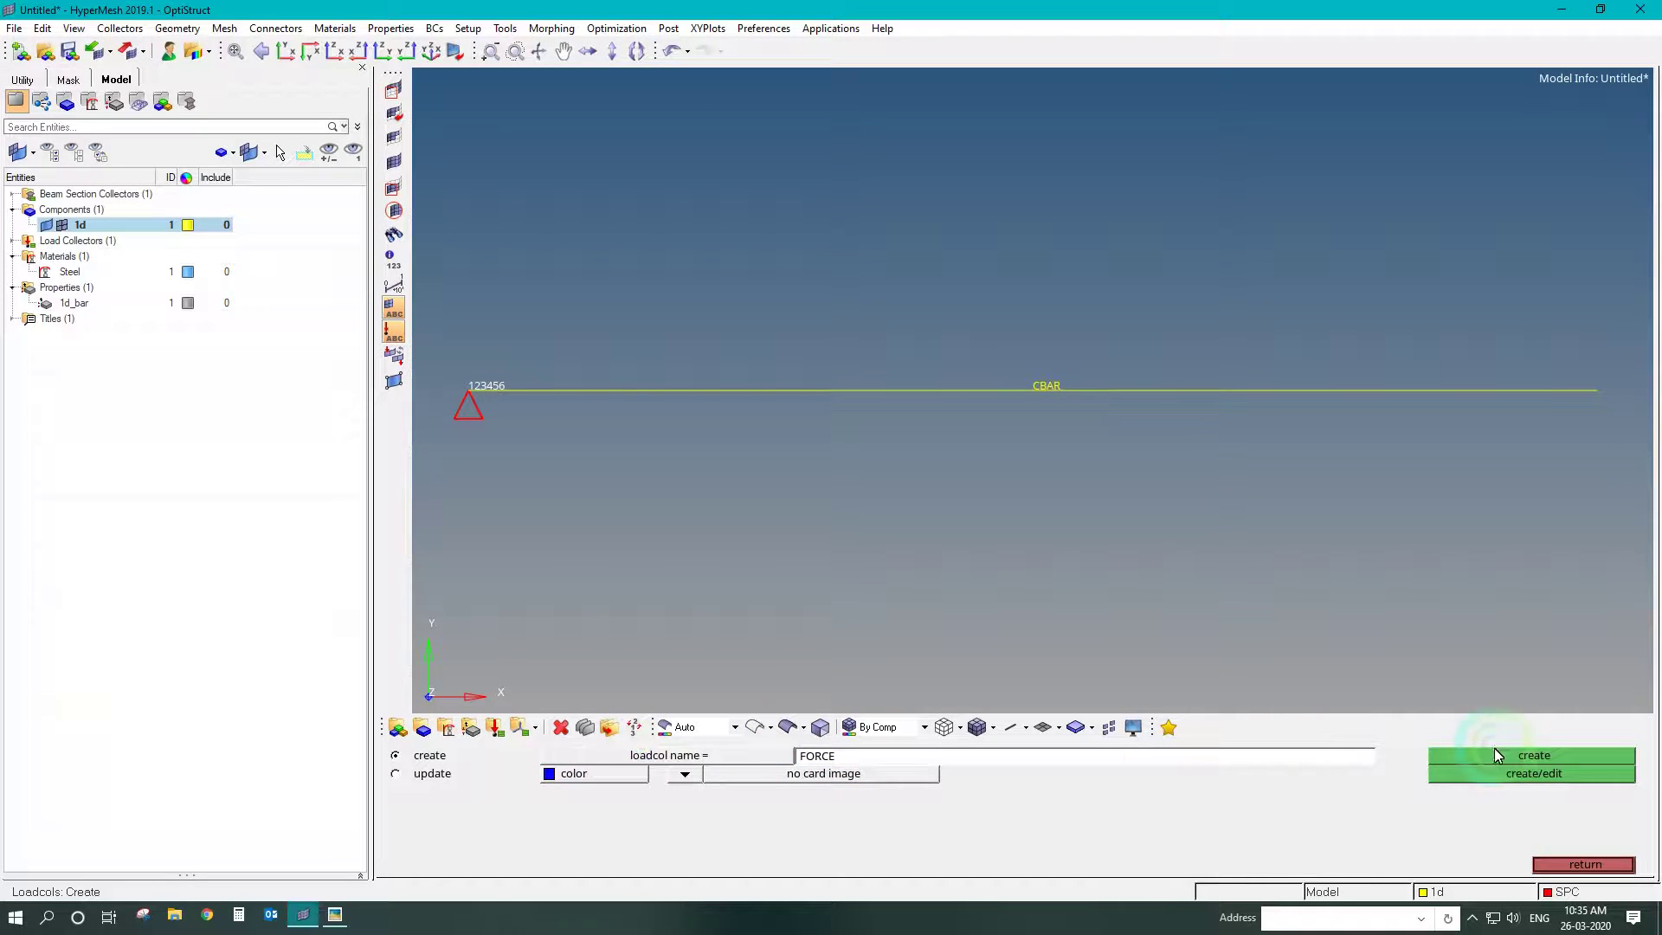
click(1571, 864)
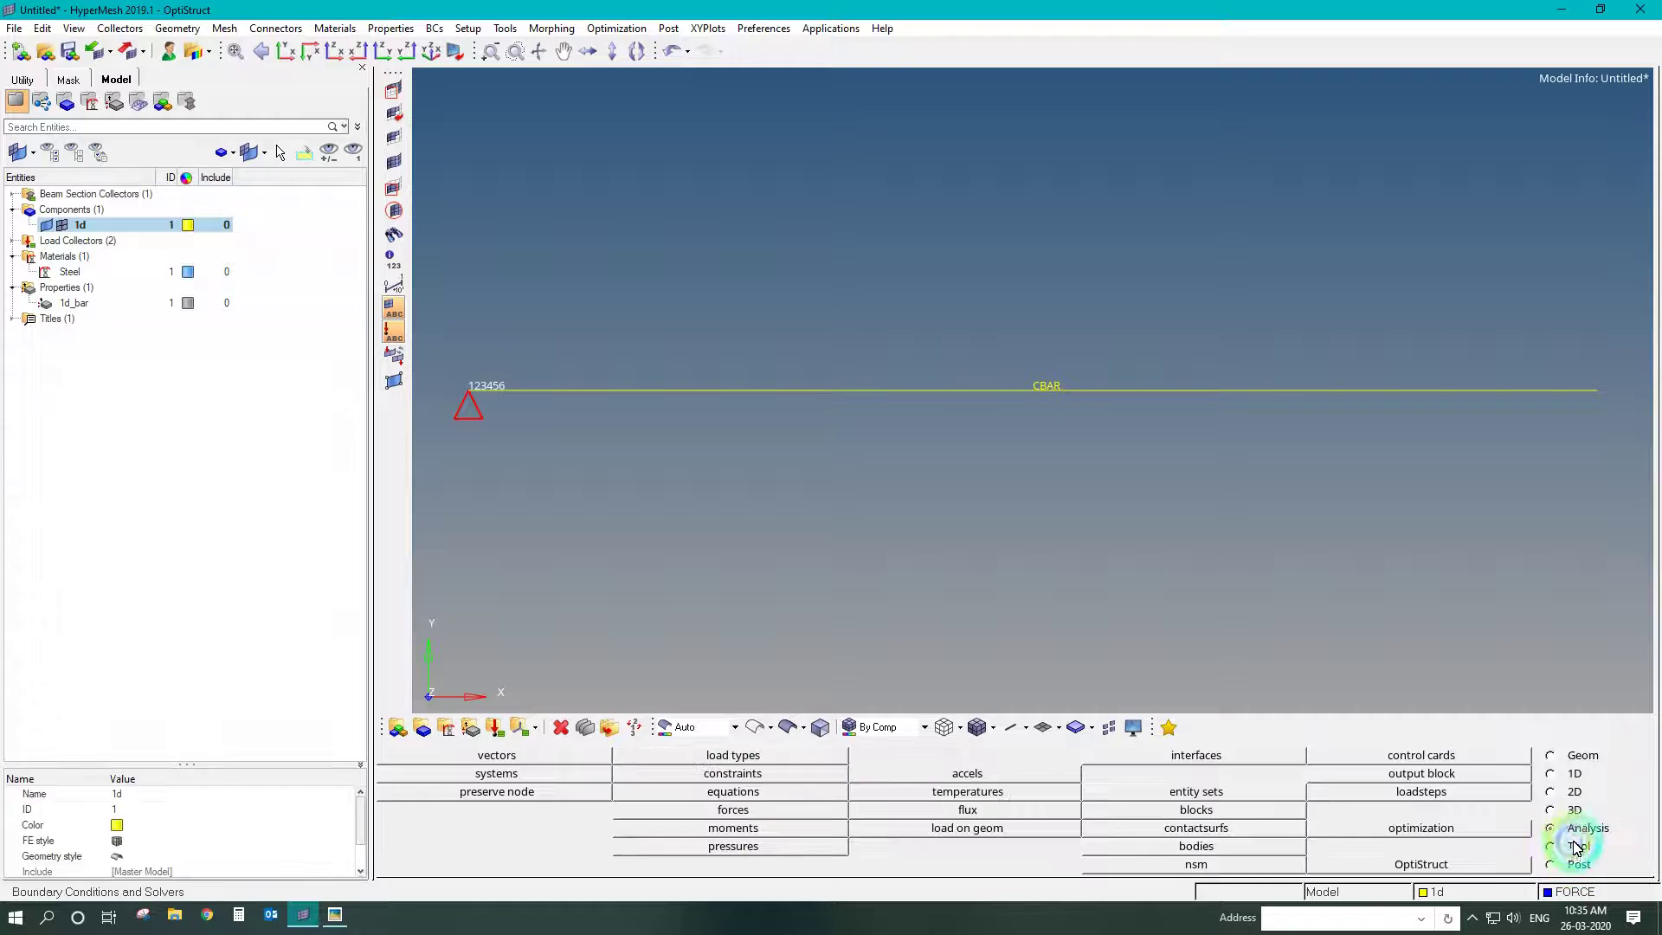
- Apply a force with magnitude -10000 along the y-axis at the bar's free end node
click(734, 810)
click(522, 820)
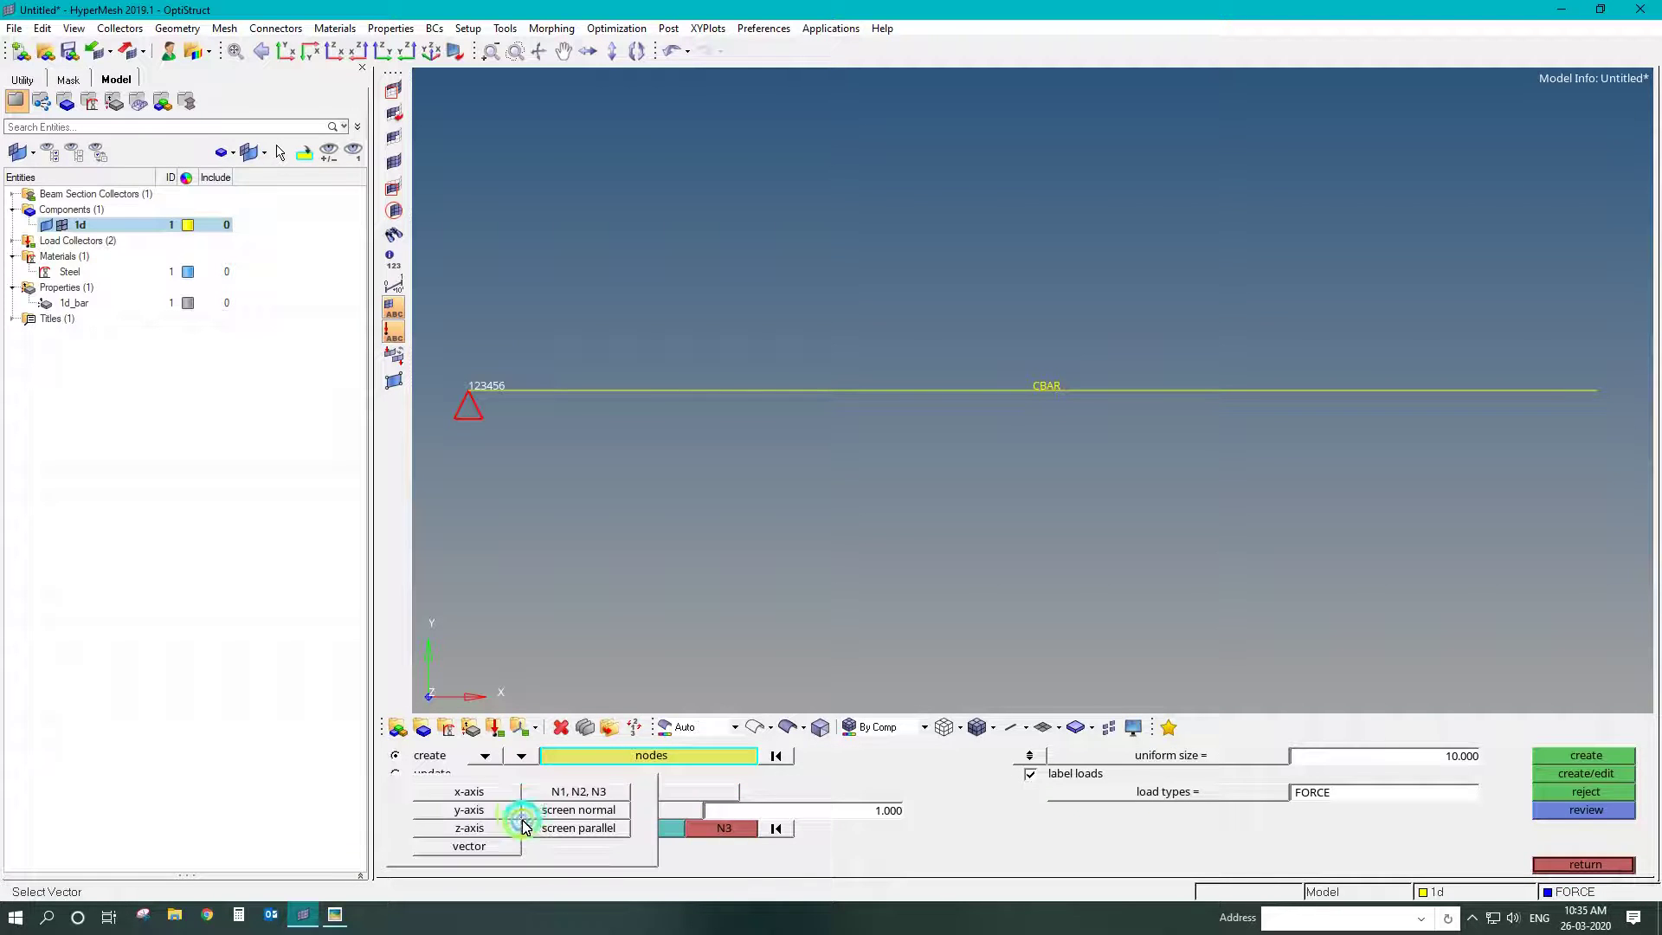
click(485, 809)
click(854, 812)
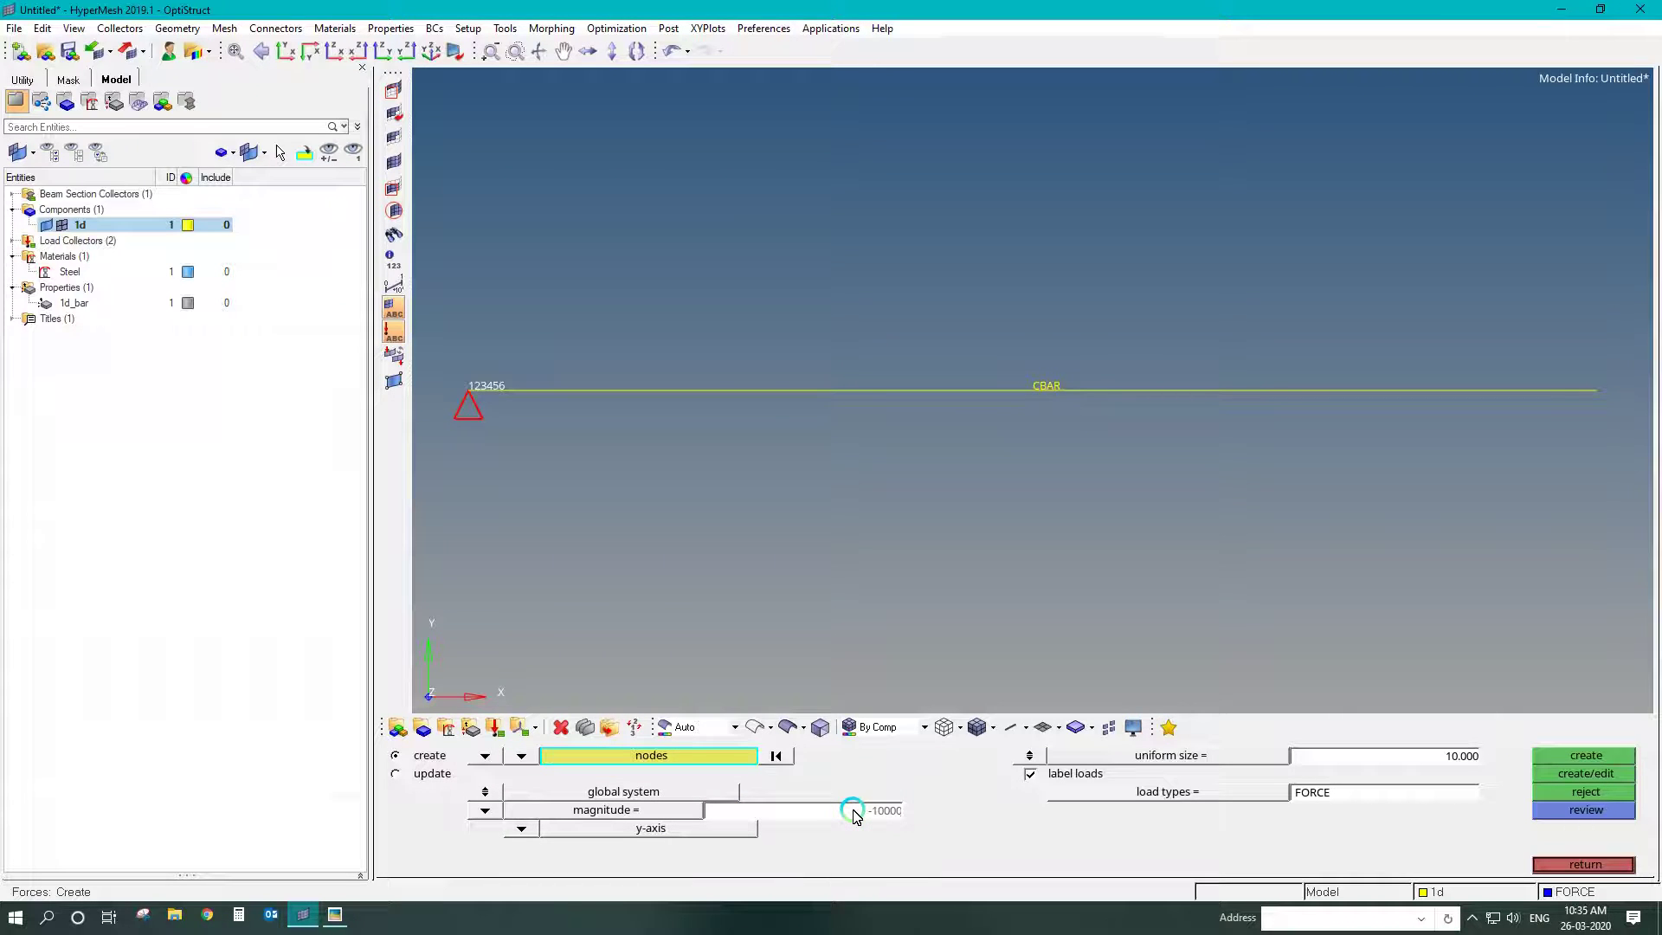
click(1597, 391)
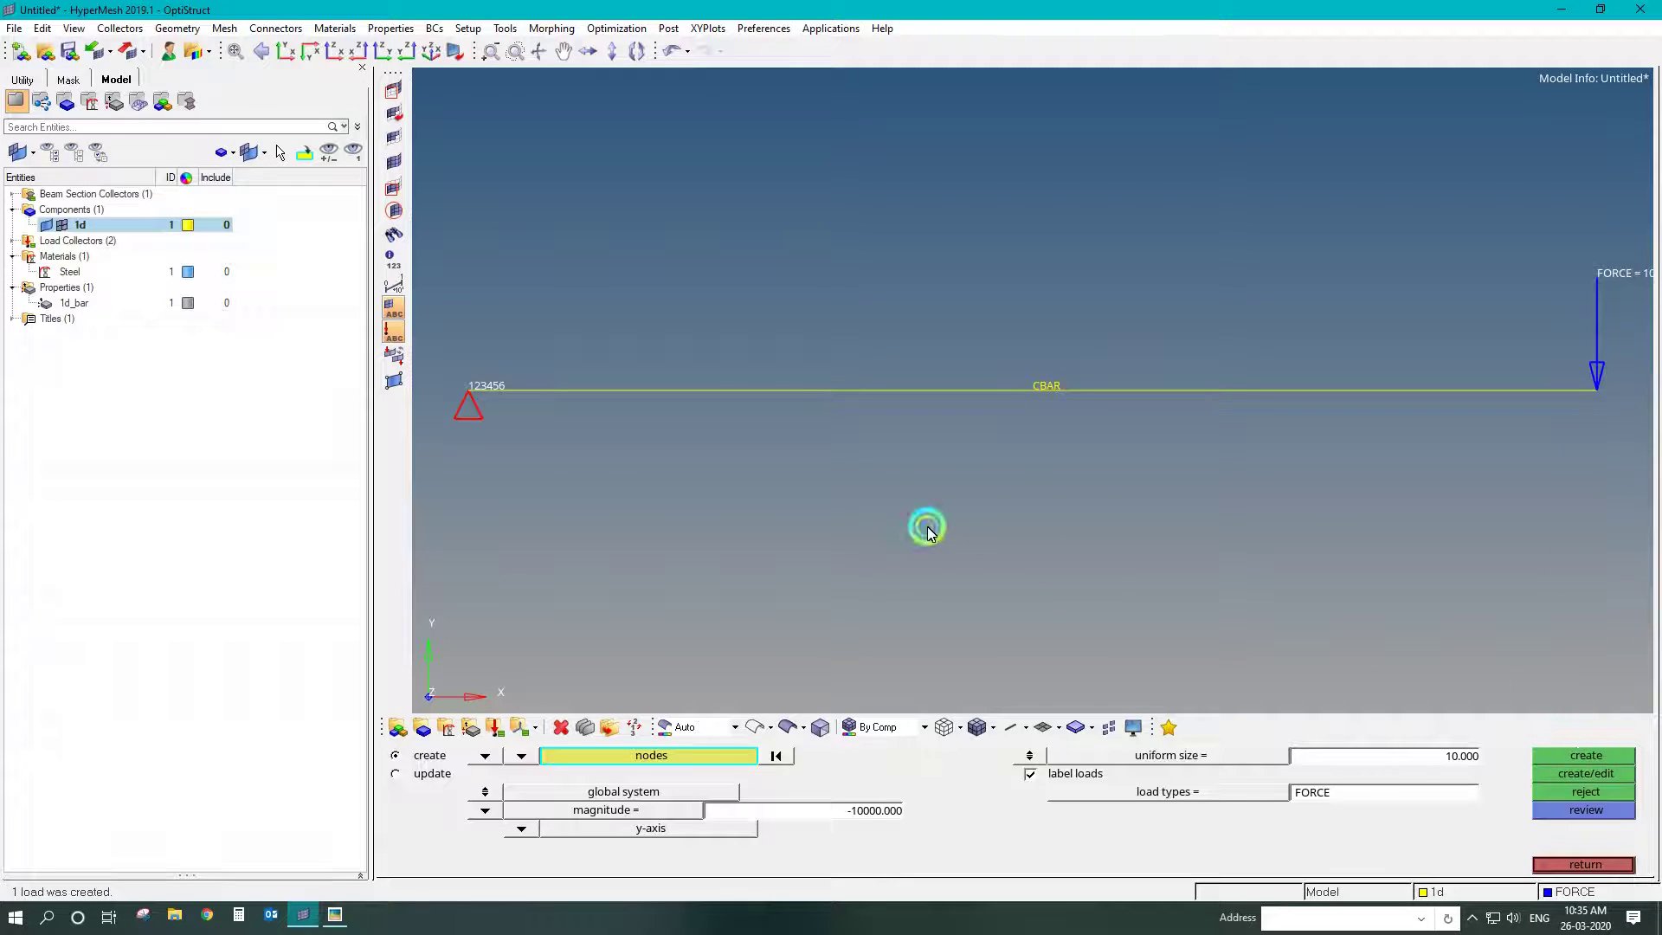
ctrl+scroll(927, 526, down, 3)
ctrl+right_drag(923, 521, 890, 479)
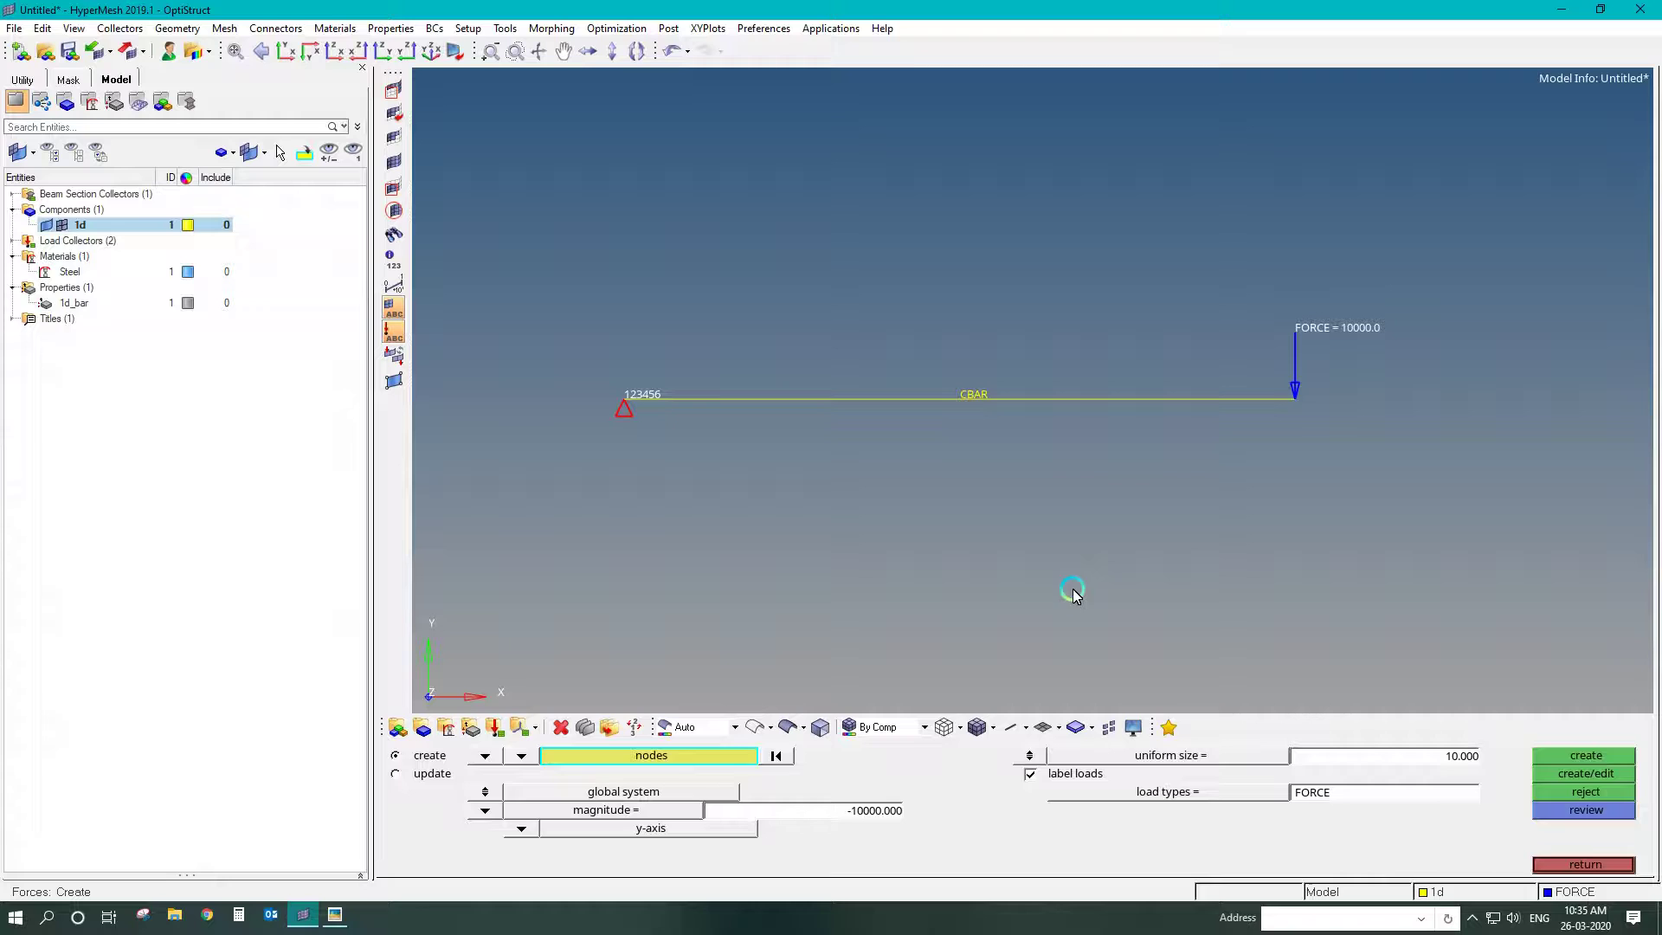
click(1584, 864)
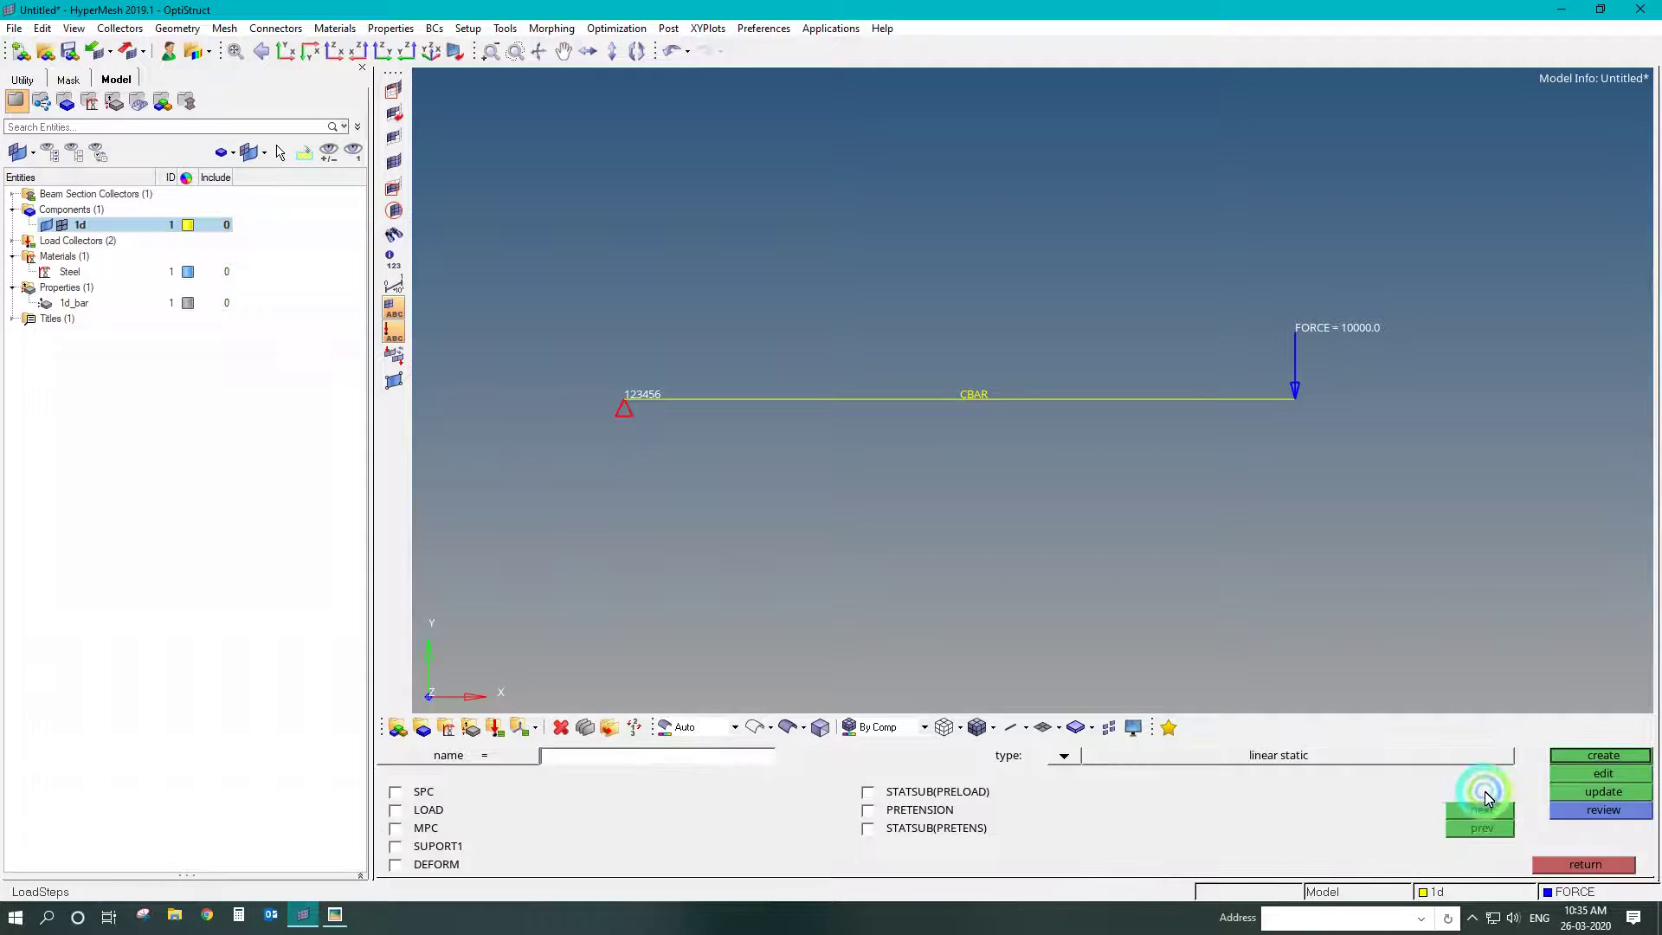
- Create a linear static load step named bending, using load collector 1 as SPC and load collector 2 as LOAD
click(1067, 760)
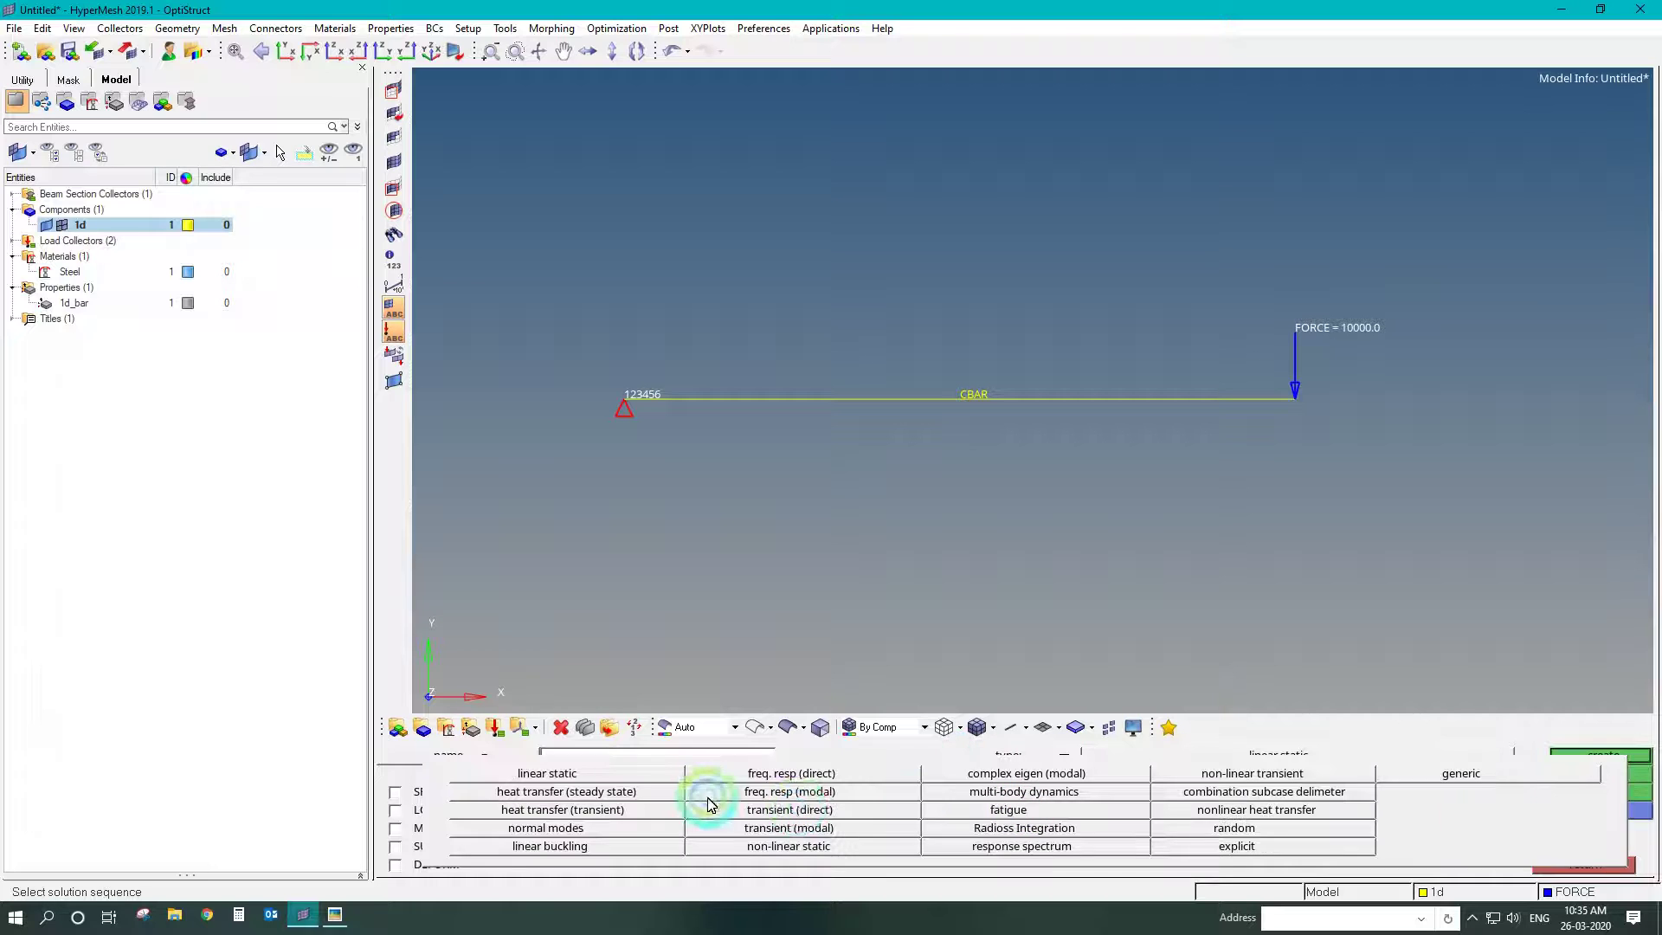
click(576, 759)
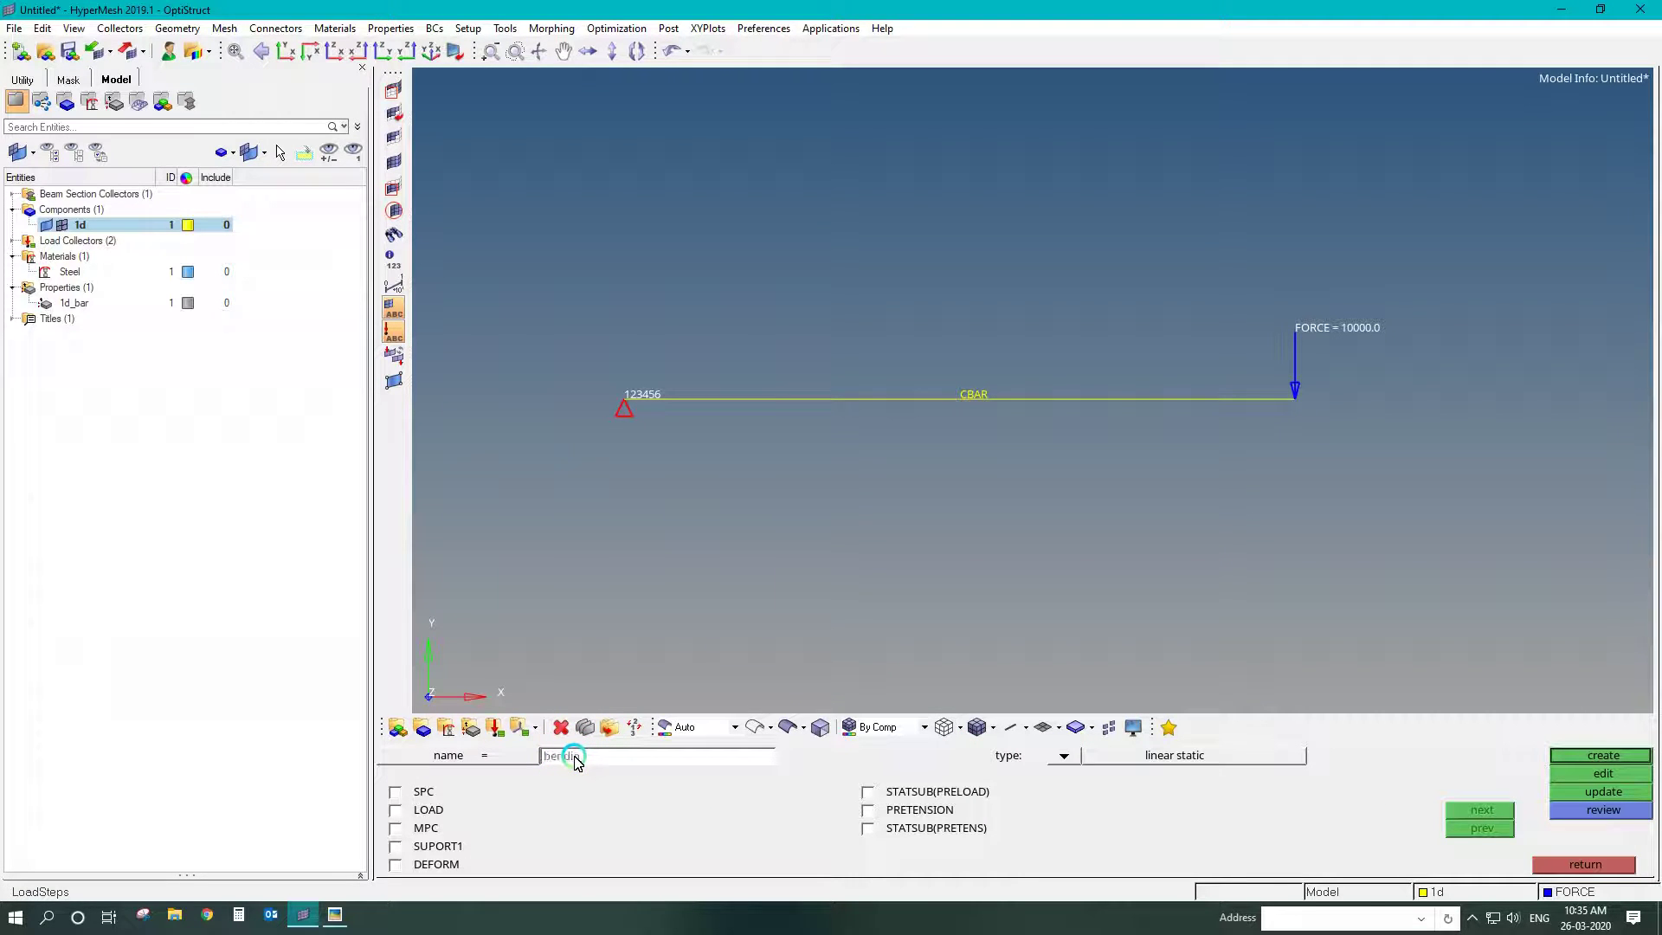
click(407, 791)
click(576, 791)
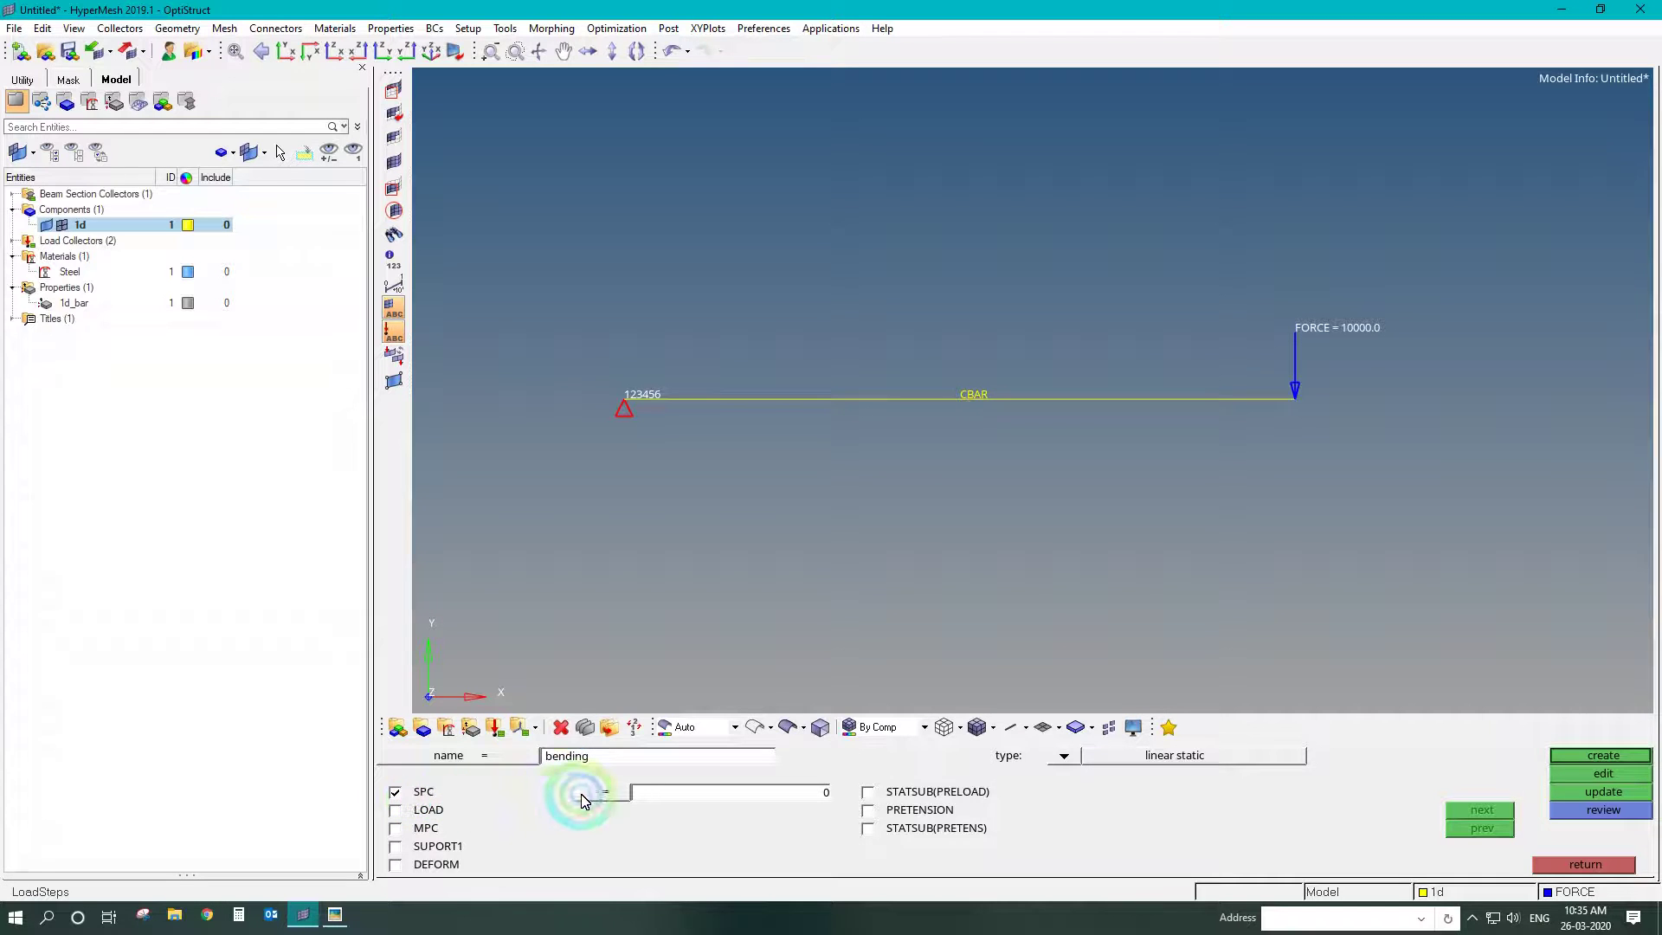
click(433, 770)
click(415, 809)
click(586, 809)
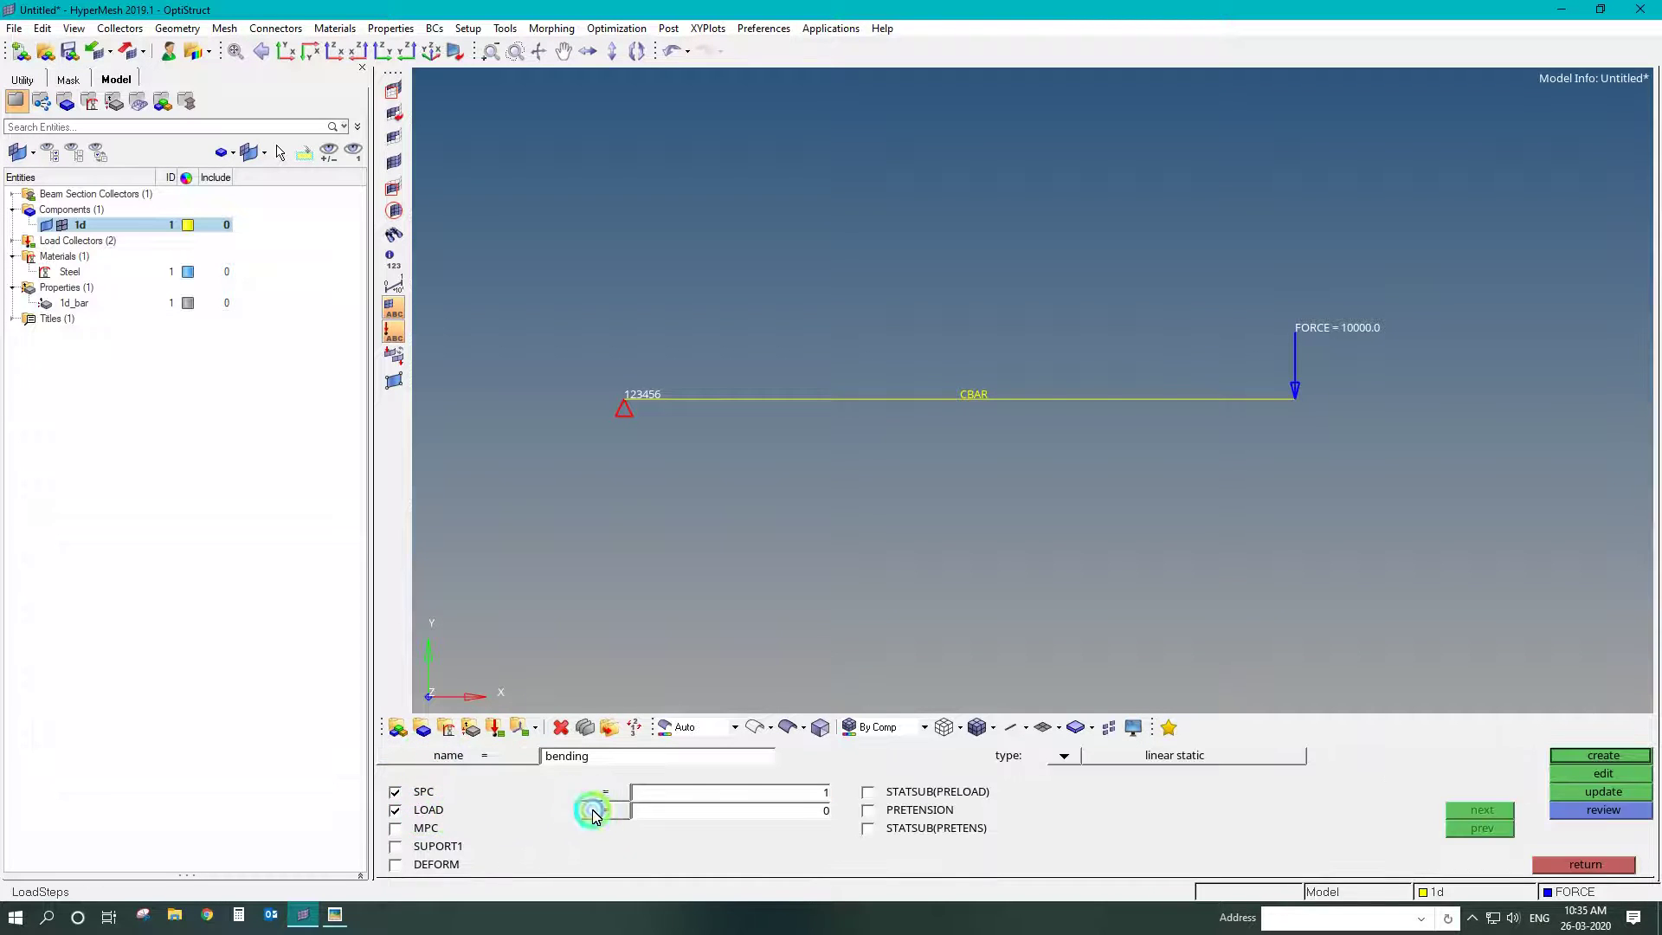
click(444, 771)
click(1601, 755)
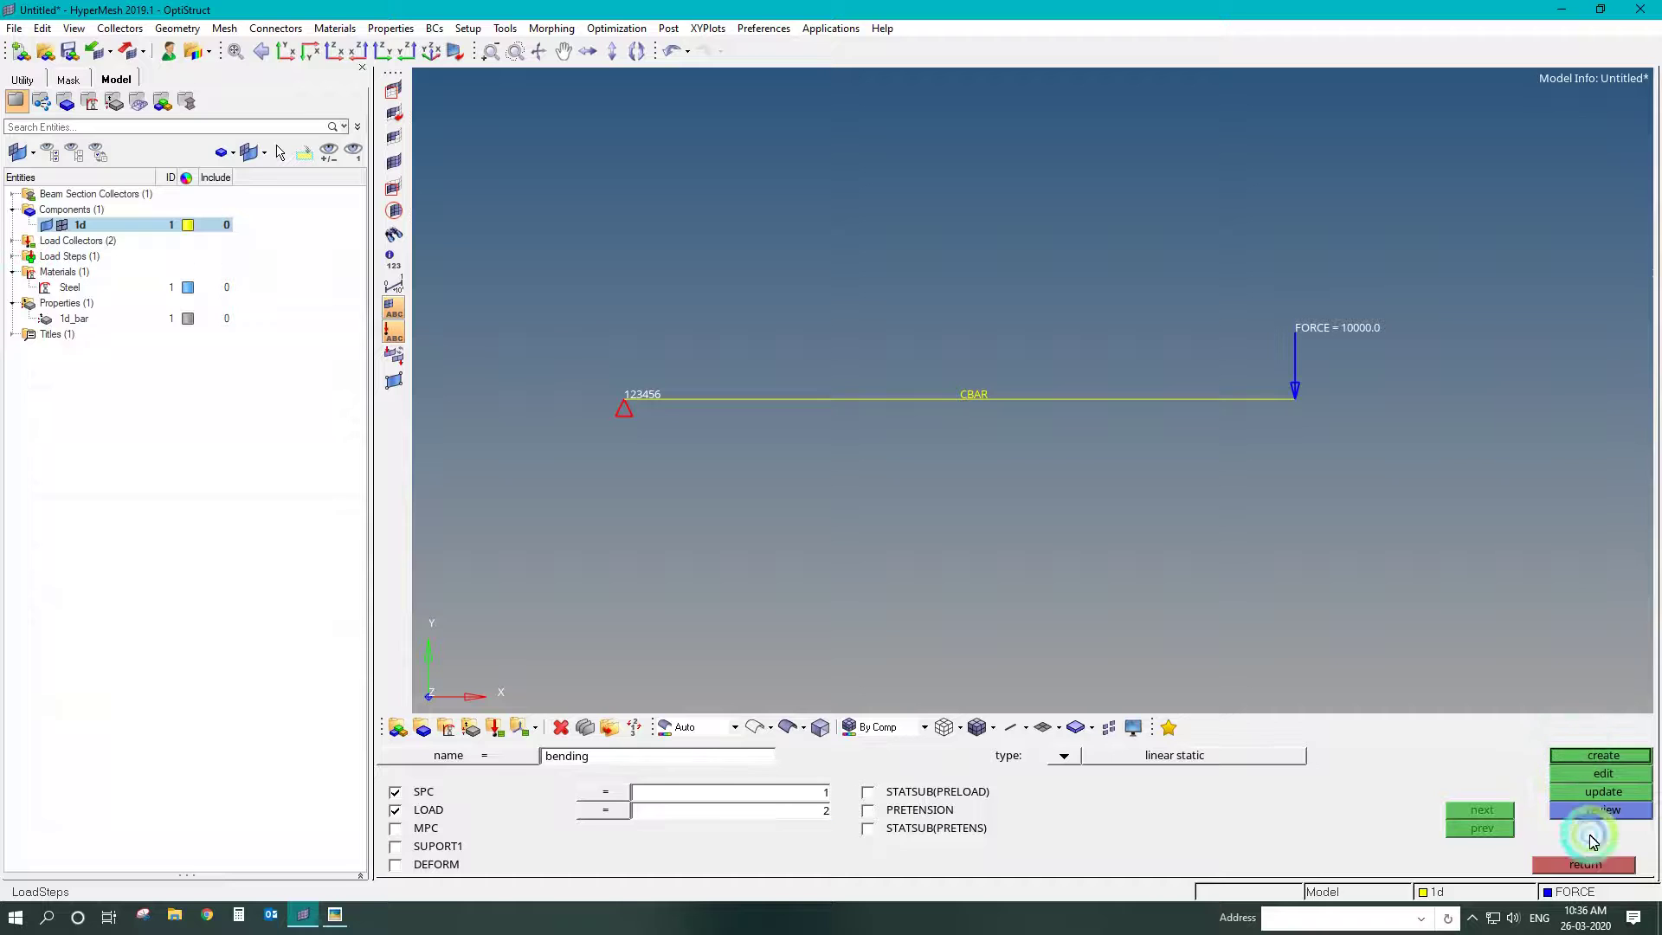
click(1584, 864)
- Start saving the model and browse to the delete folder on the Desktop
click(68, 51)
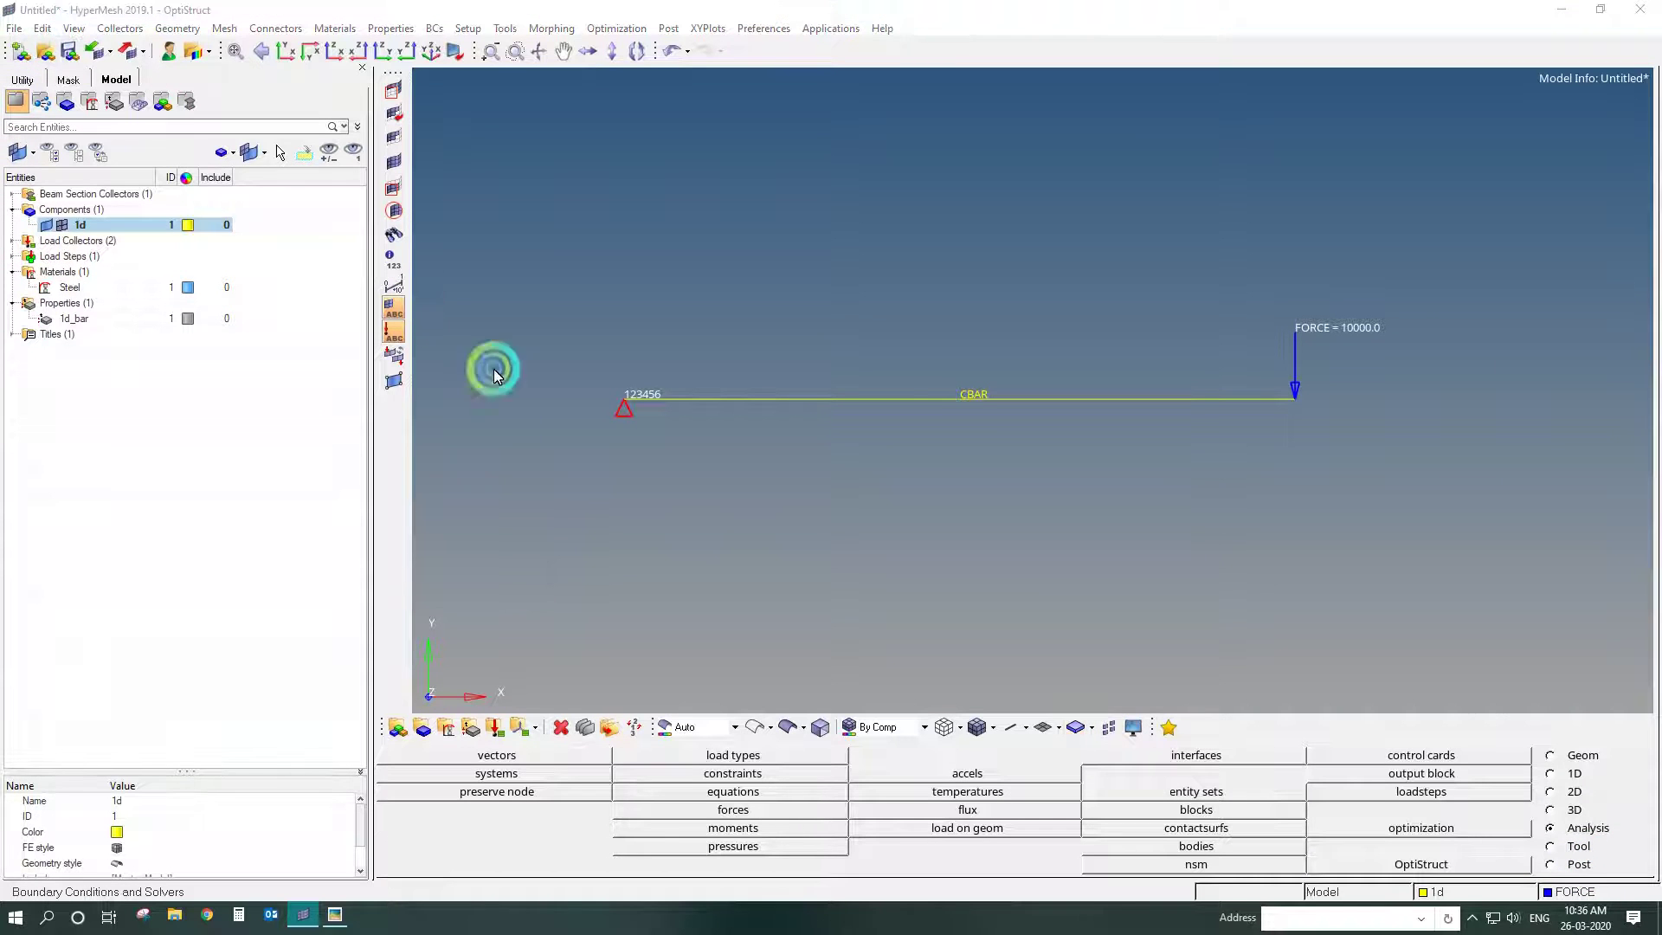
click(514, 419)
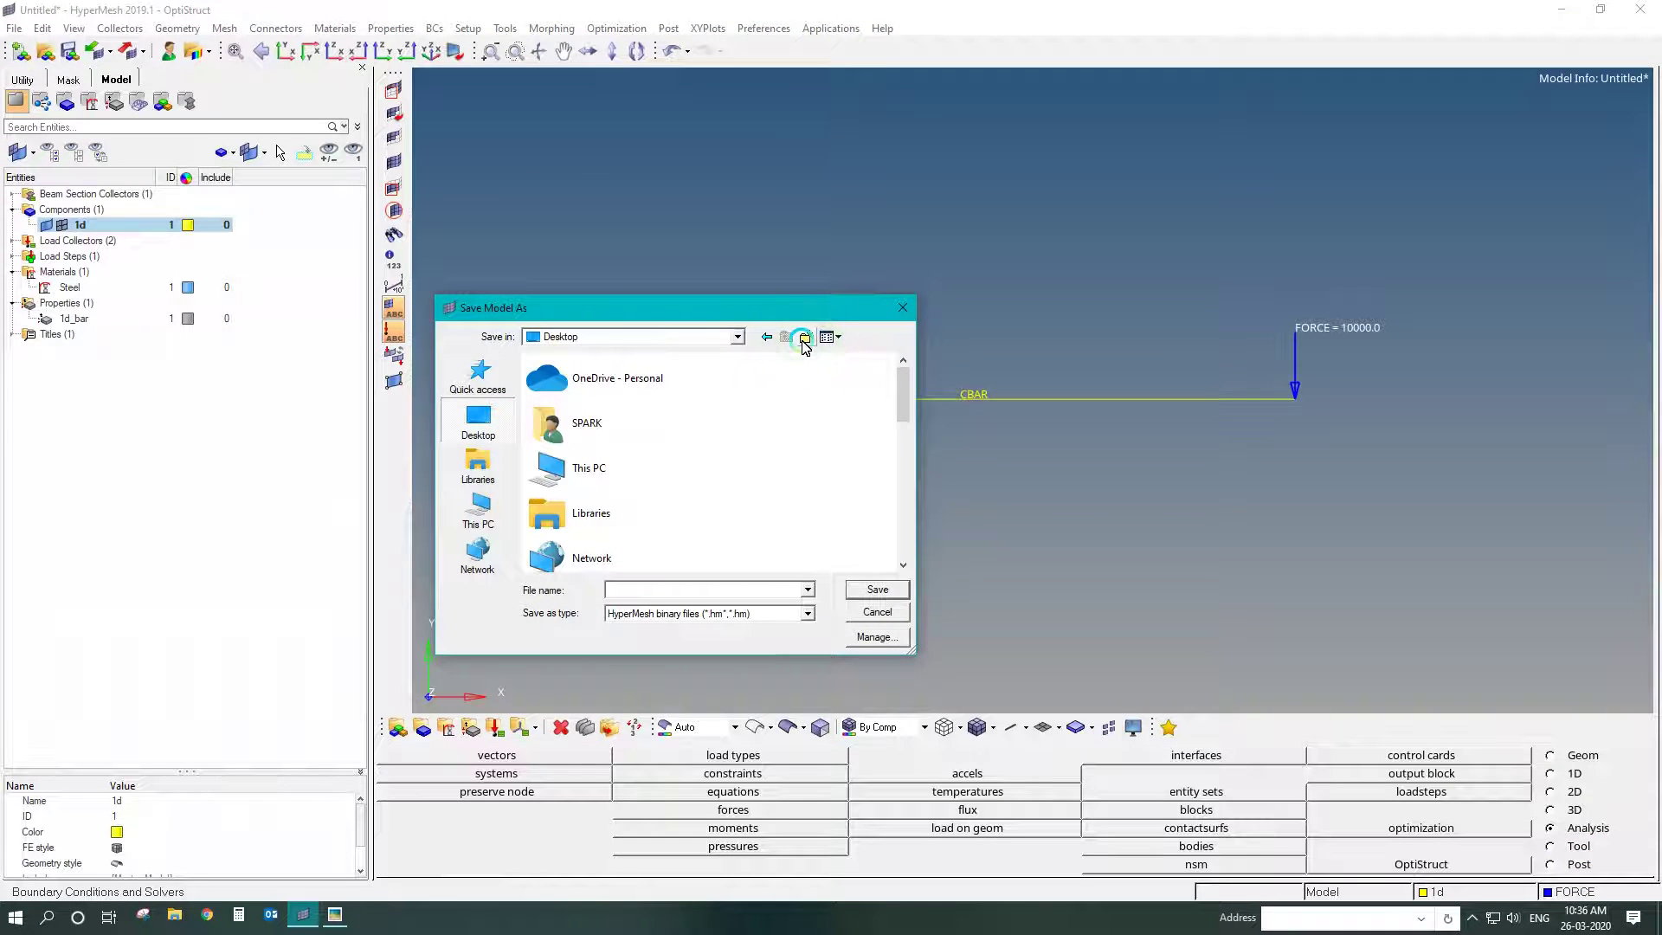
scroll(660, 454, down, 5)
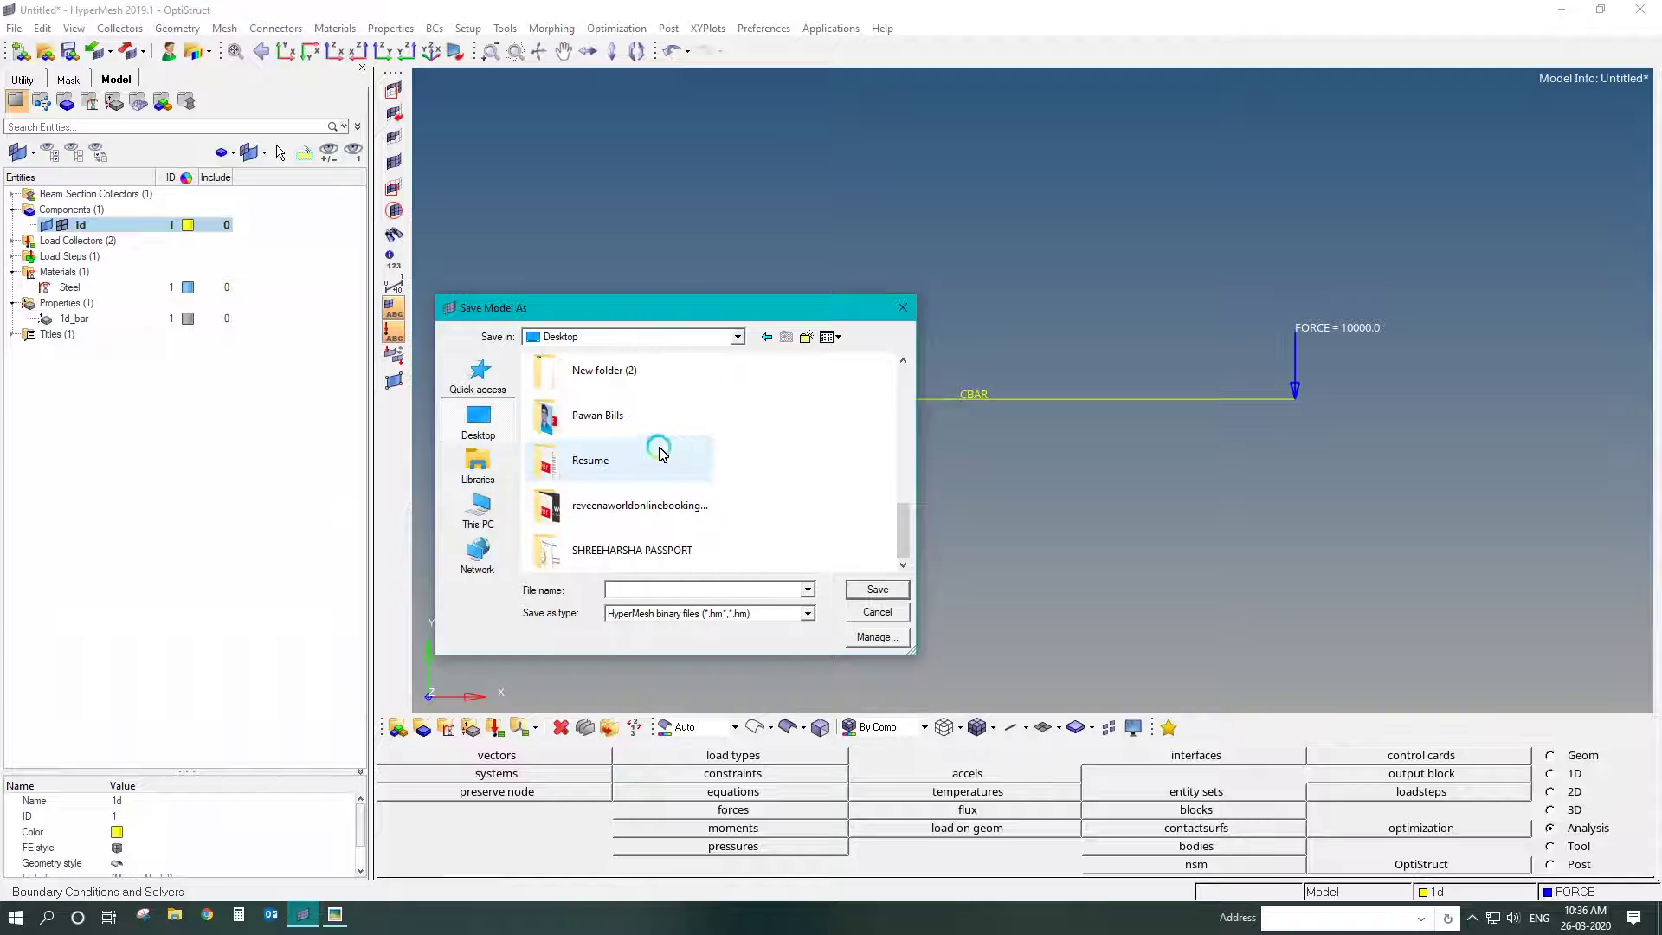
scroll(624, 435, up, 2)
double_click(592, 430)
click(594, 430)
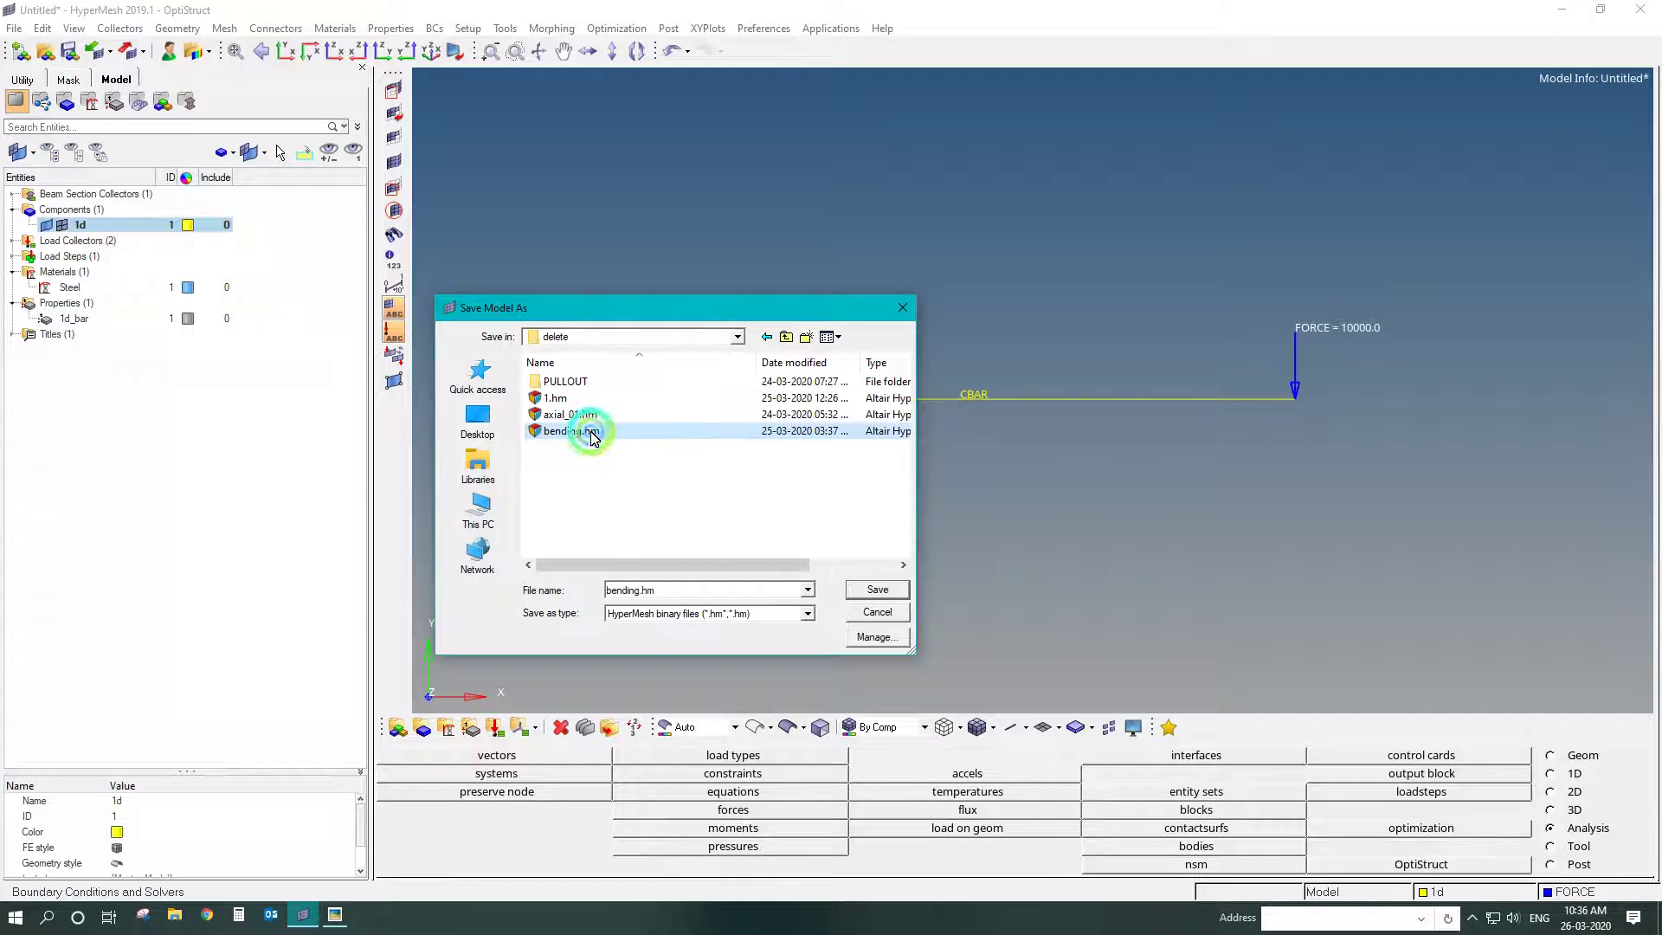
click(601, 504)
click(669, 588)
double_click(669, 588)
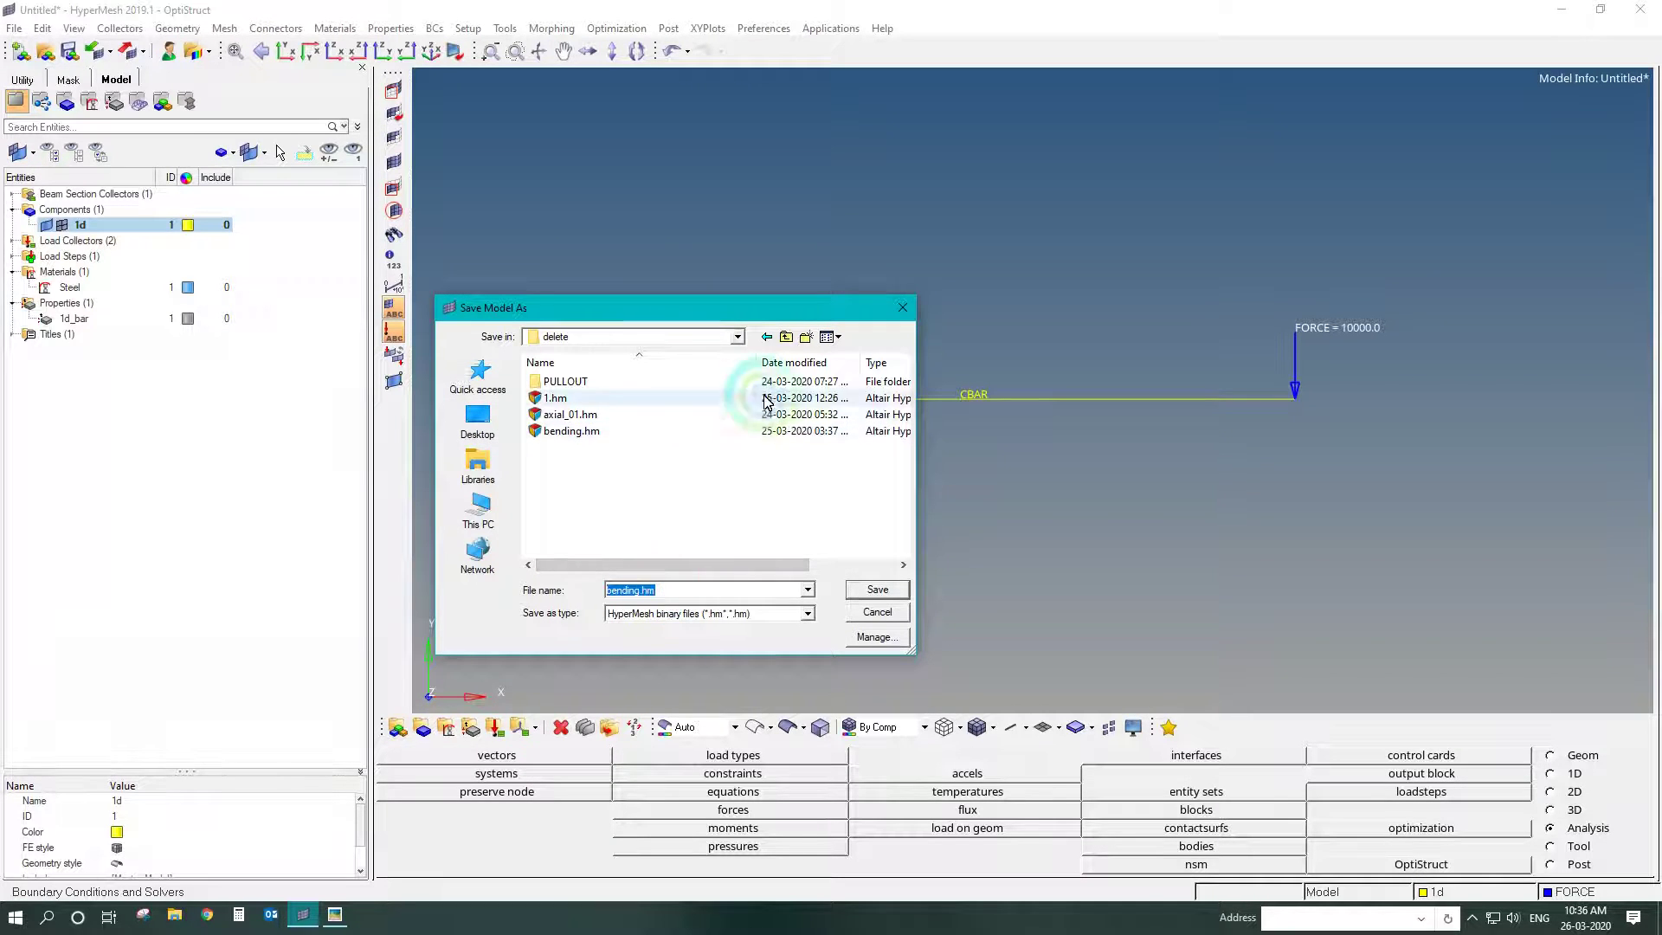
click(796, 340)
click(629, 482)
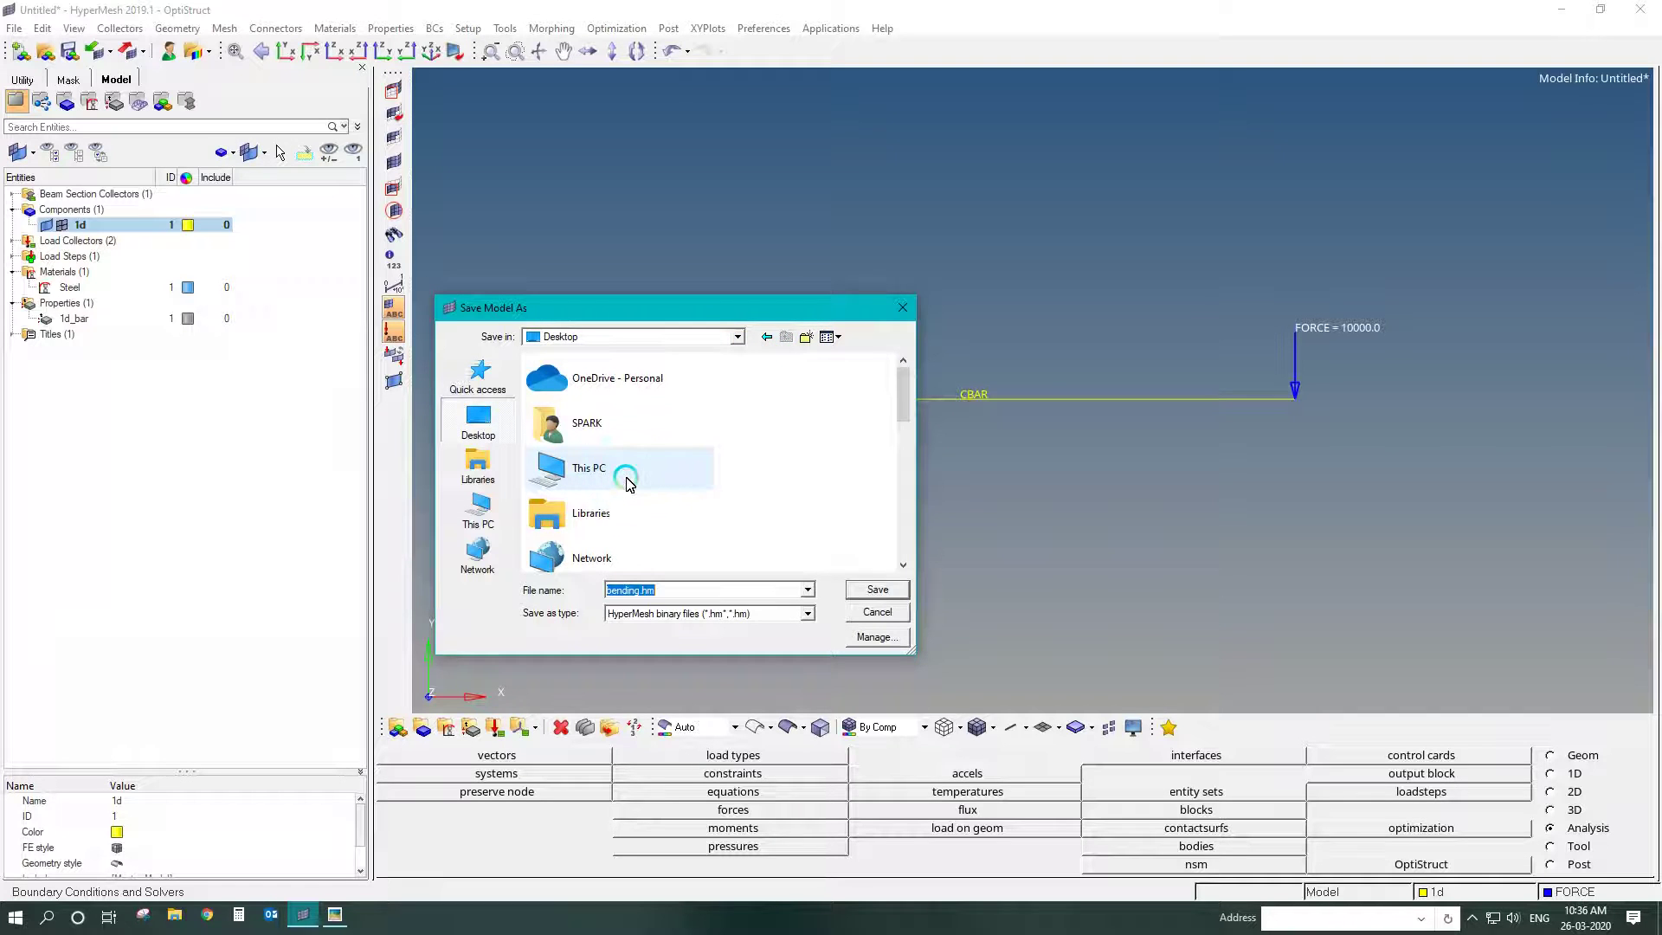
text(de)
click(638, 600)
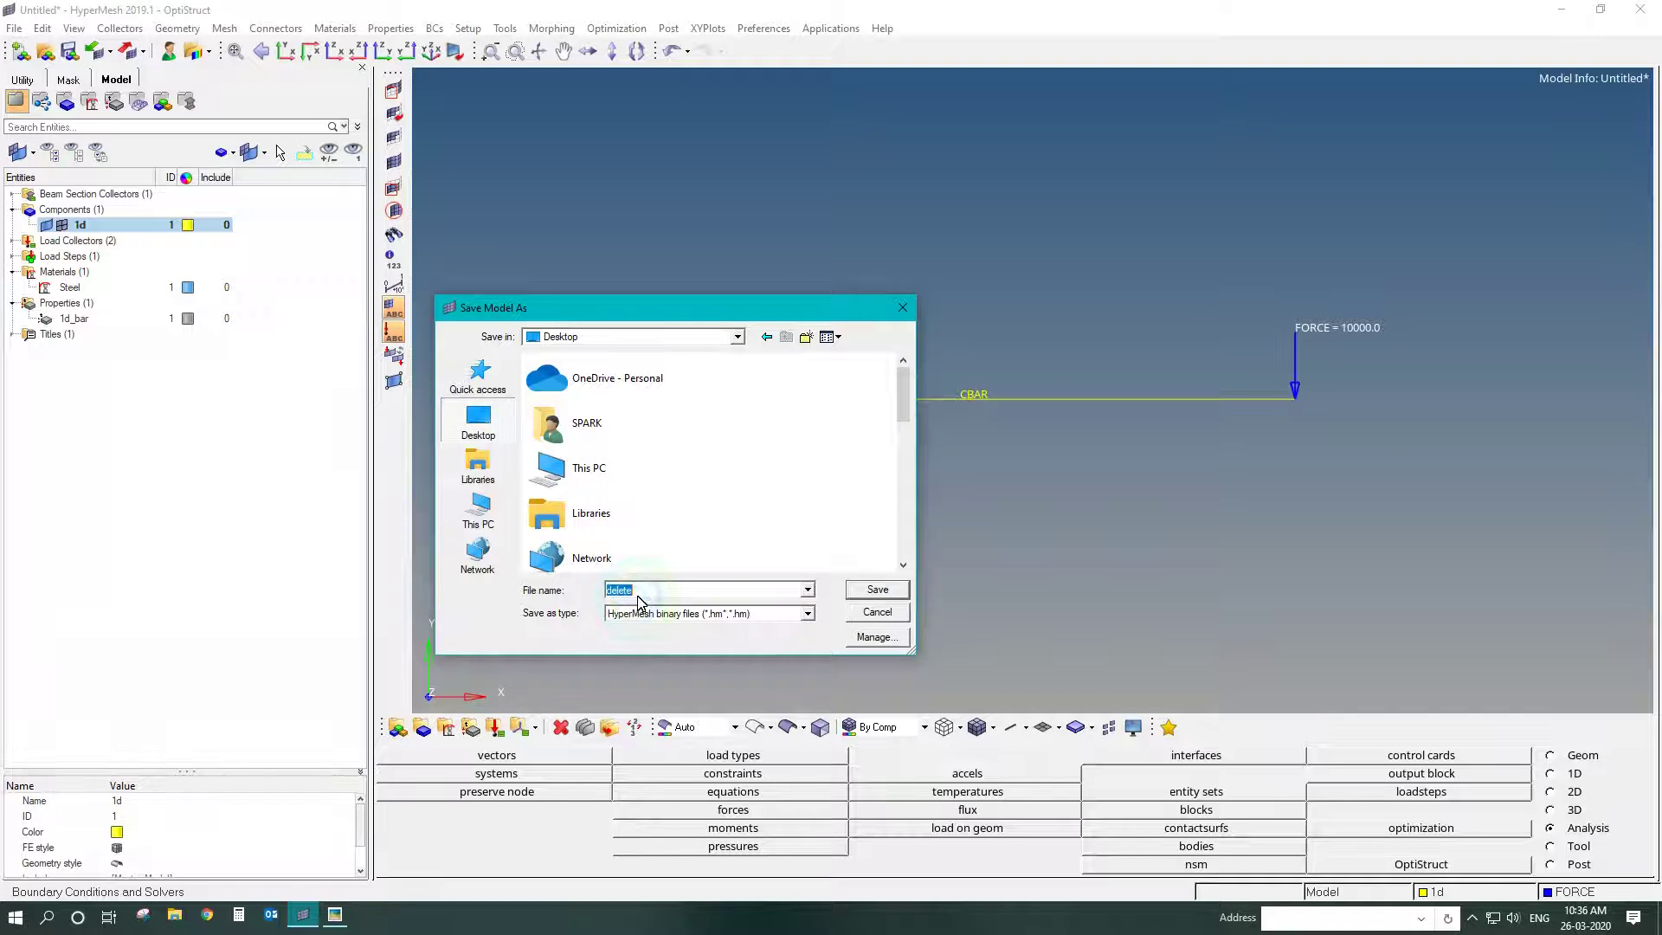
key(Return)
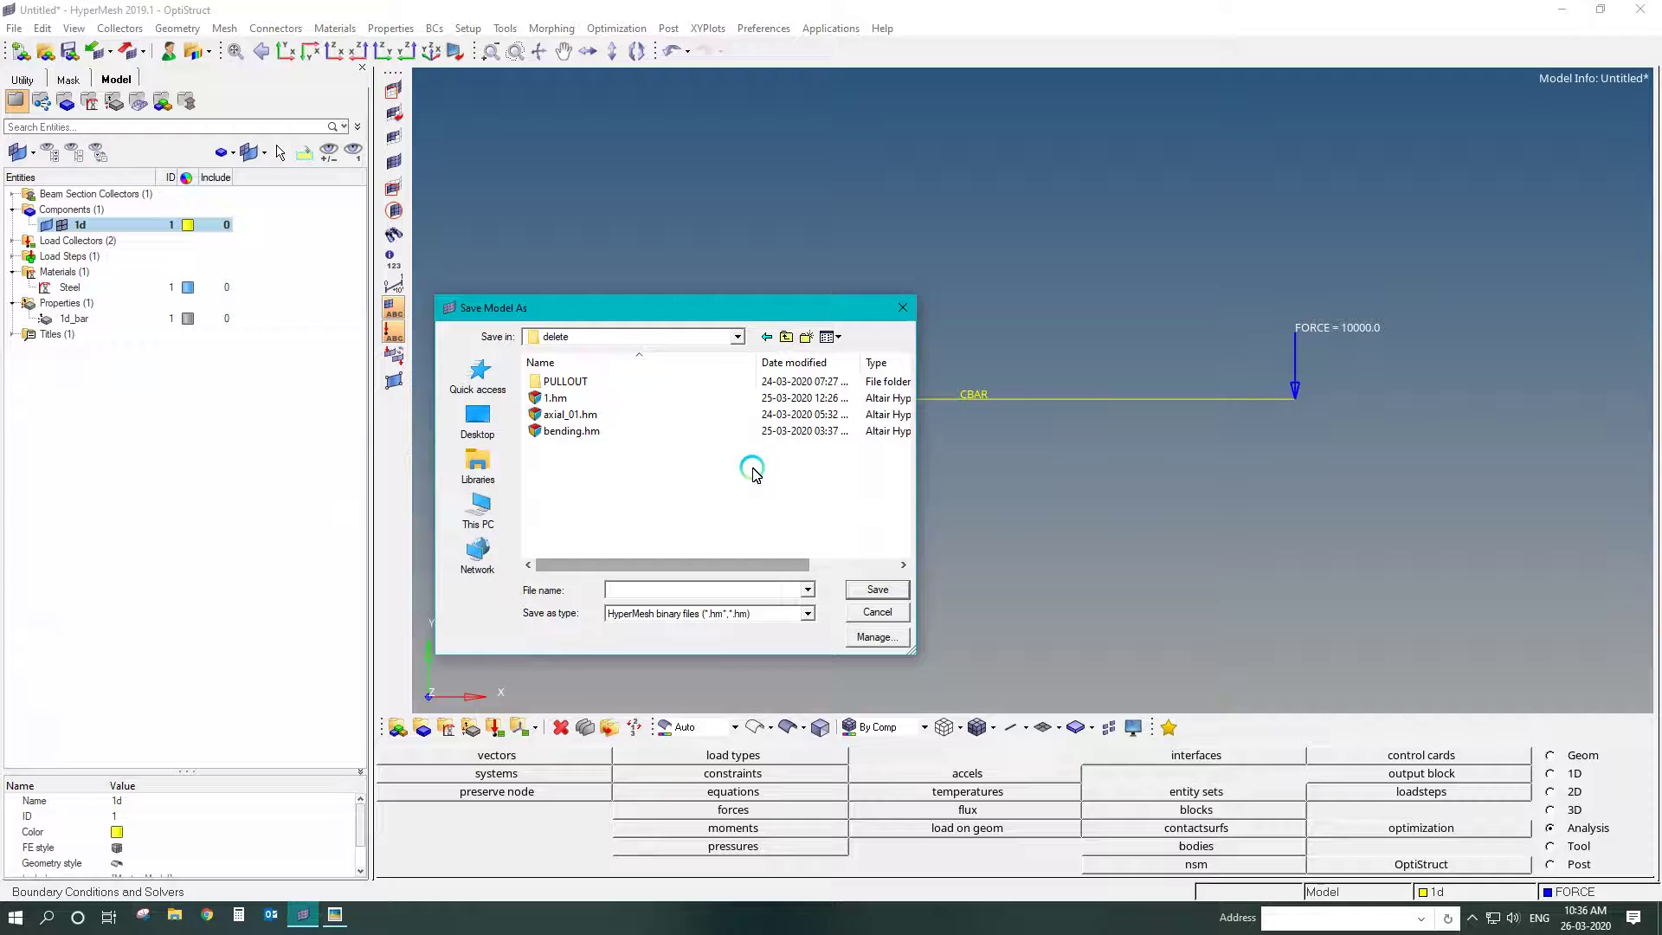
- Create a folder named be inside the delete folder and save the model there as 1.hm
click(805, 336)
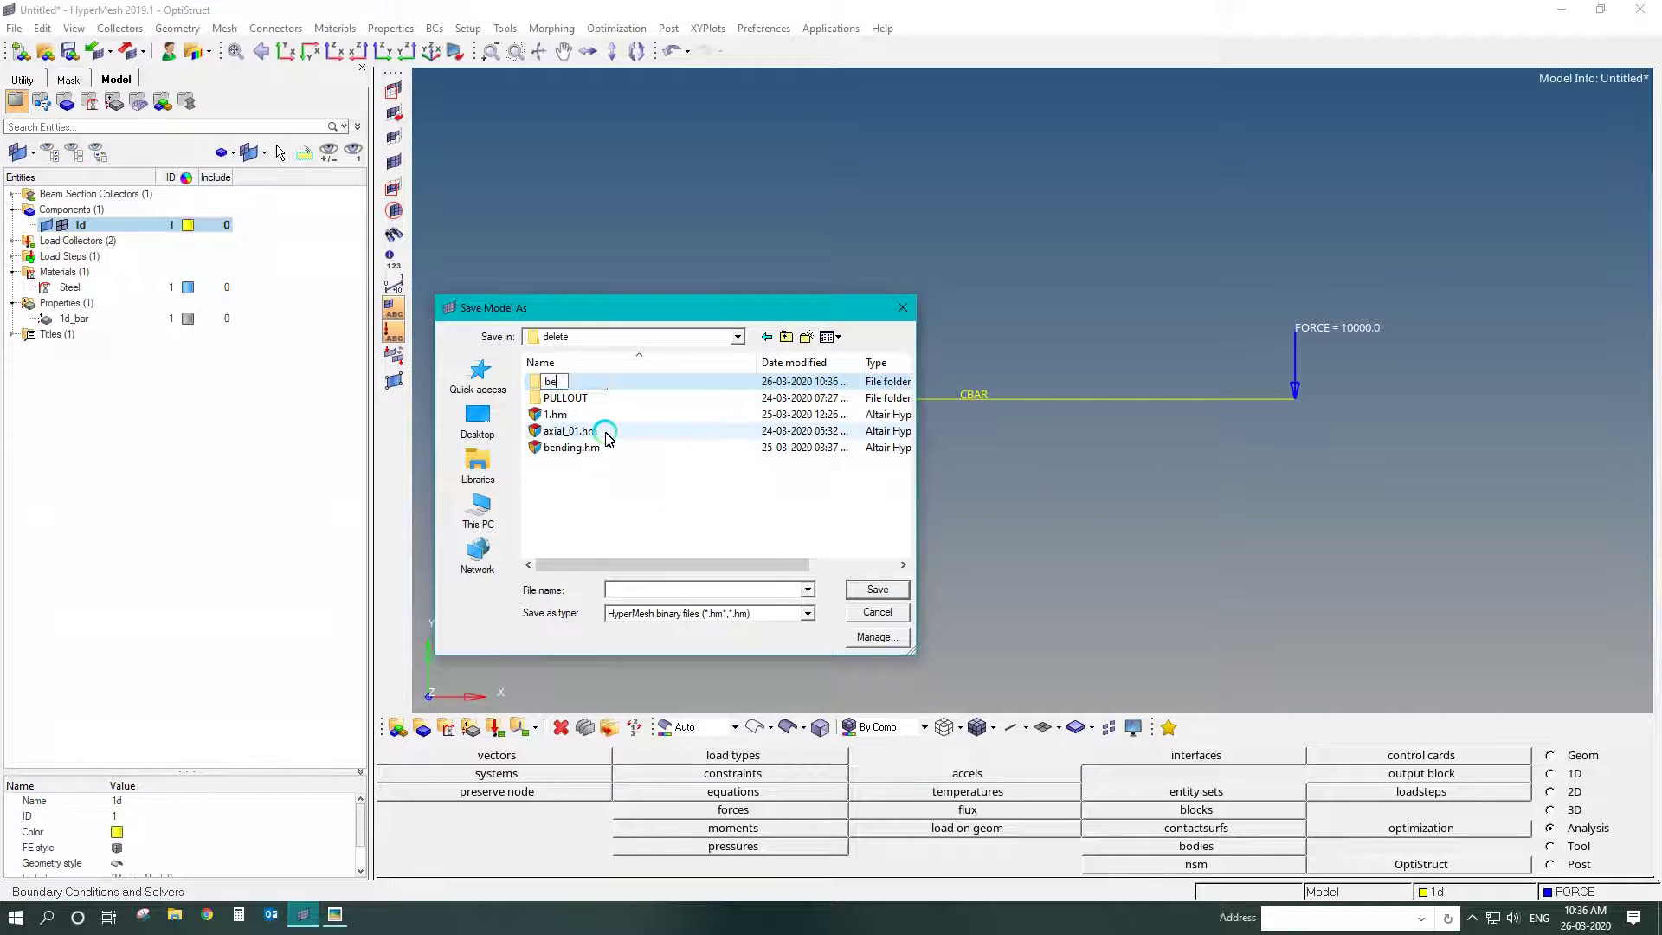
double_click(596, 381)
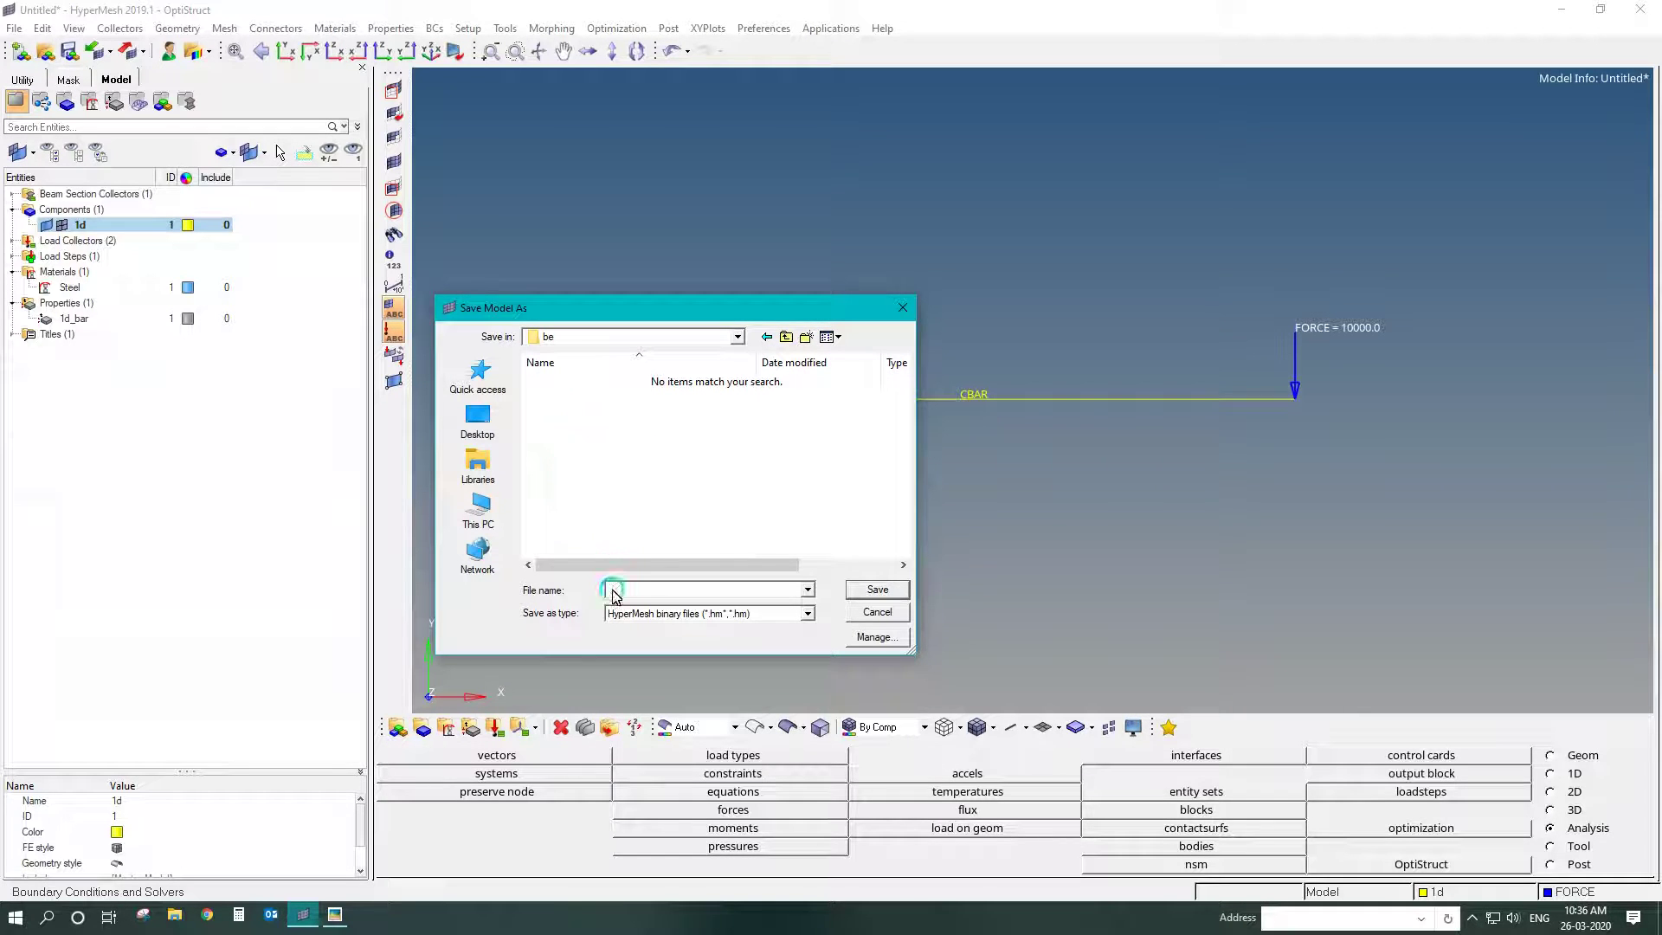
text(1)
key(Return)
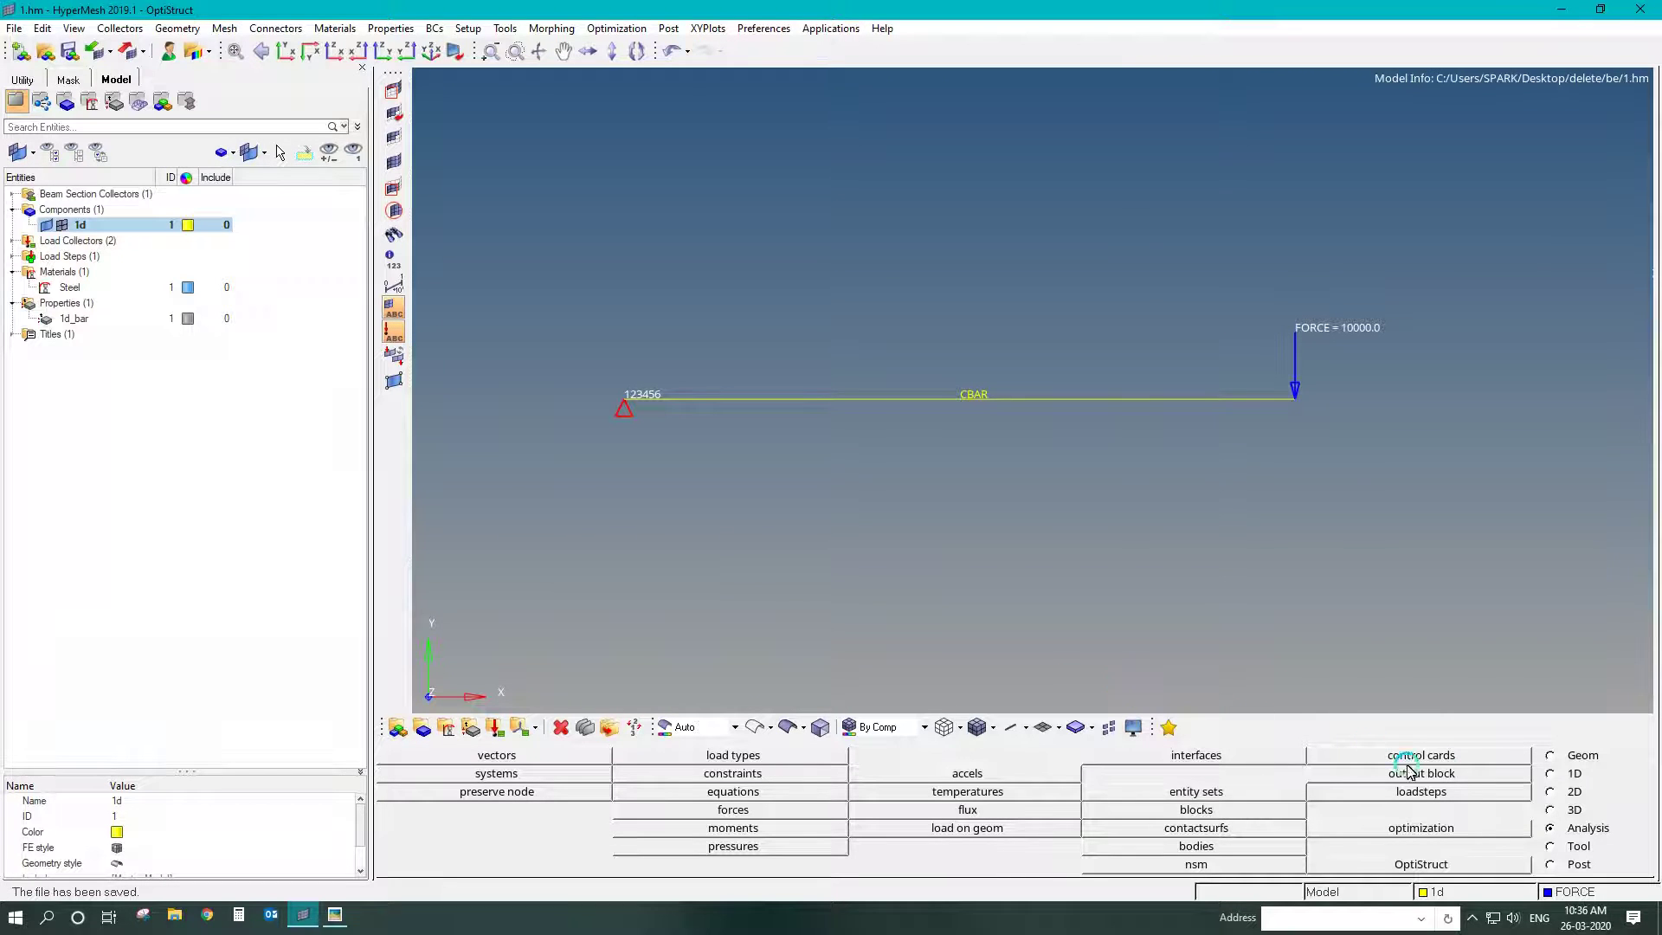
- Run the OptiStruct solver on 1.fem with export options set to all and run options set to analysis
click(1474, 857)
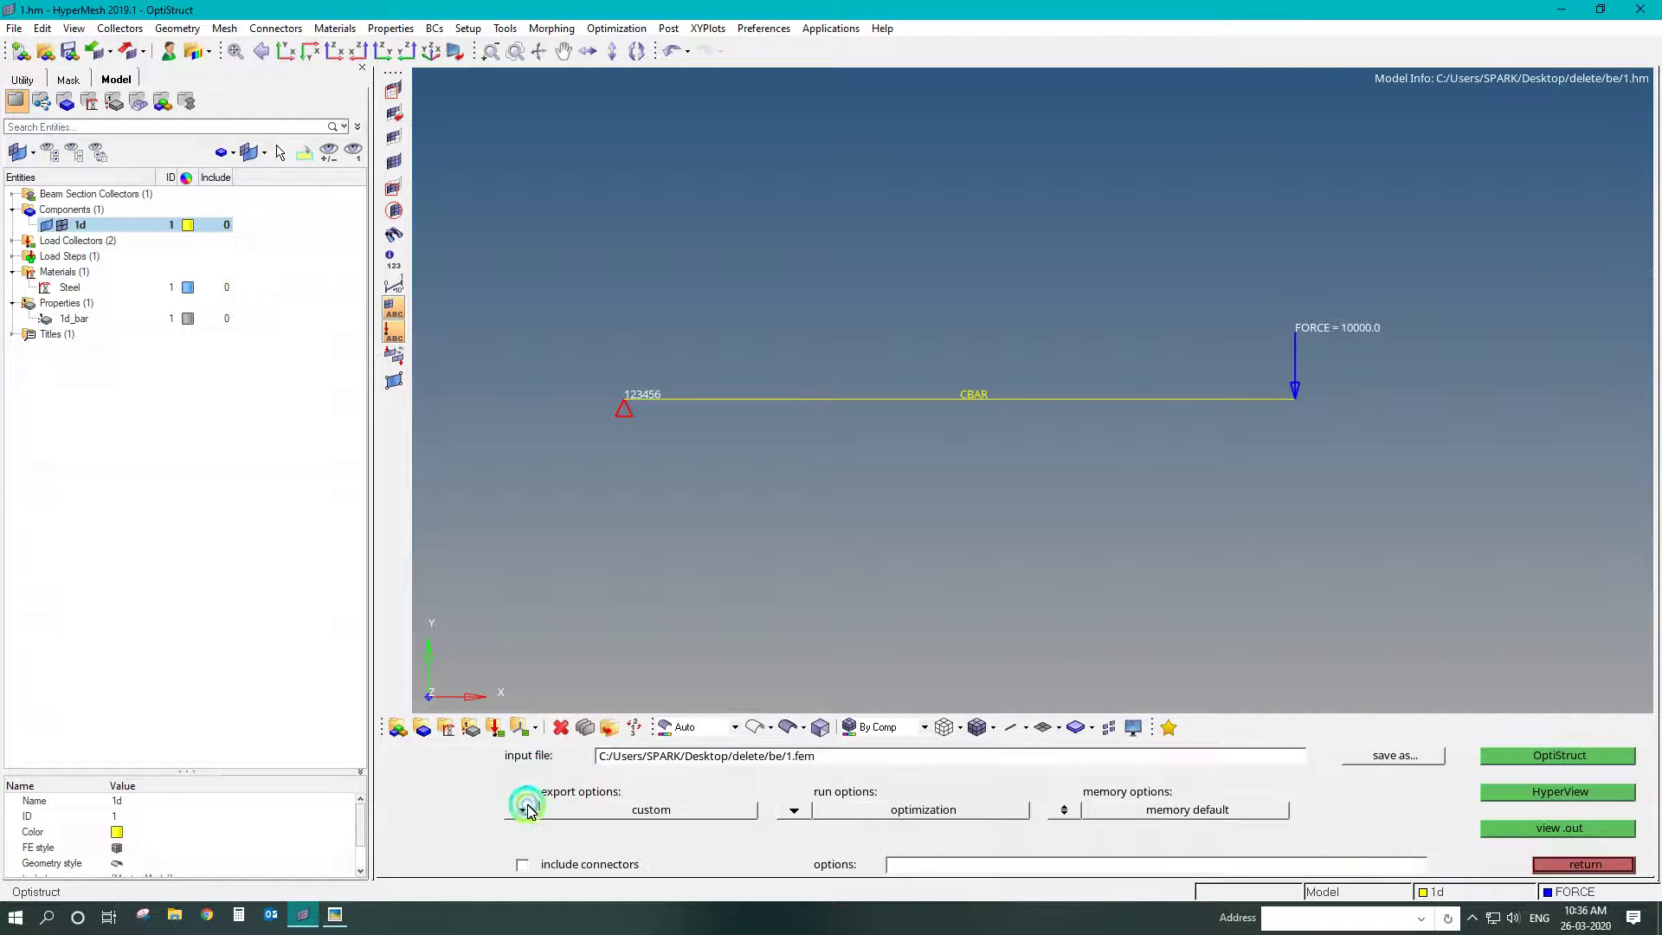
click(520, 810)
click(521, 809)
click(791, 811)
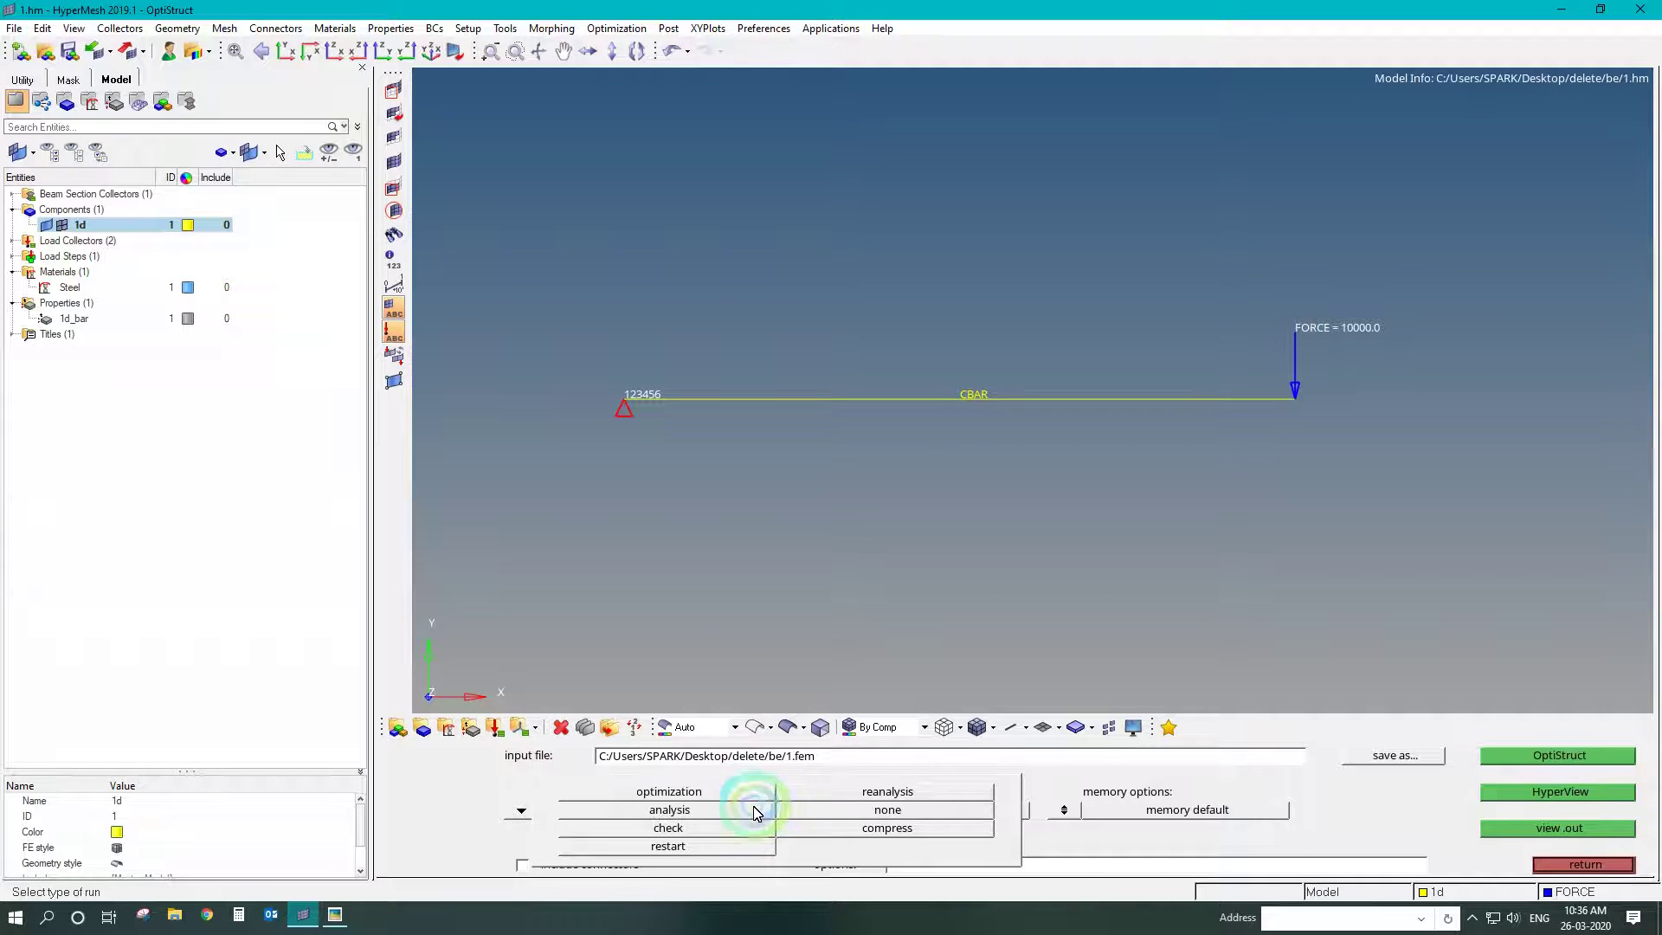
click(751, 809)
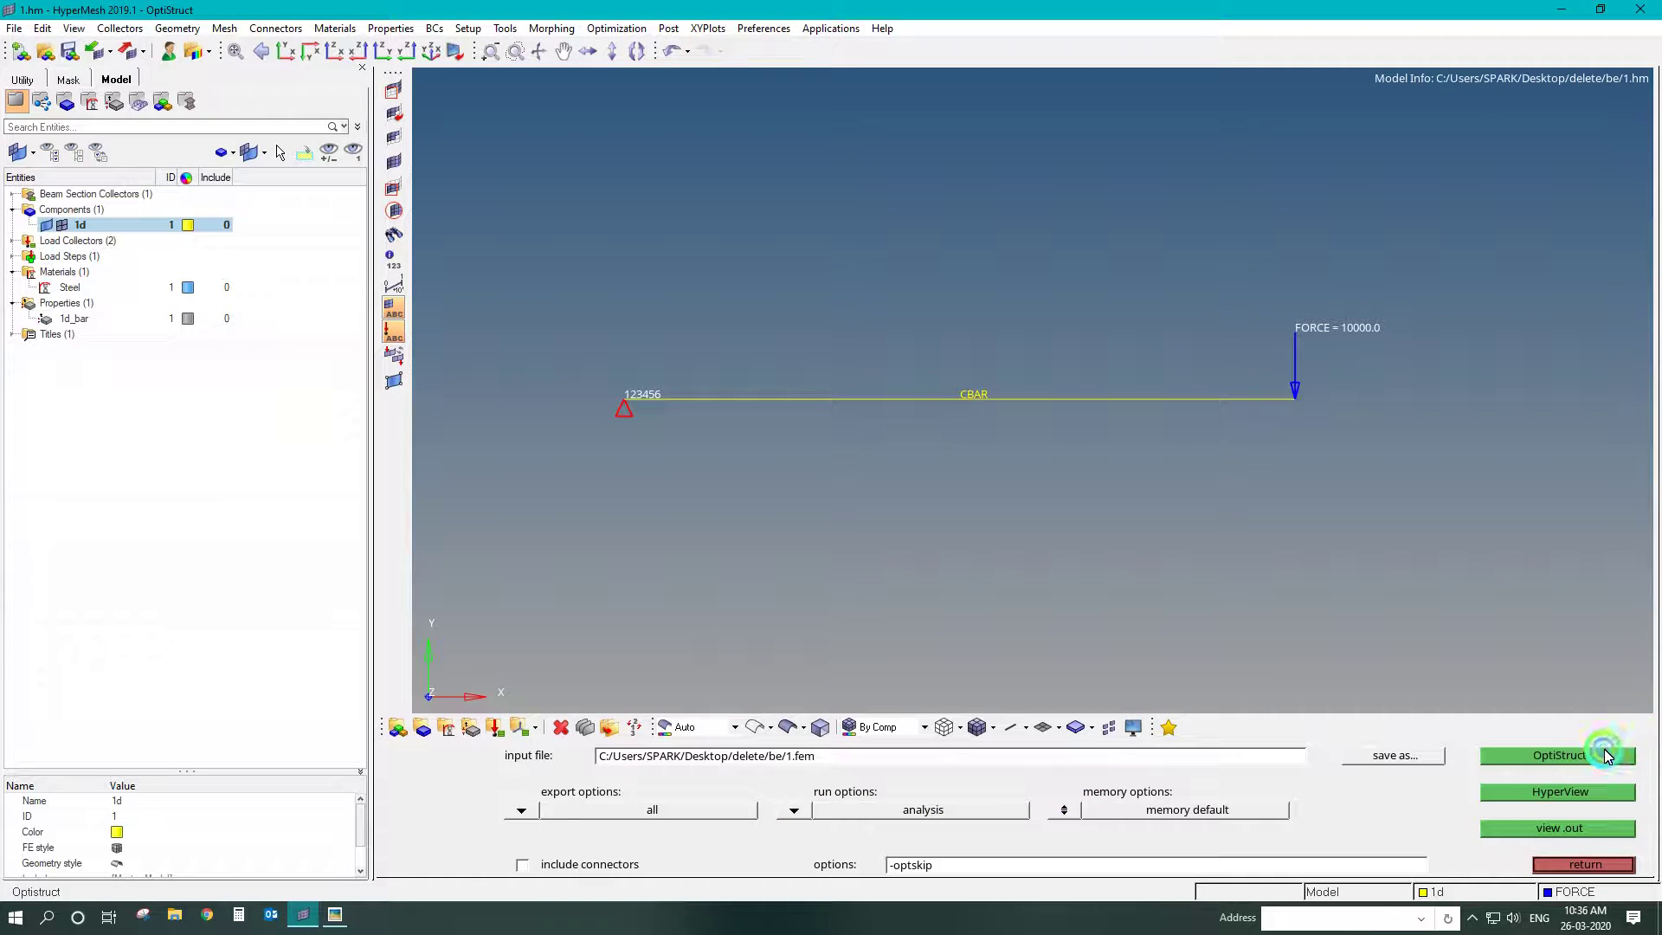
click(1603, 755)
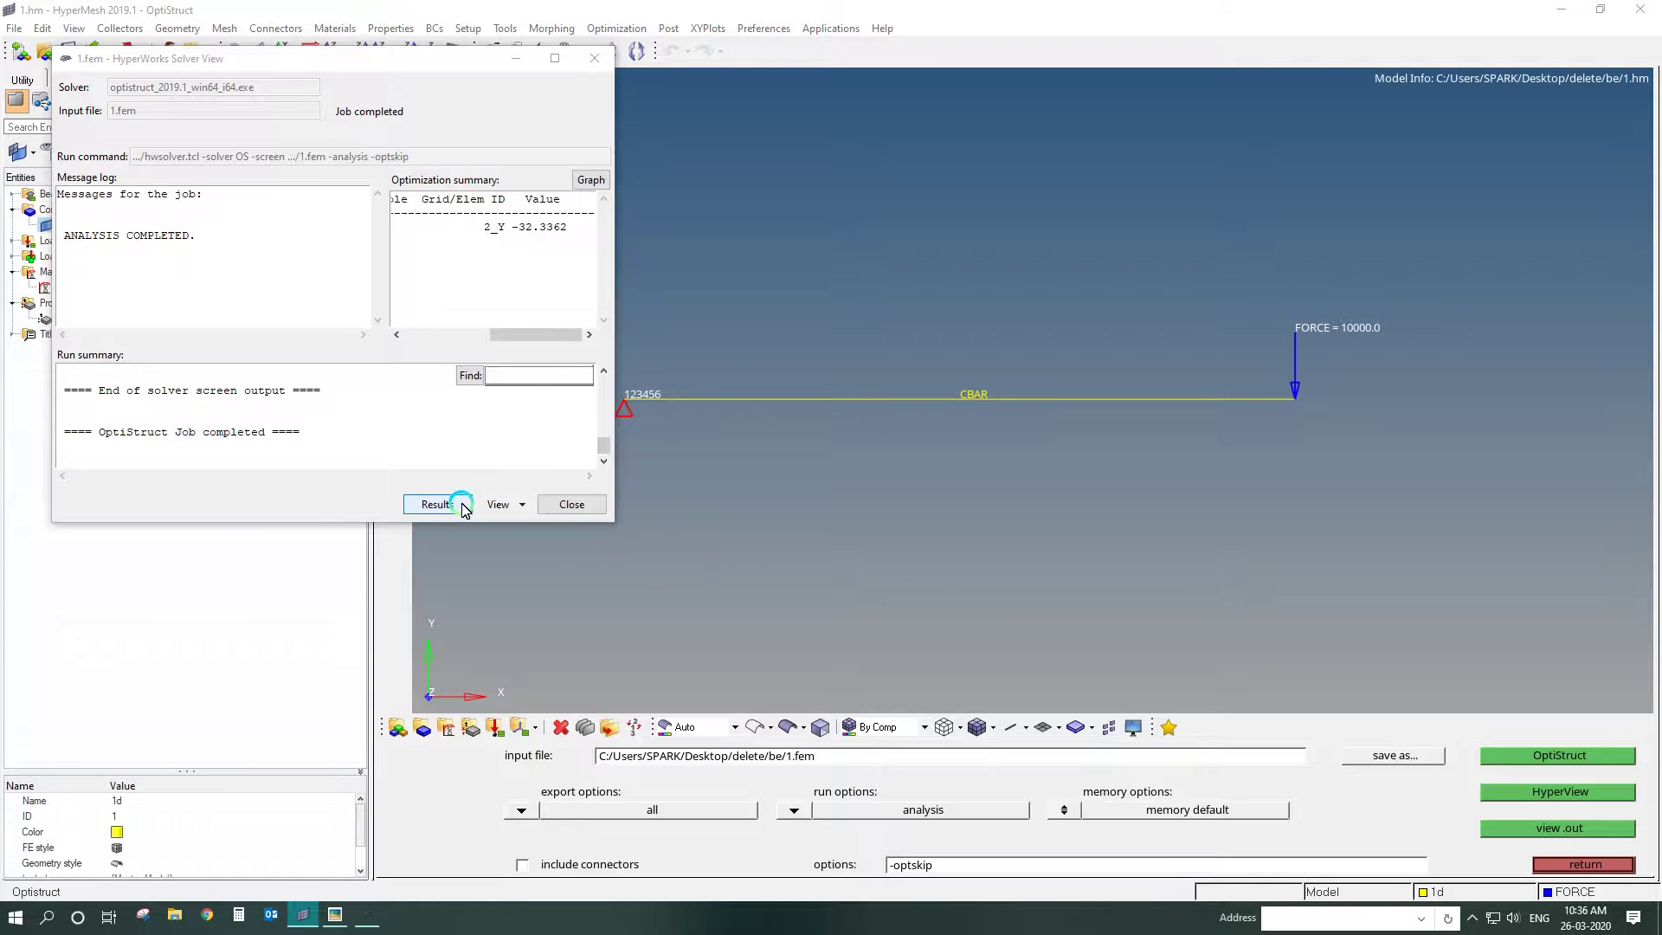
- Launch the results of the completed job and open its solver output file in a maximized window
click(435, 504)
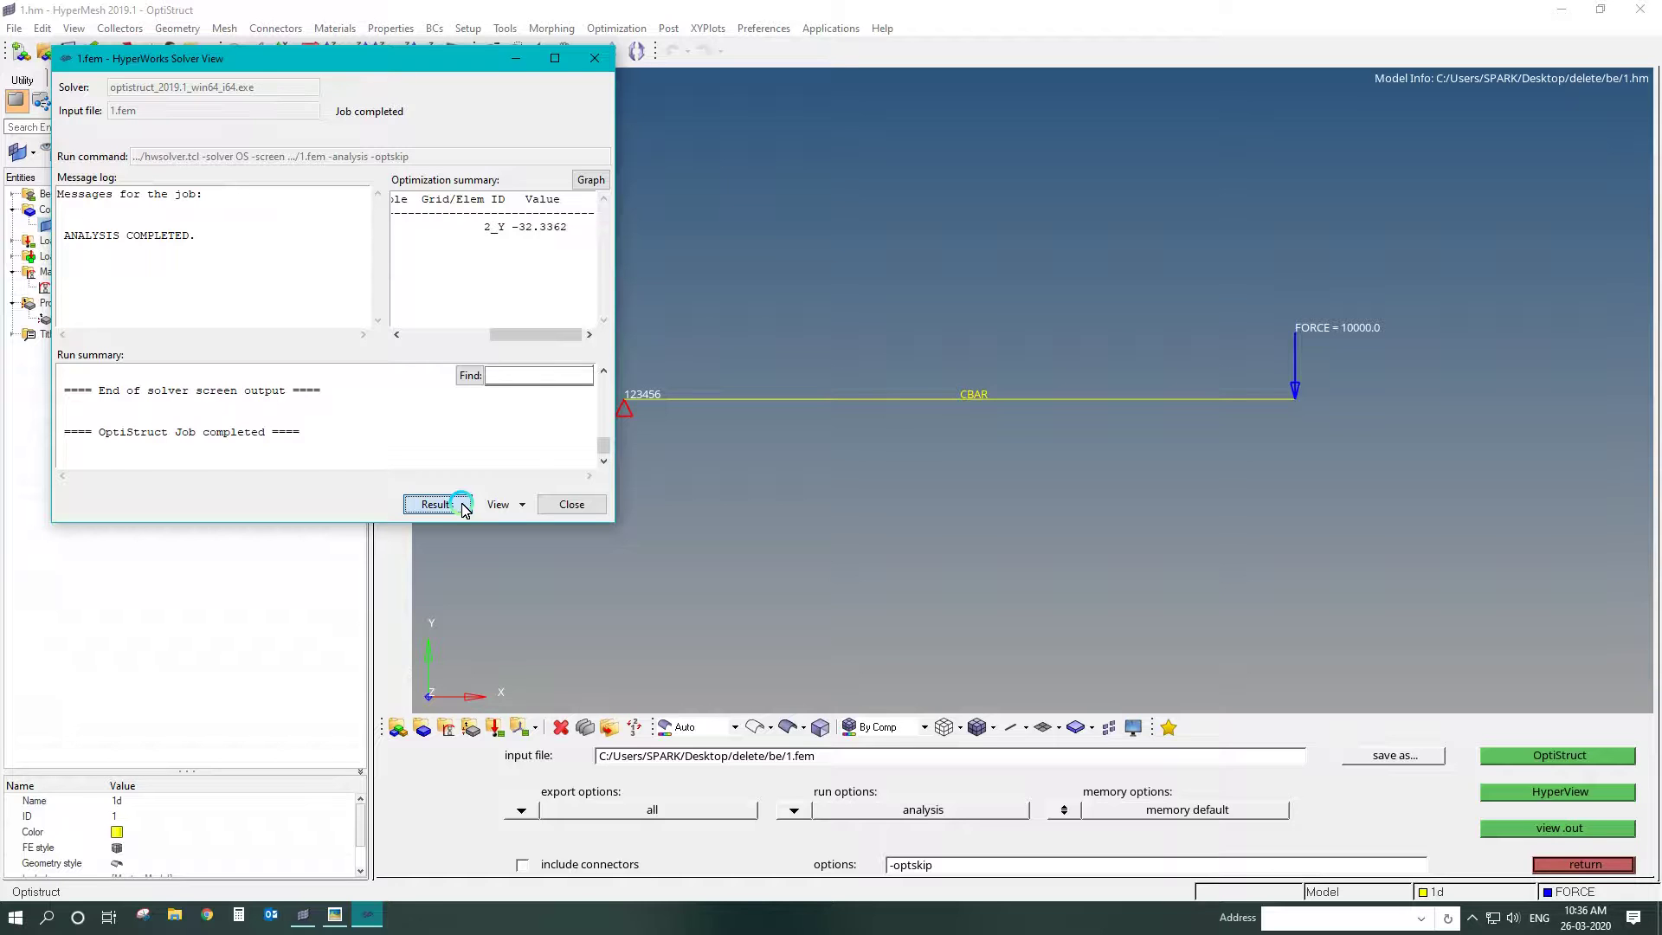
click(507, 505)
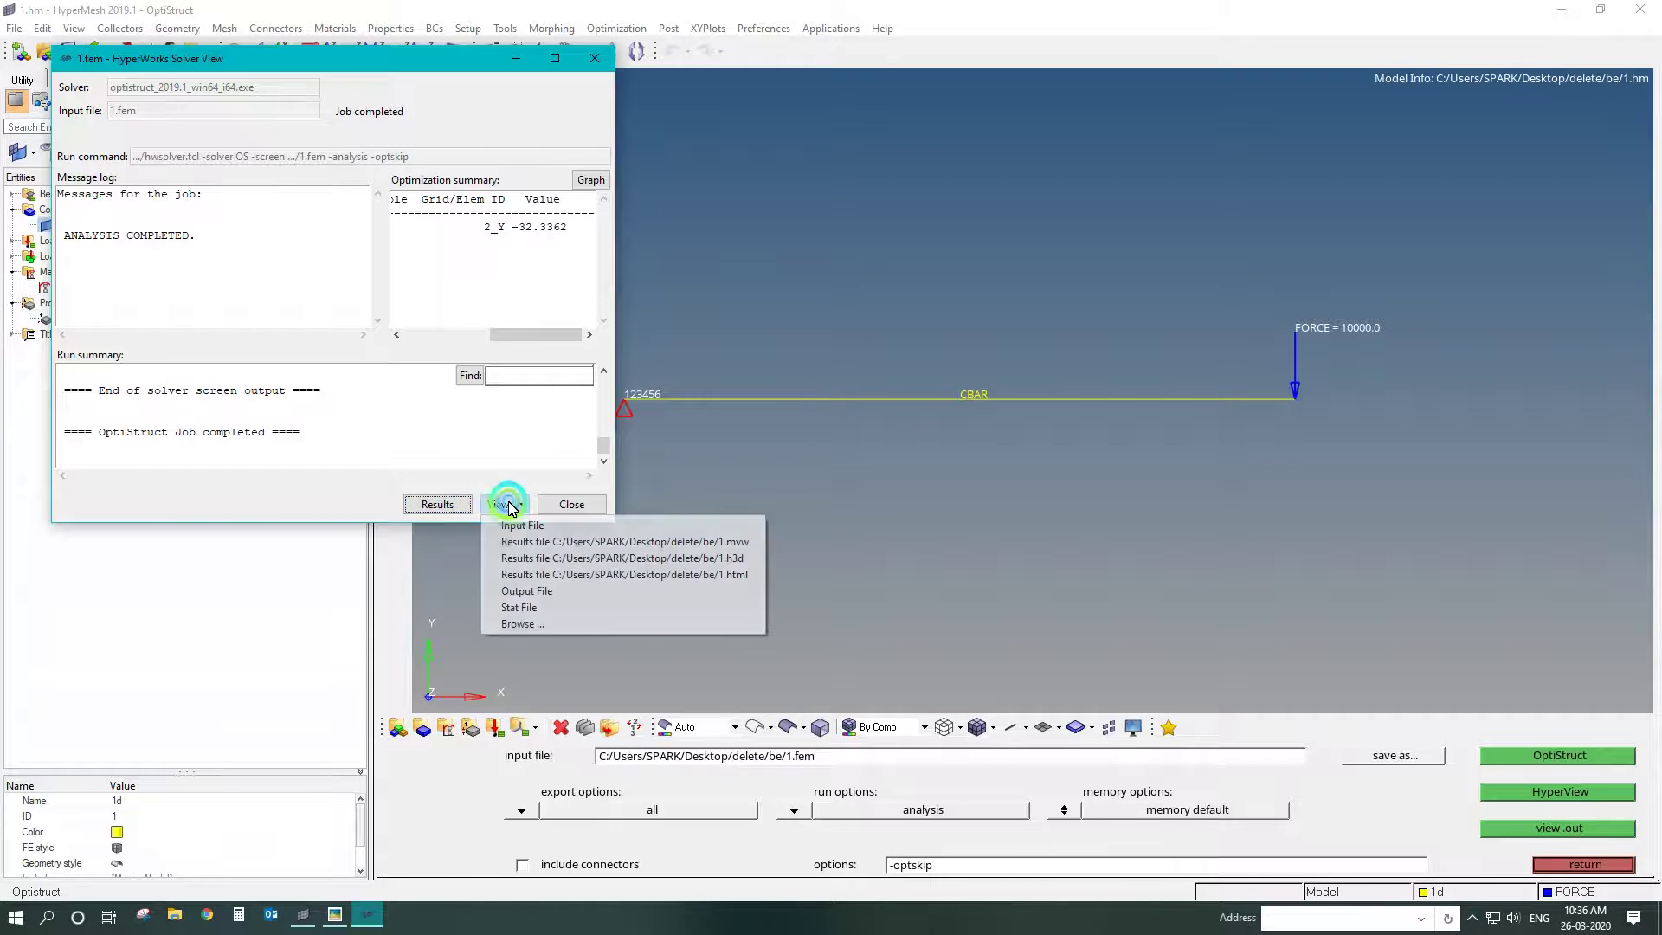
click(502, 591)
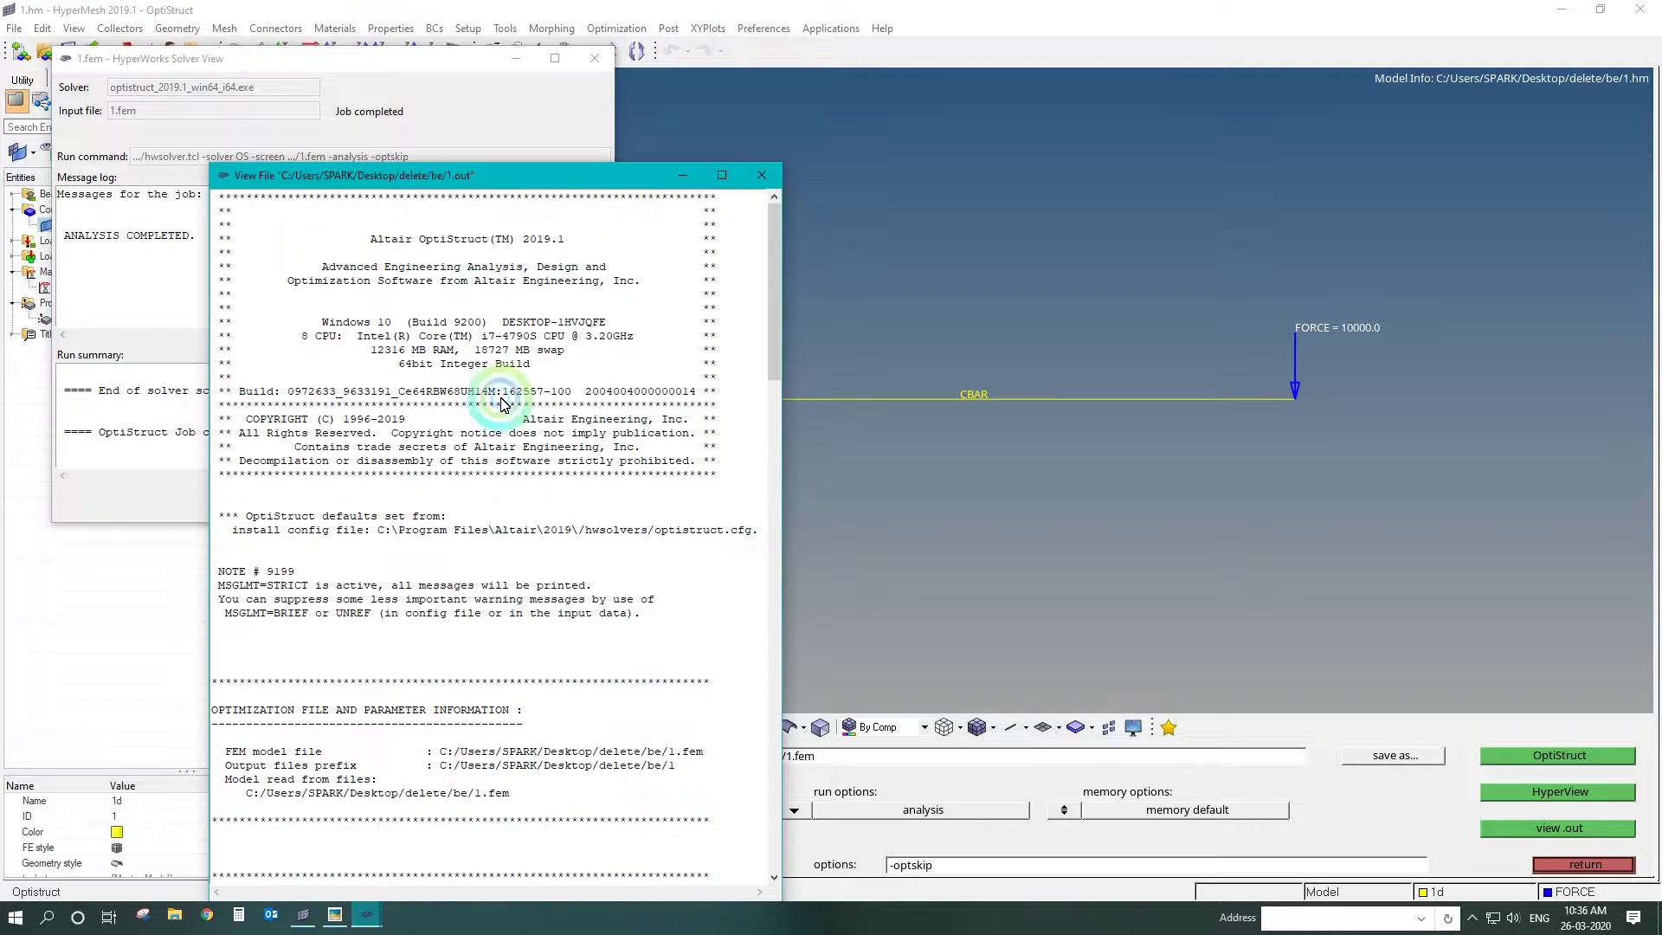
double_click(451, 184)
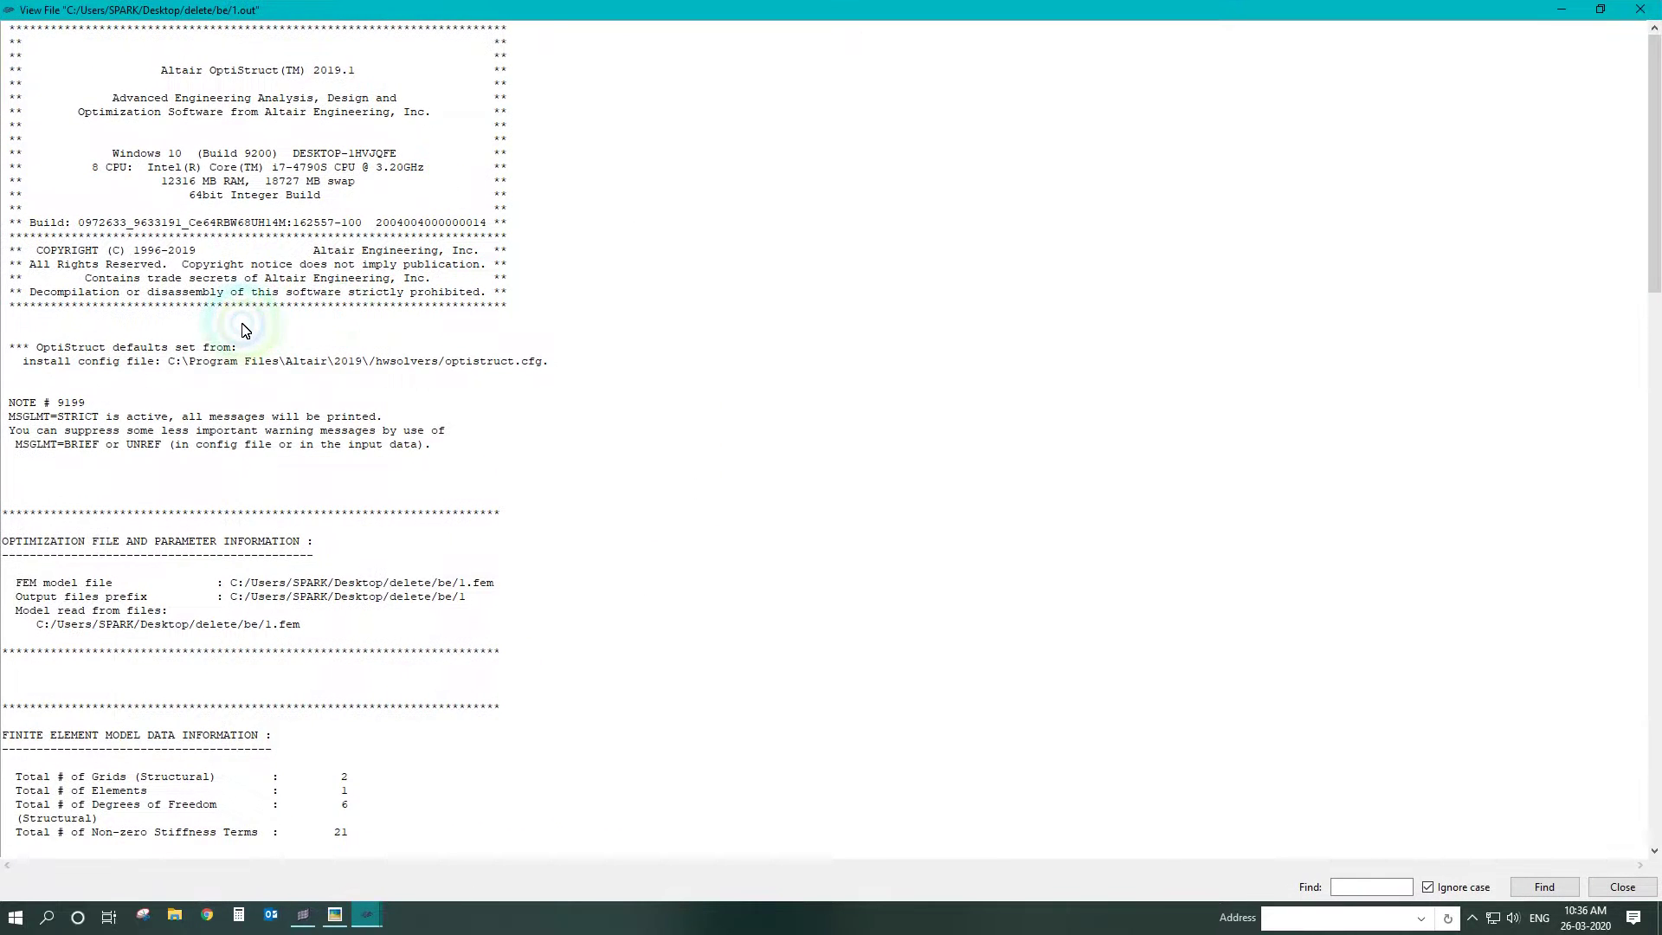
- Examine the finite element model data in the output file, including grids, elements, degrees of freedom and stiffness terms
scroll(251, 322, down, 6)
scroll(262, 374, down, 3)
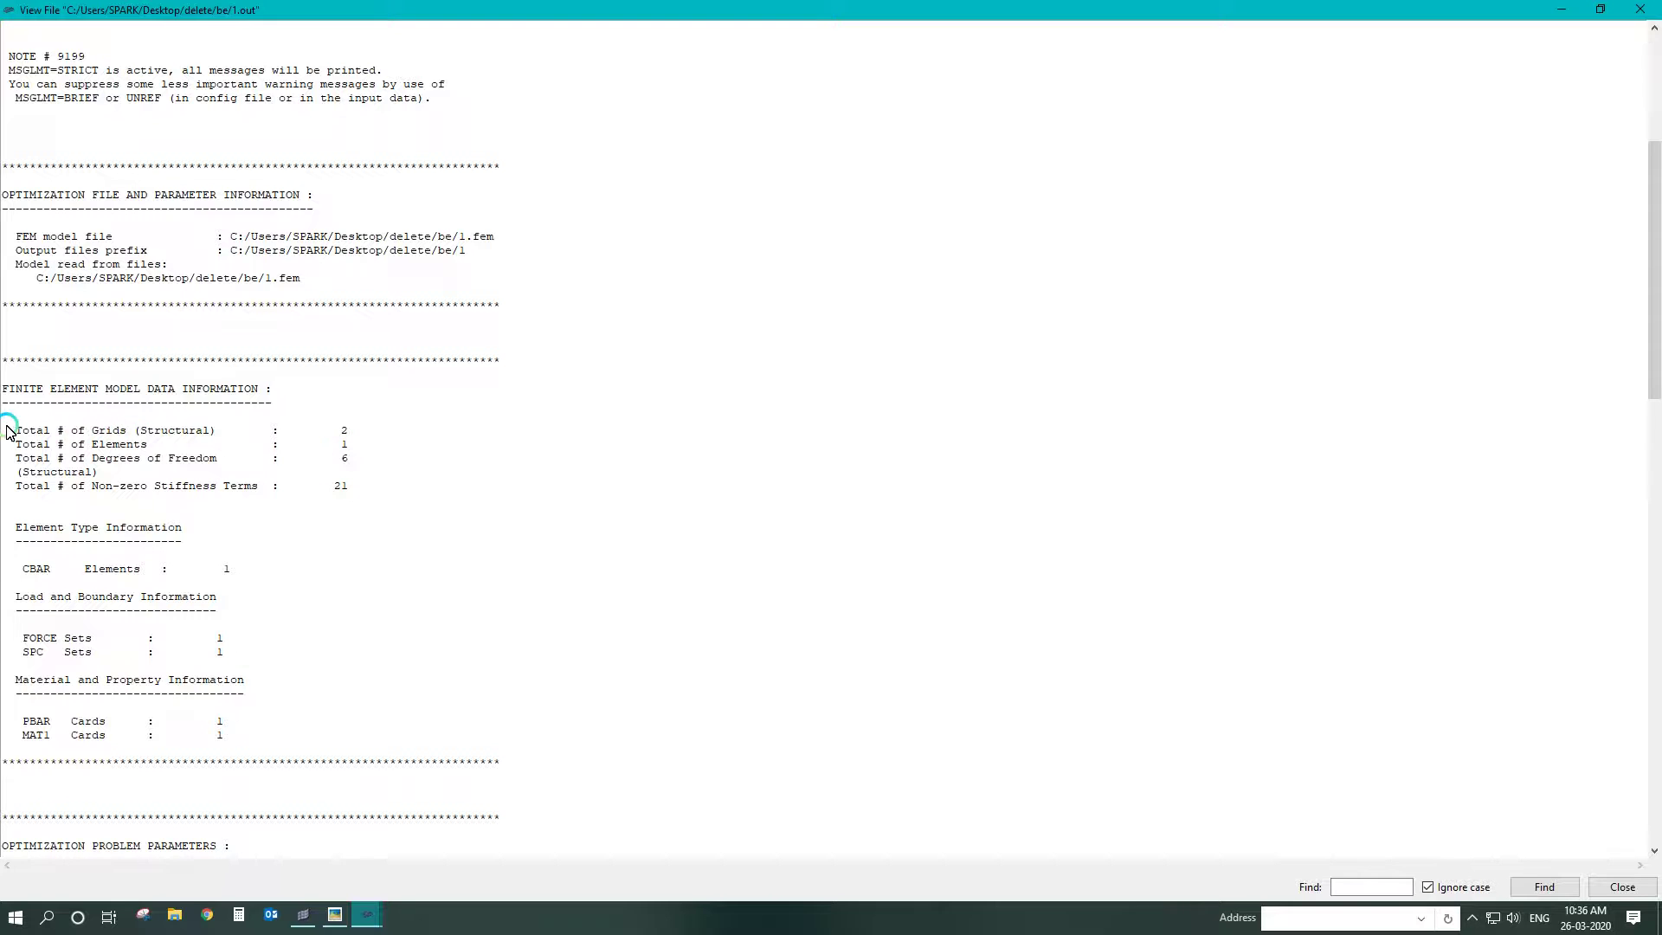
drag(7, 430, 370, 482)
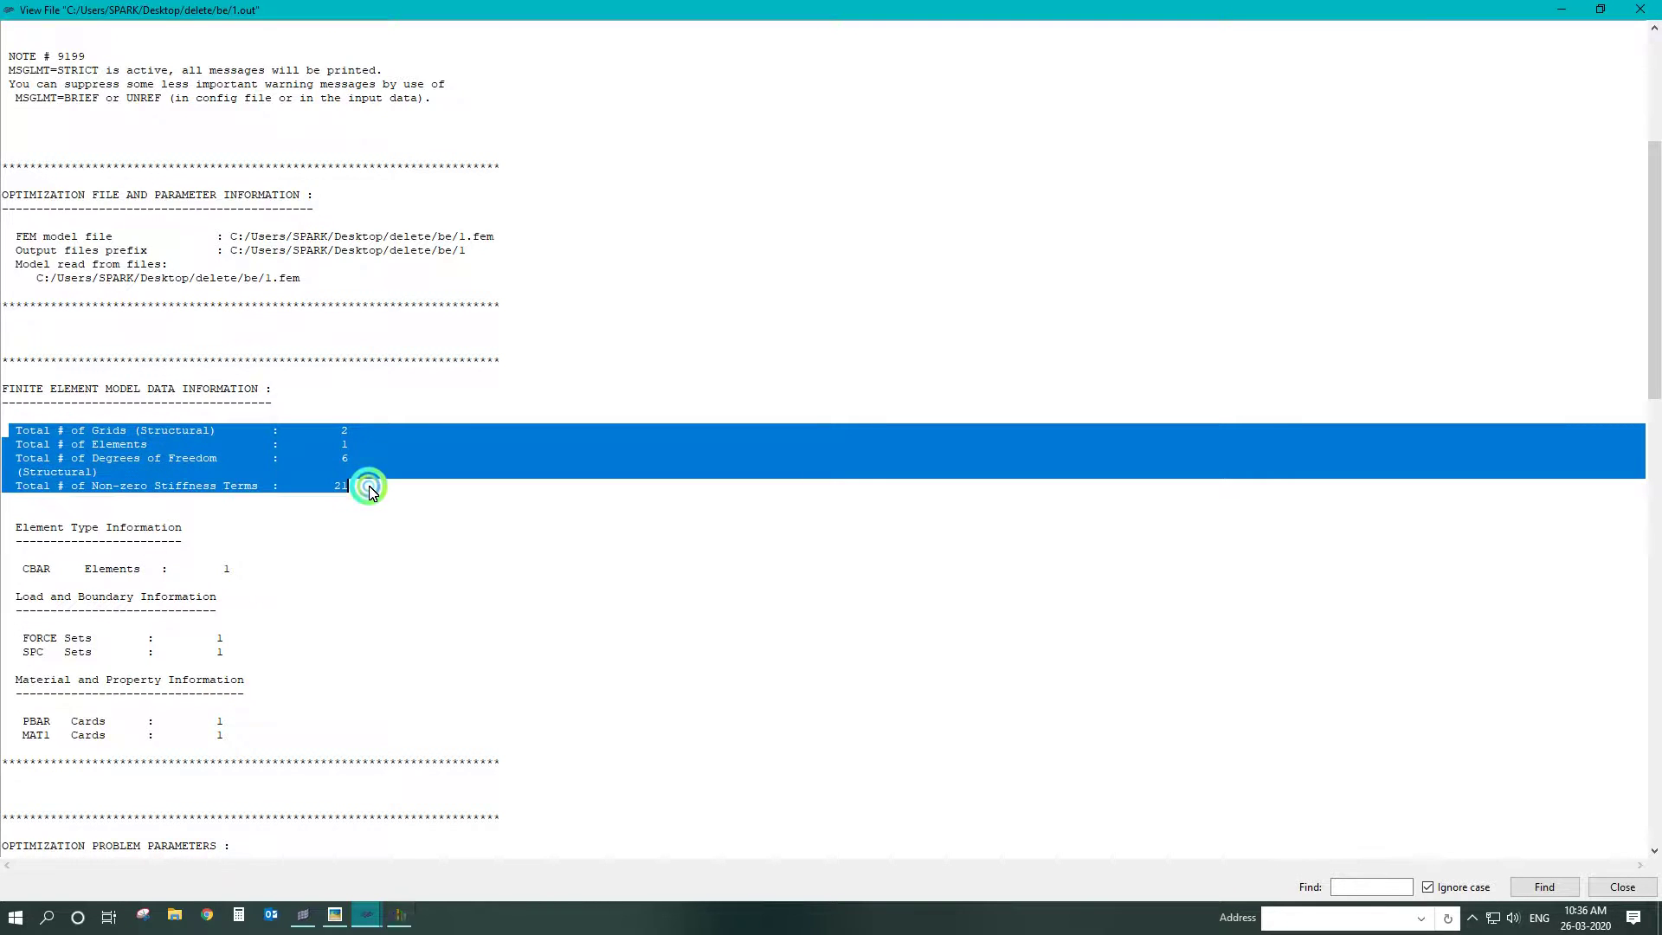
scroll(372, 484, down, 6)
scroll(359, 489, down, 8)
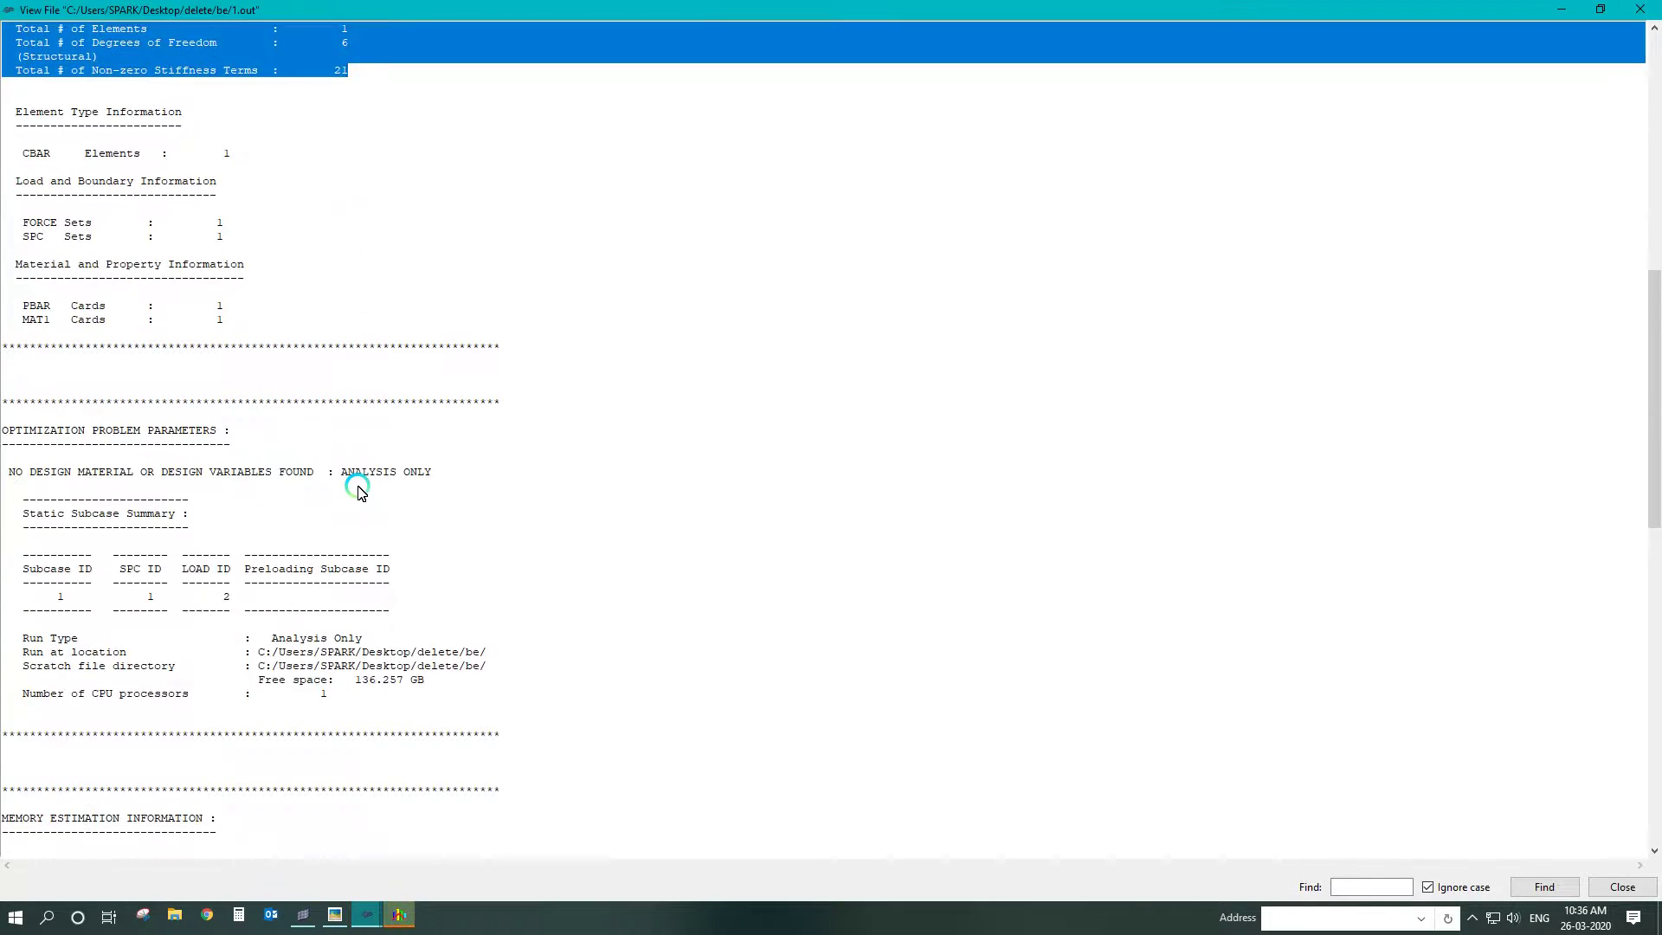
- Examine the volume and mass in the analysis results and the compute time information at the end of the report
scroll(359, 491, down, 16)
drag(2, 471, 530, 472)
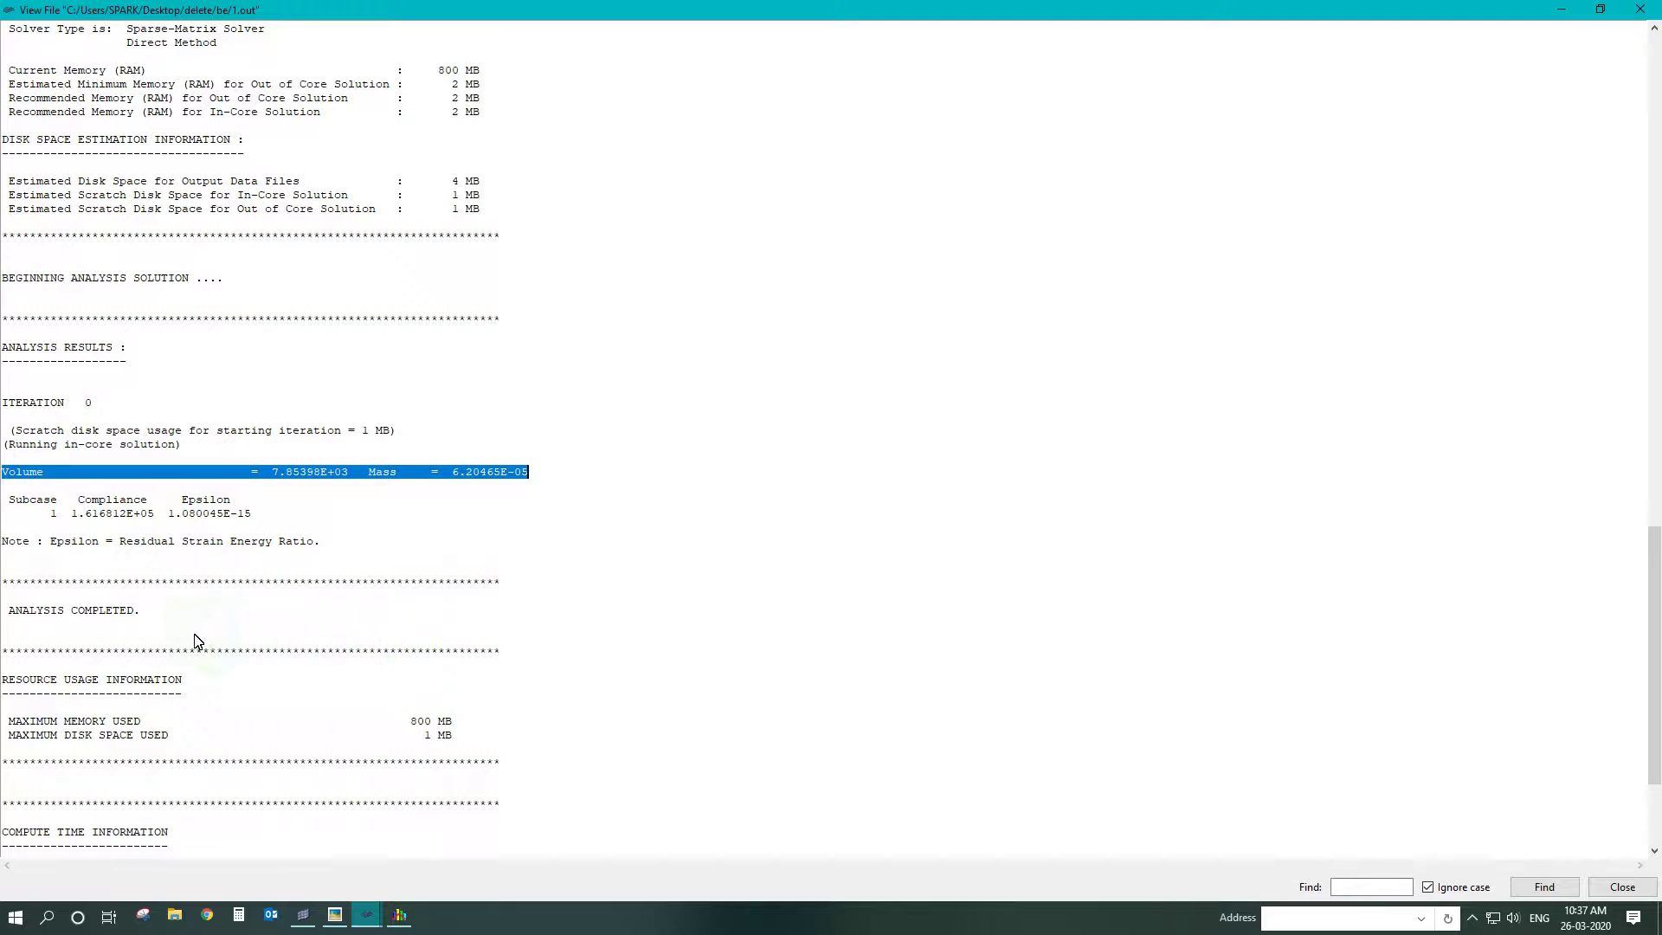
scroll(196, 636, down, 2)
scroll(374, 649, down, 3)
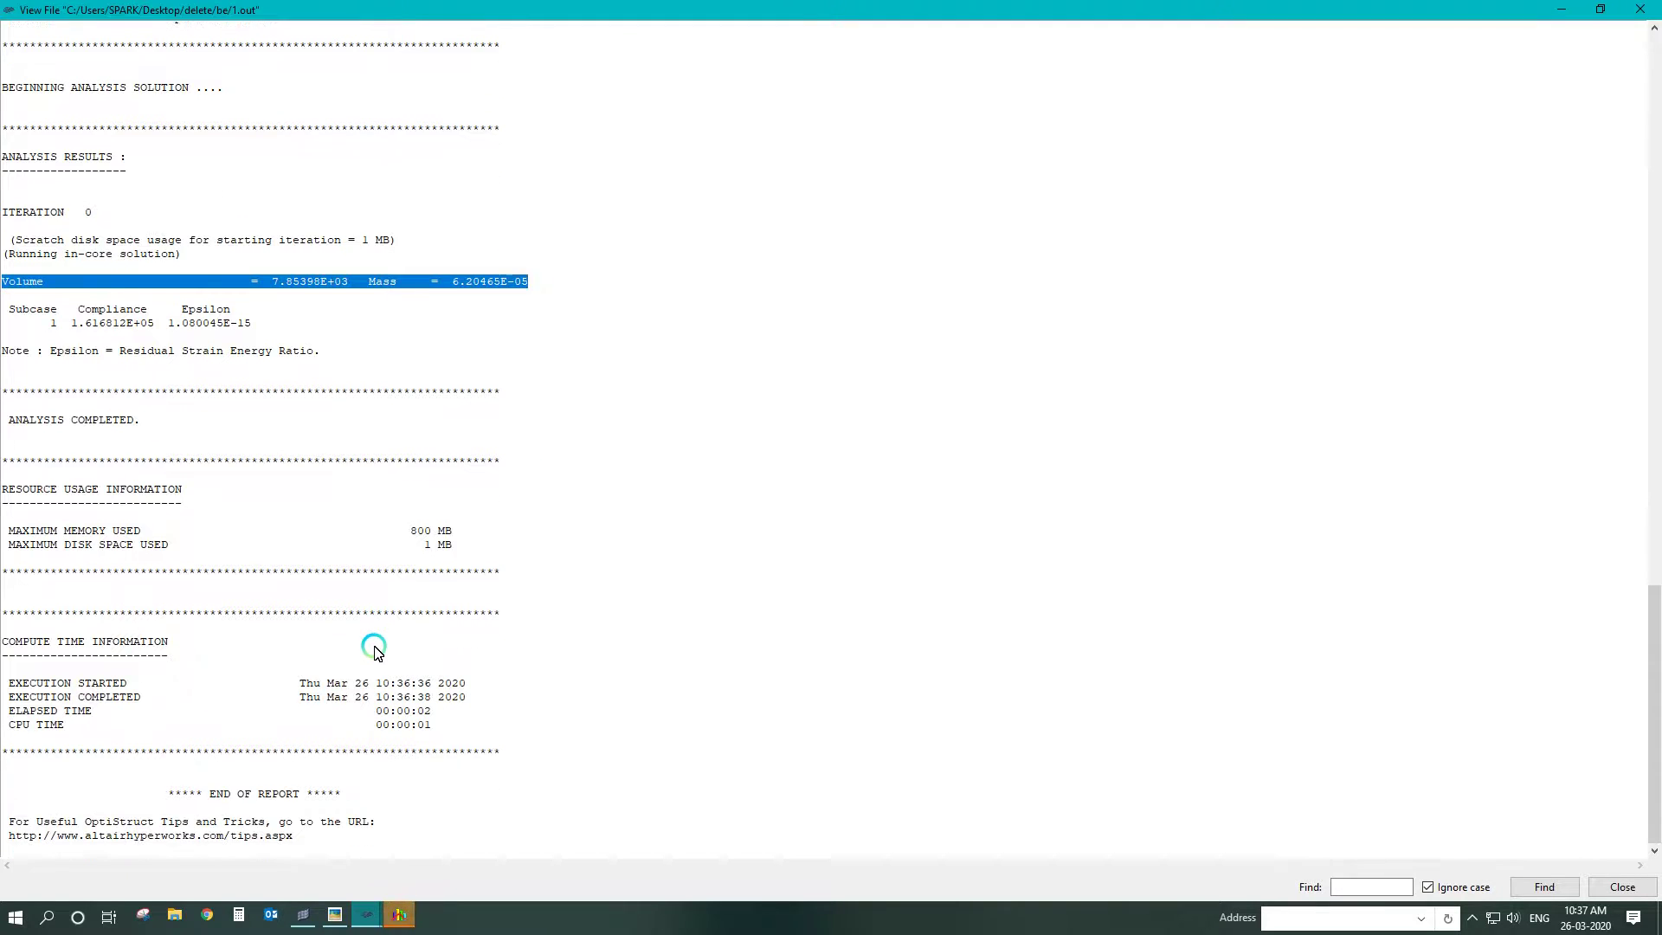
drag(456, 731, 377, 688)
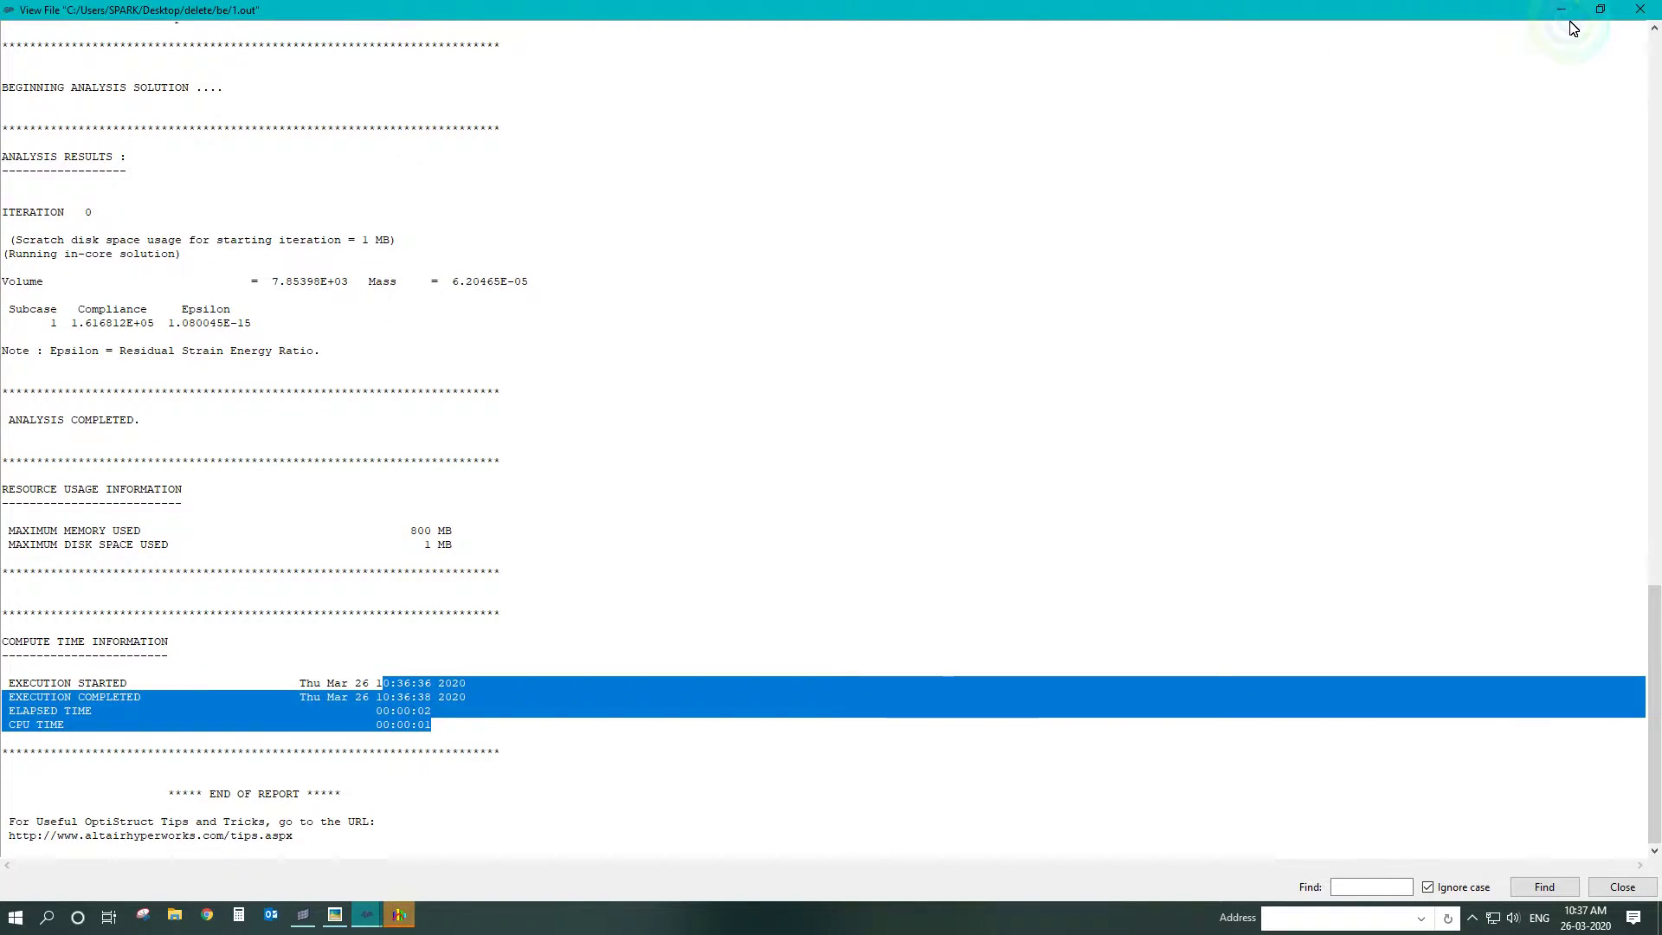
- Minimize the solver output file and contour the 1D element stresses on the beam as CBAR/CBEAM Axial Stress
click(1561, 9)
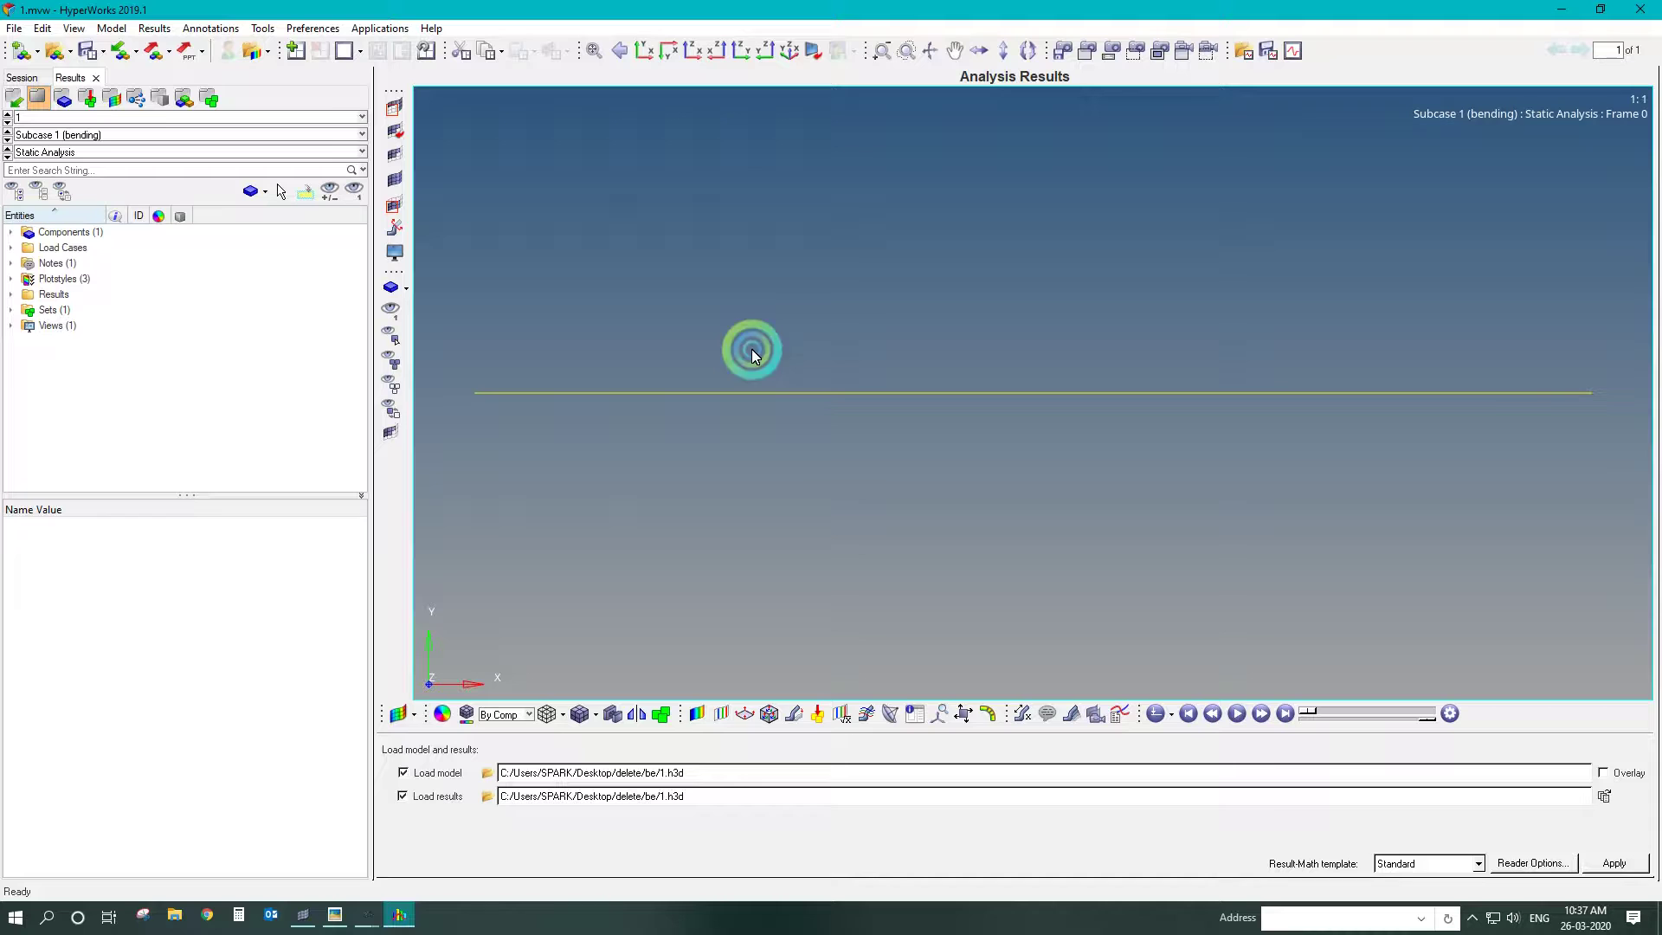
click(697, 715)
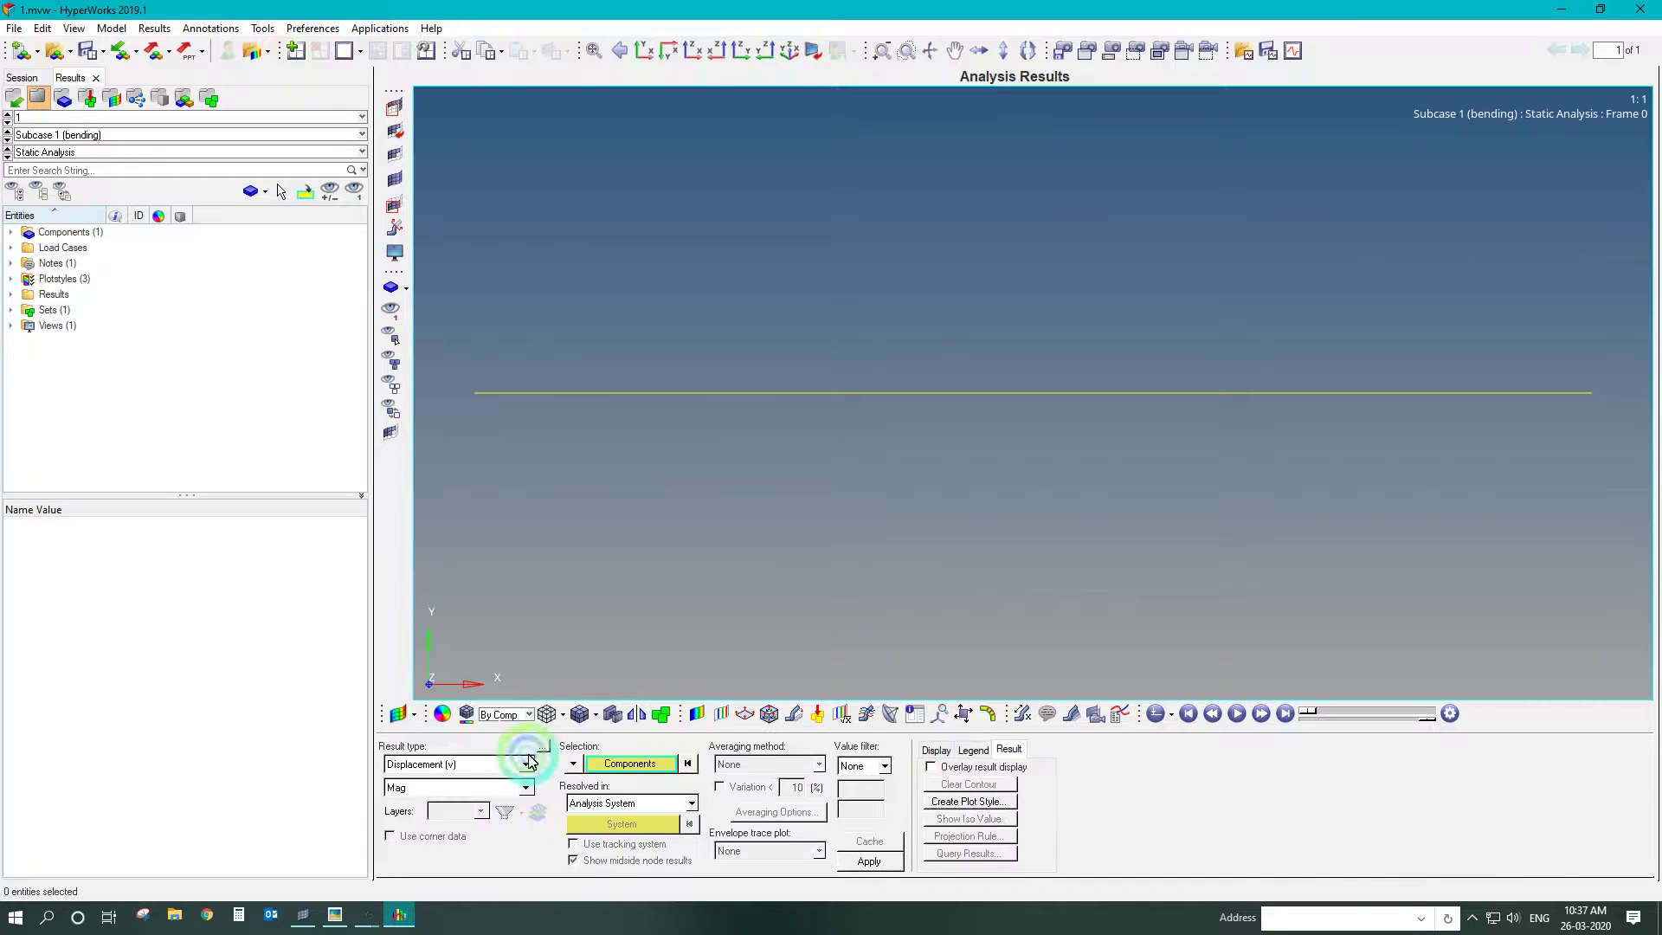
click(525, 764)
click(488, 792)
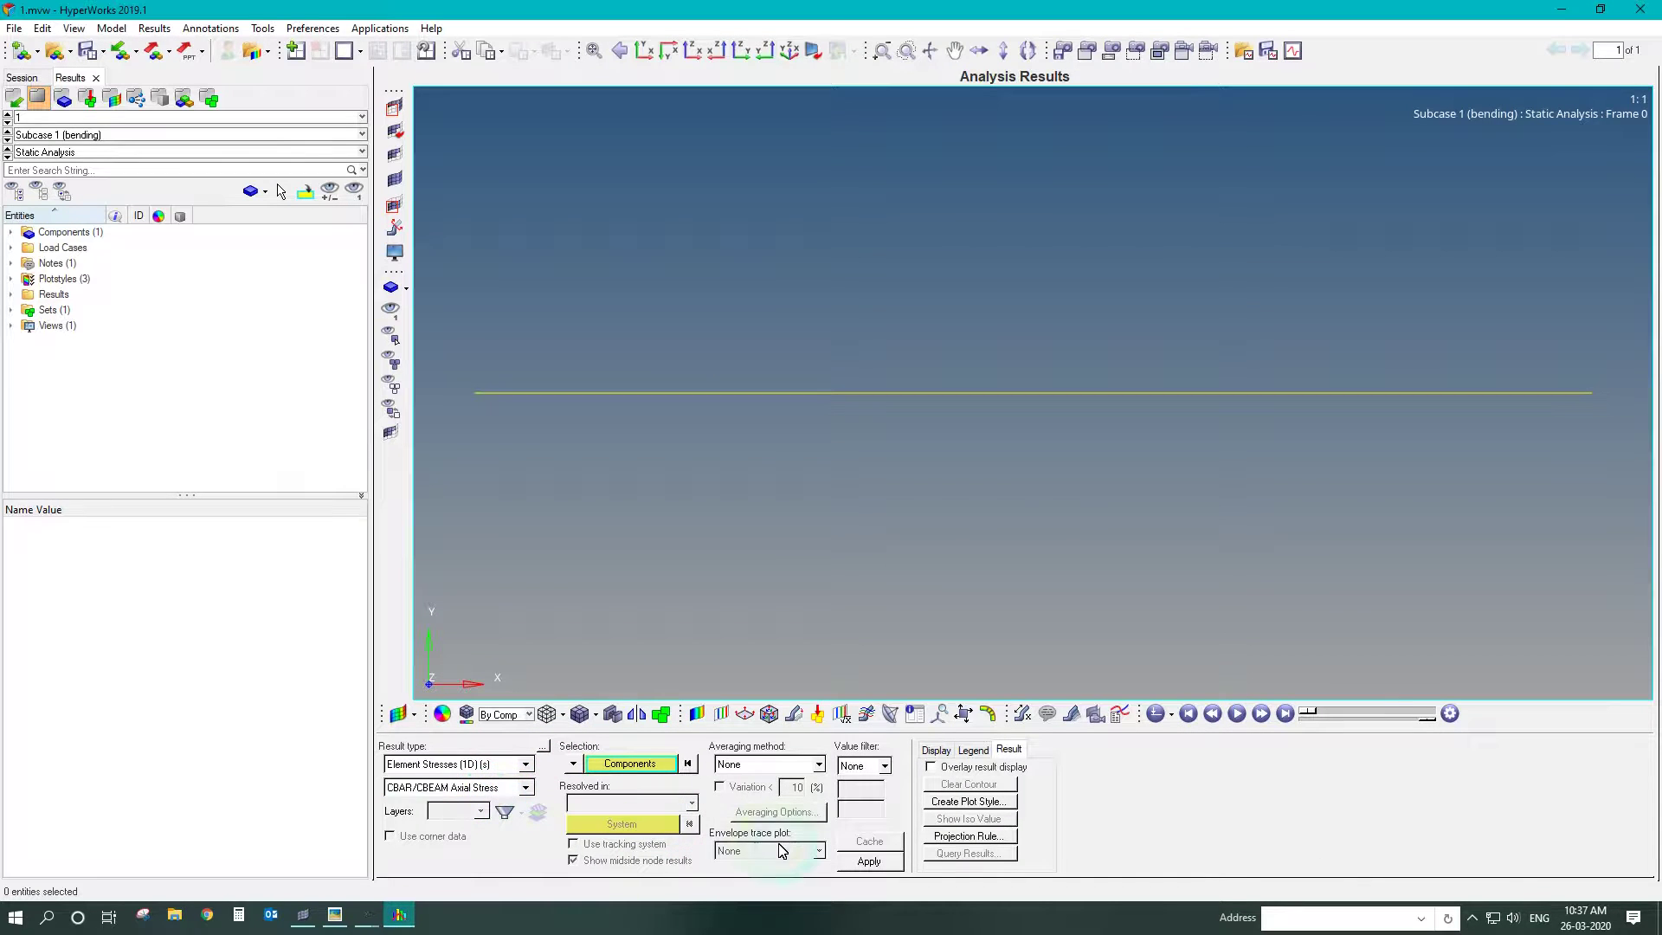
click(869, 861)
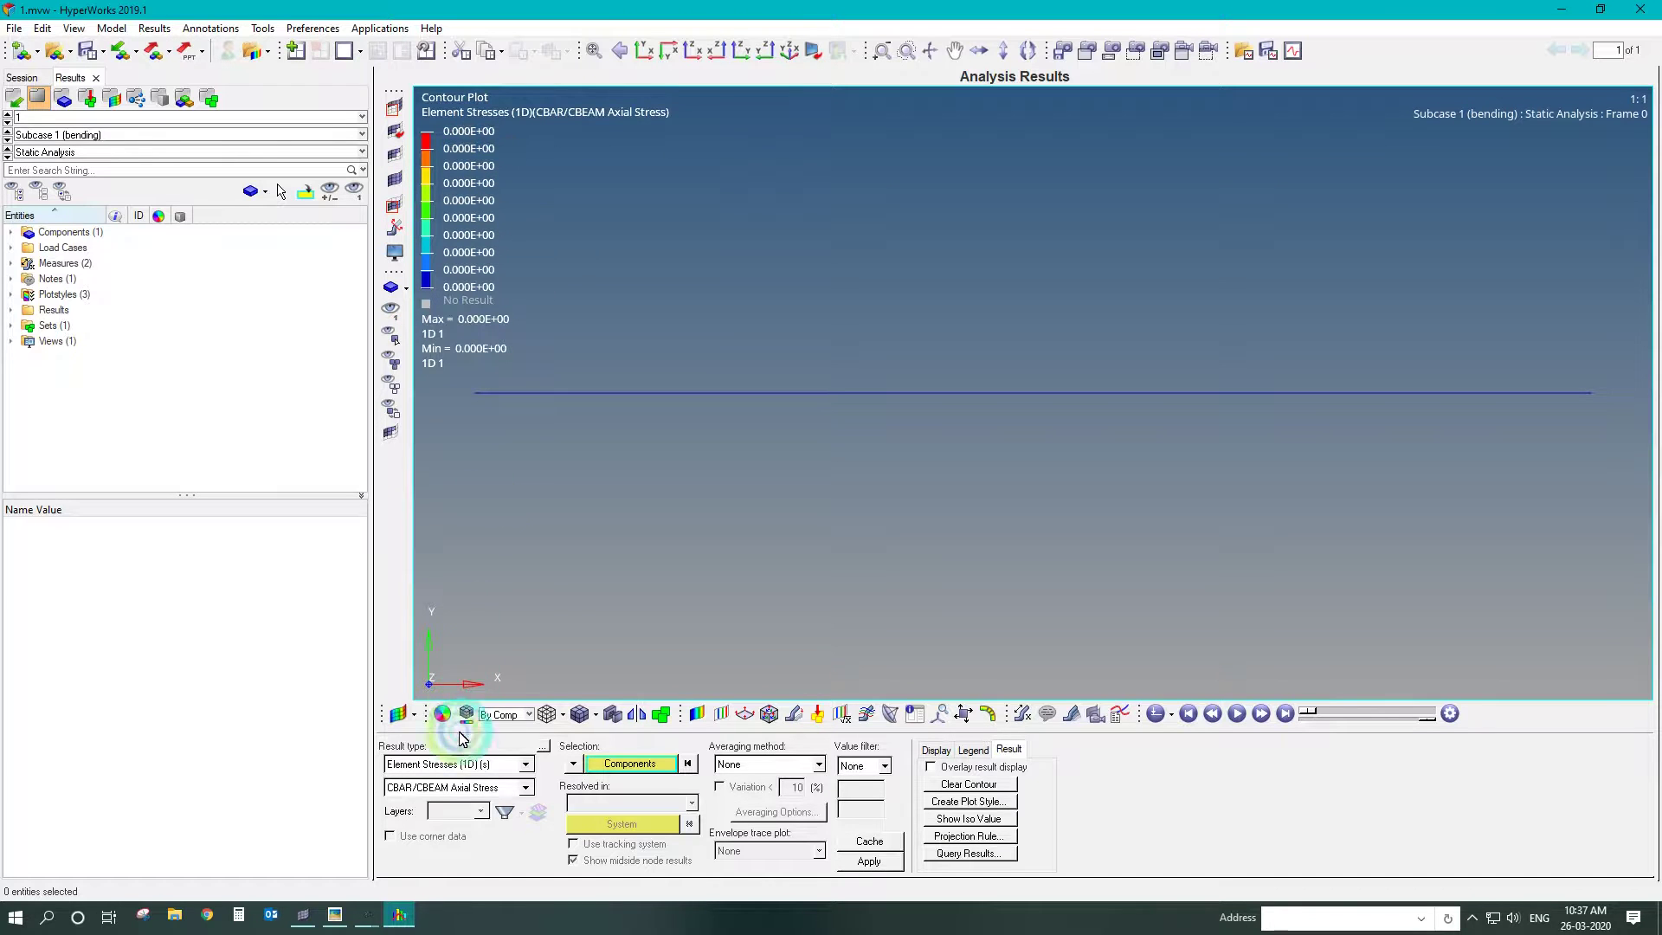
- Contour the beam's CBAR/CBEAM longitudinal stress for SAC and for SAD
click(463, 789)
click(468, 818)
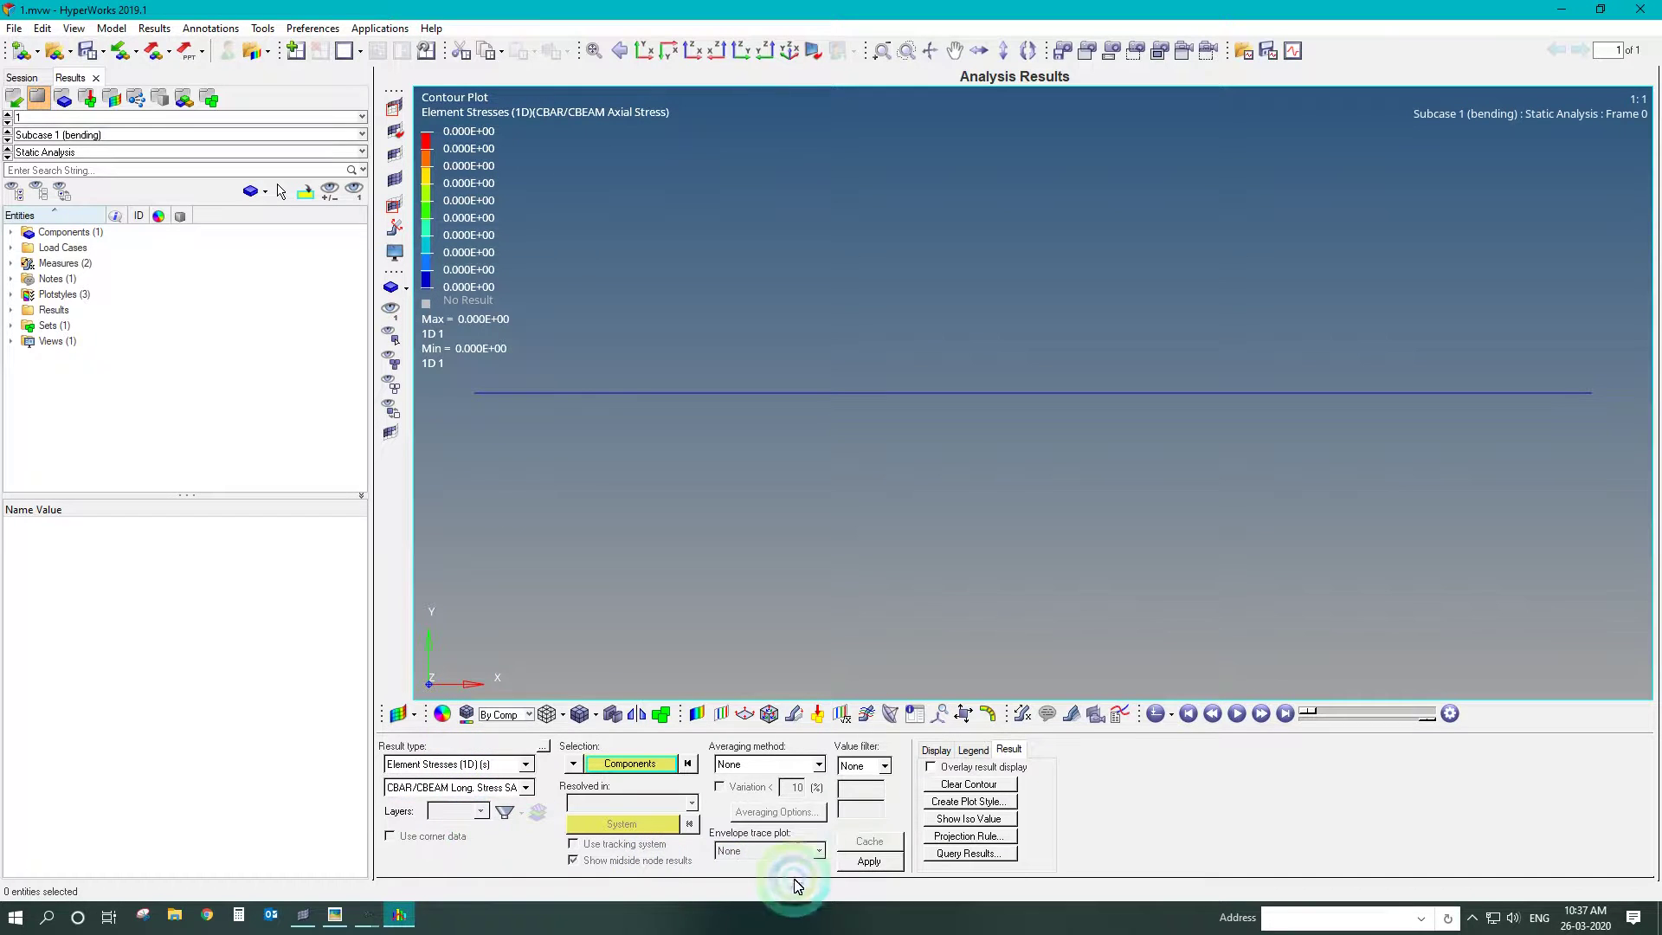
click(868, 861)
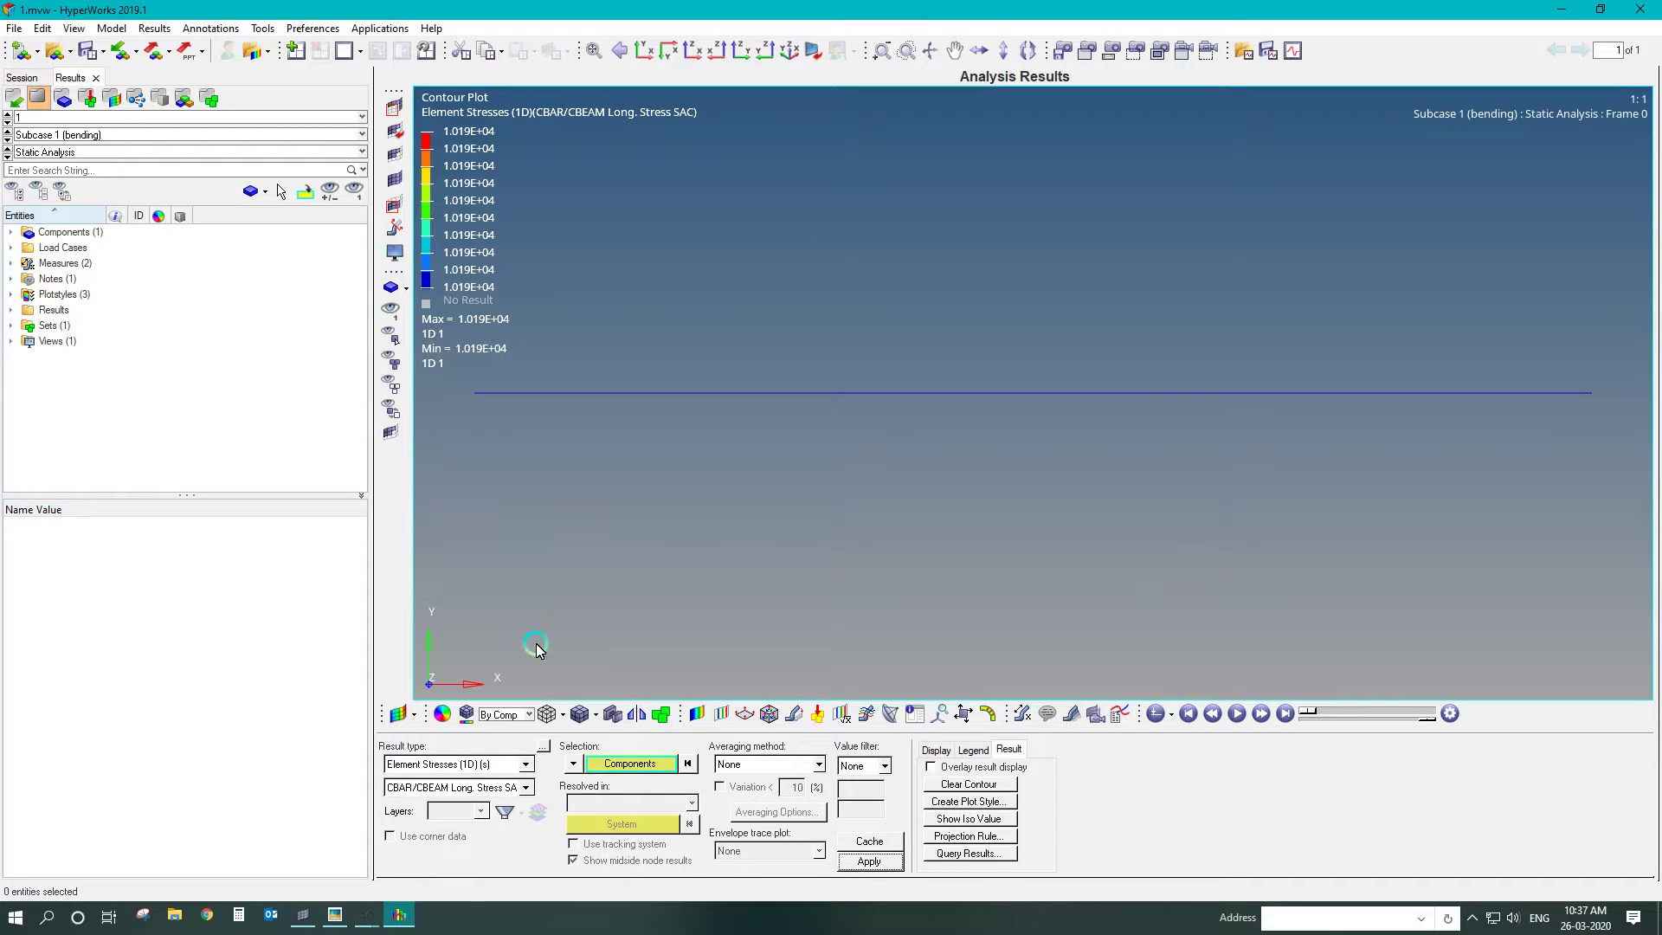
click(492, 790)
click(468, 818)
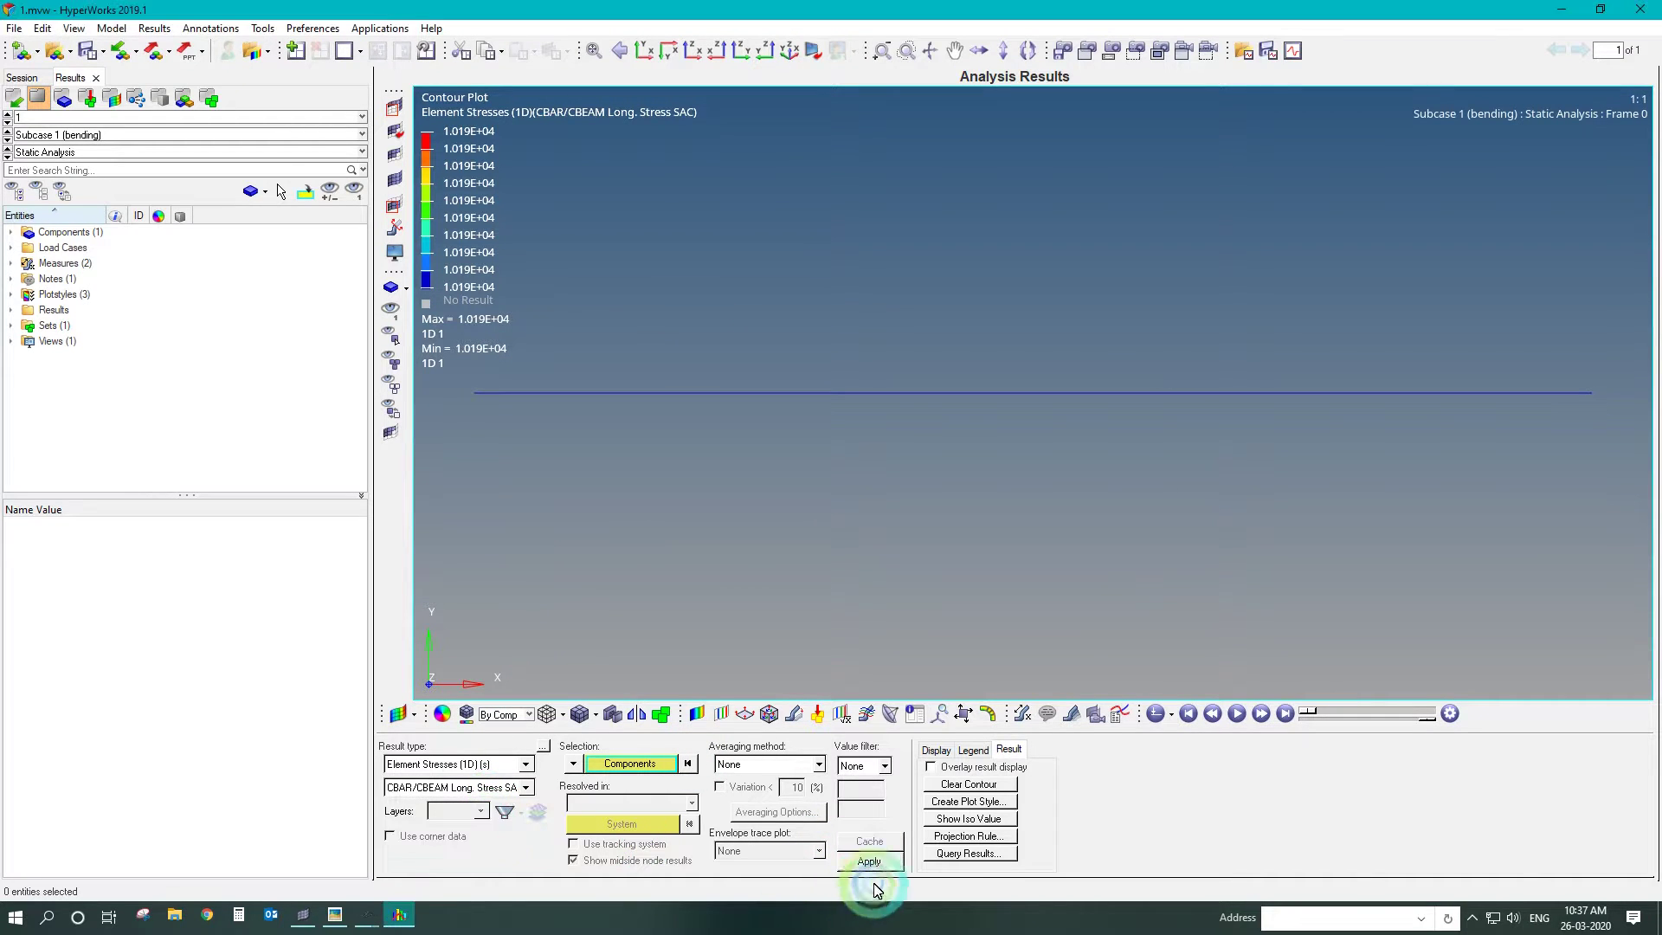
click(867, 863)
- Contour the beam's CBAR/CBEAM longitudinal stress for SAE and for SAF
click(467, 787)
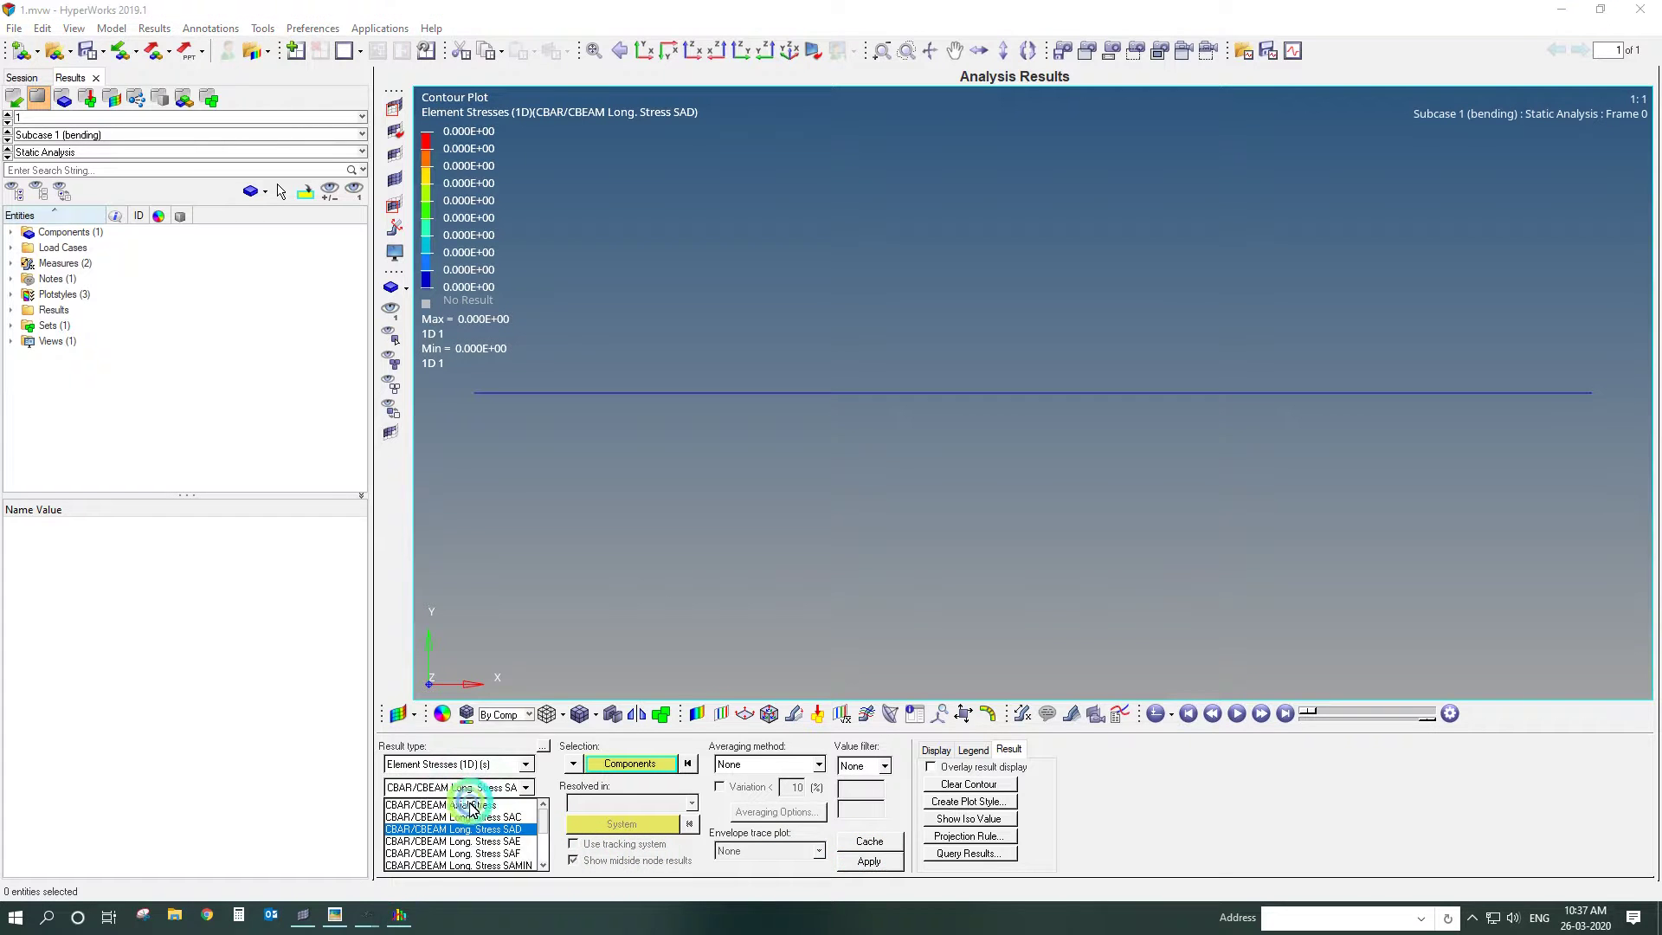
click(483, 841)
click(869, 862)
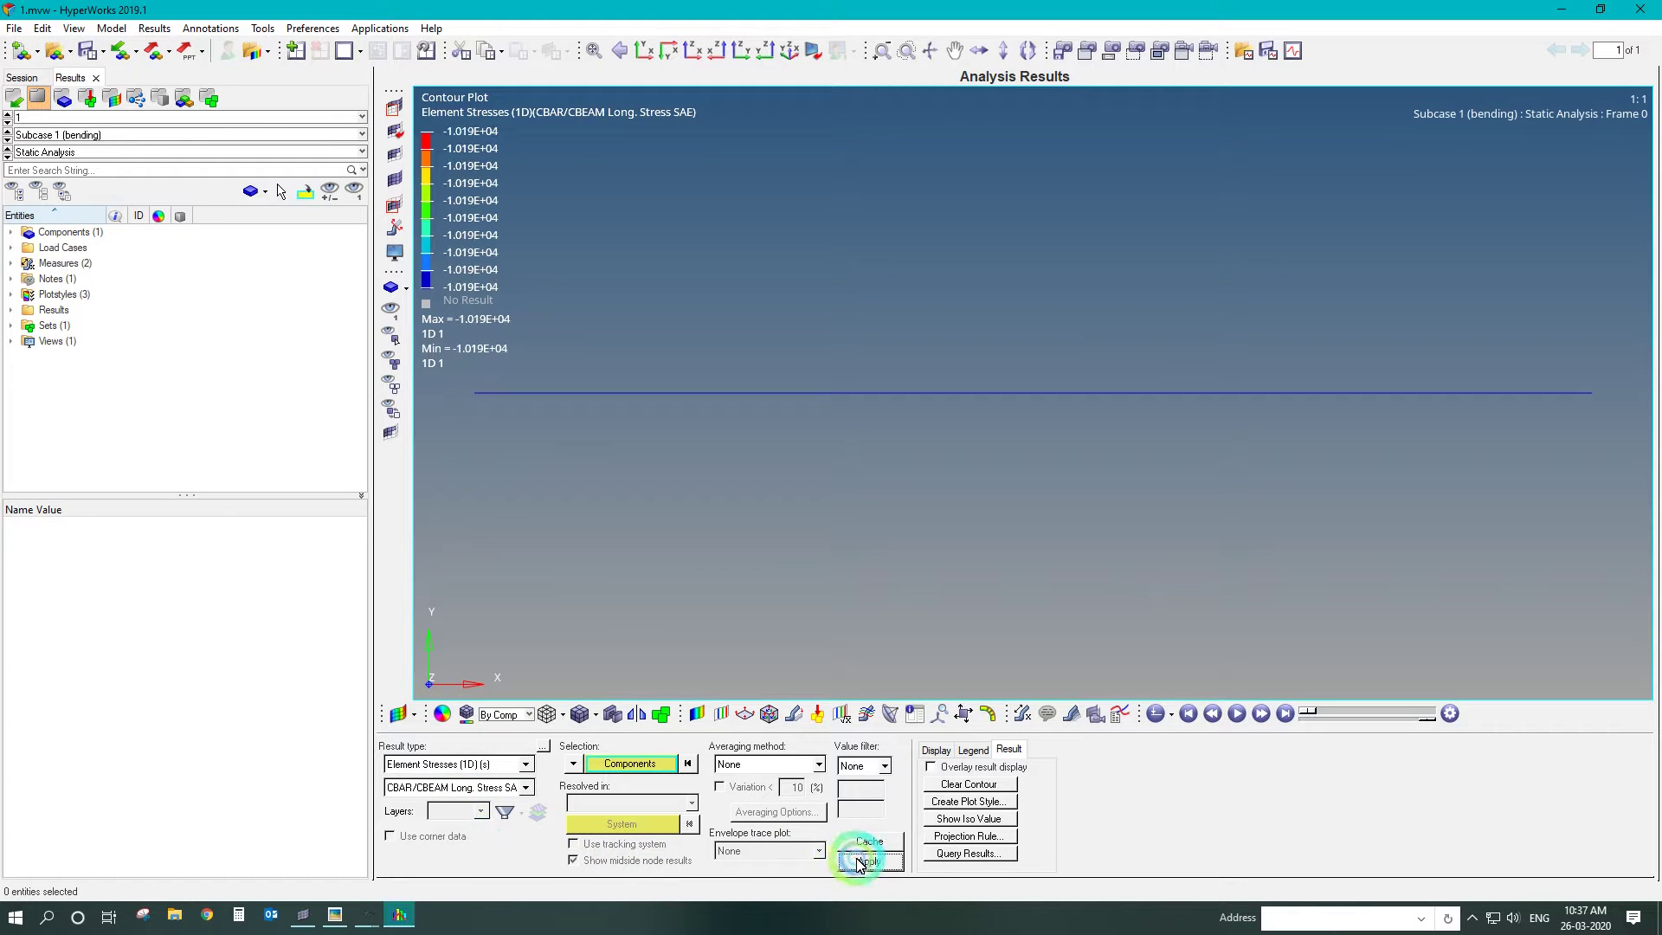
click(513, 789)
click(507, 857)
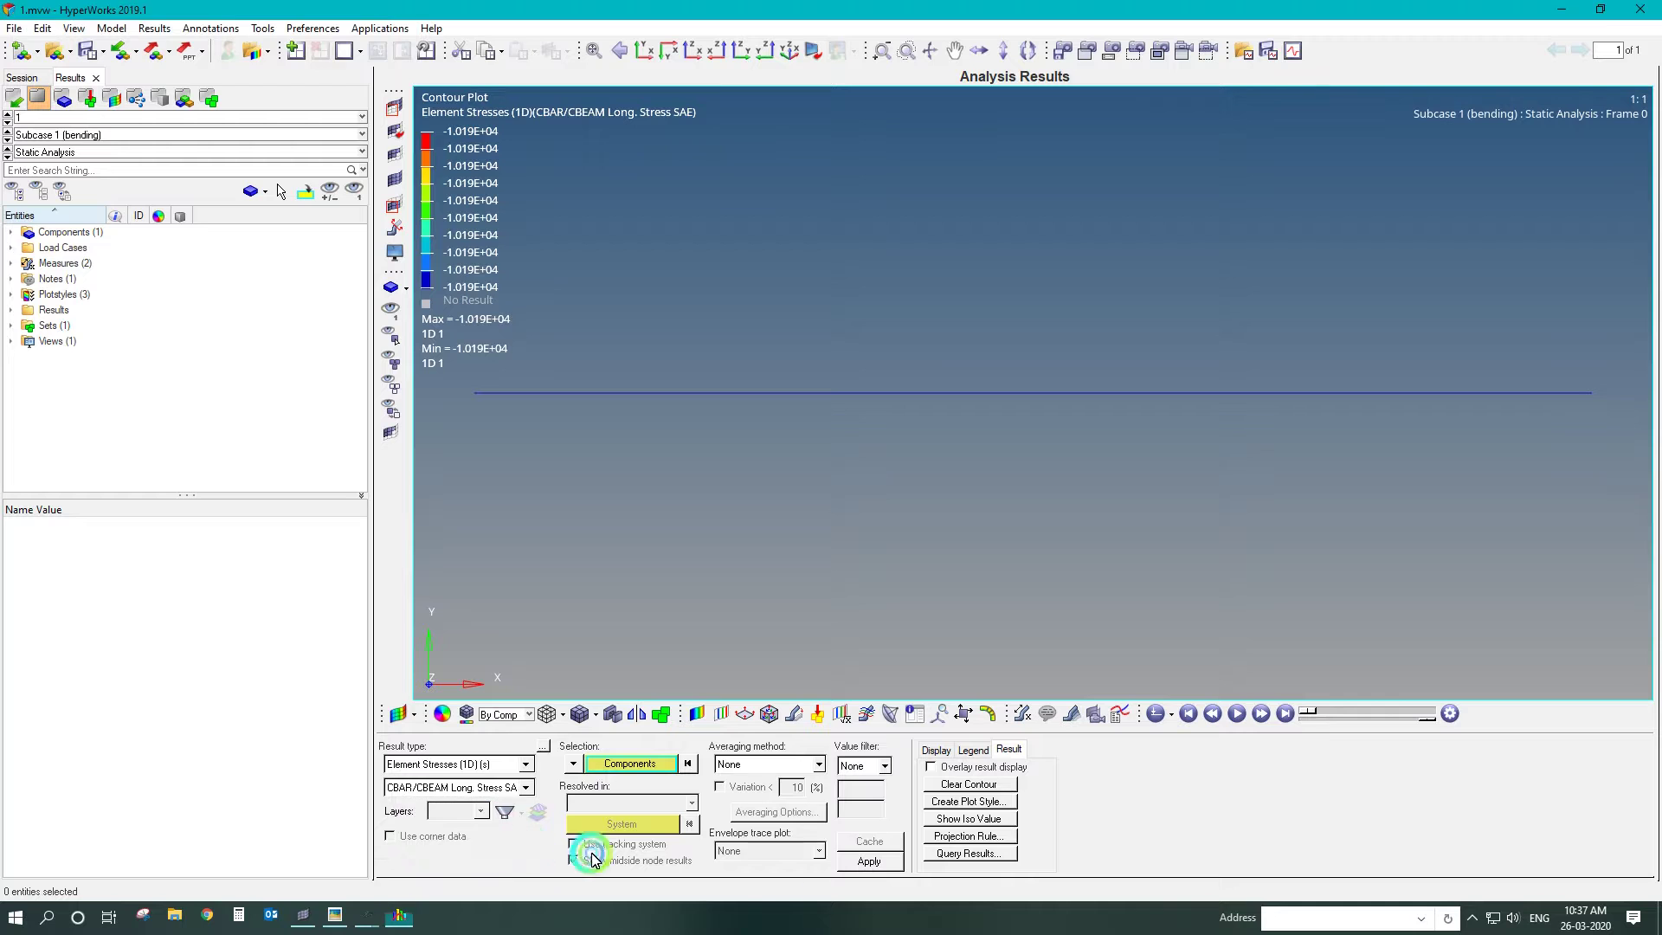
click(857, 863)
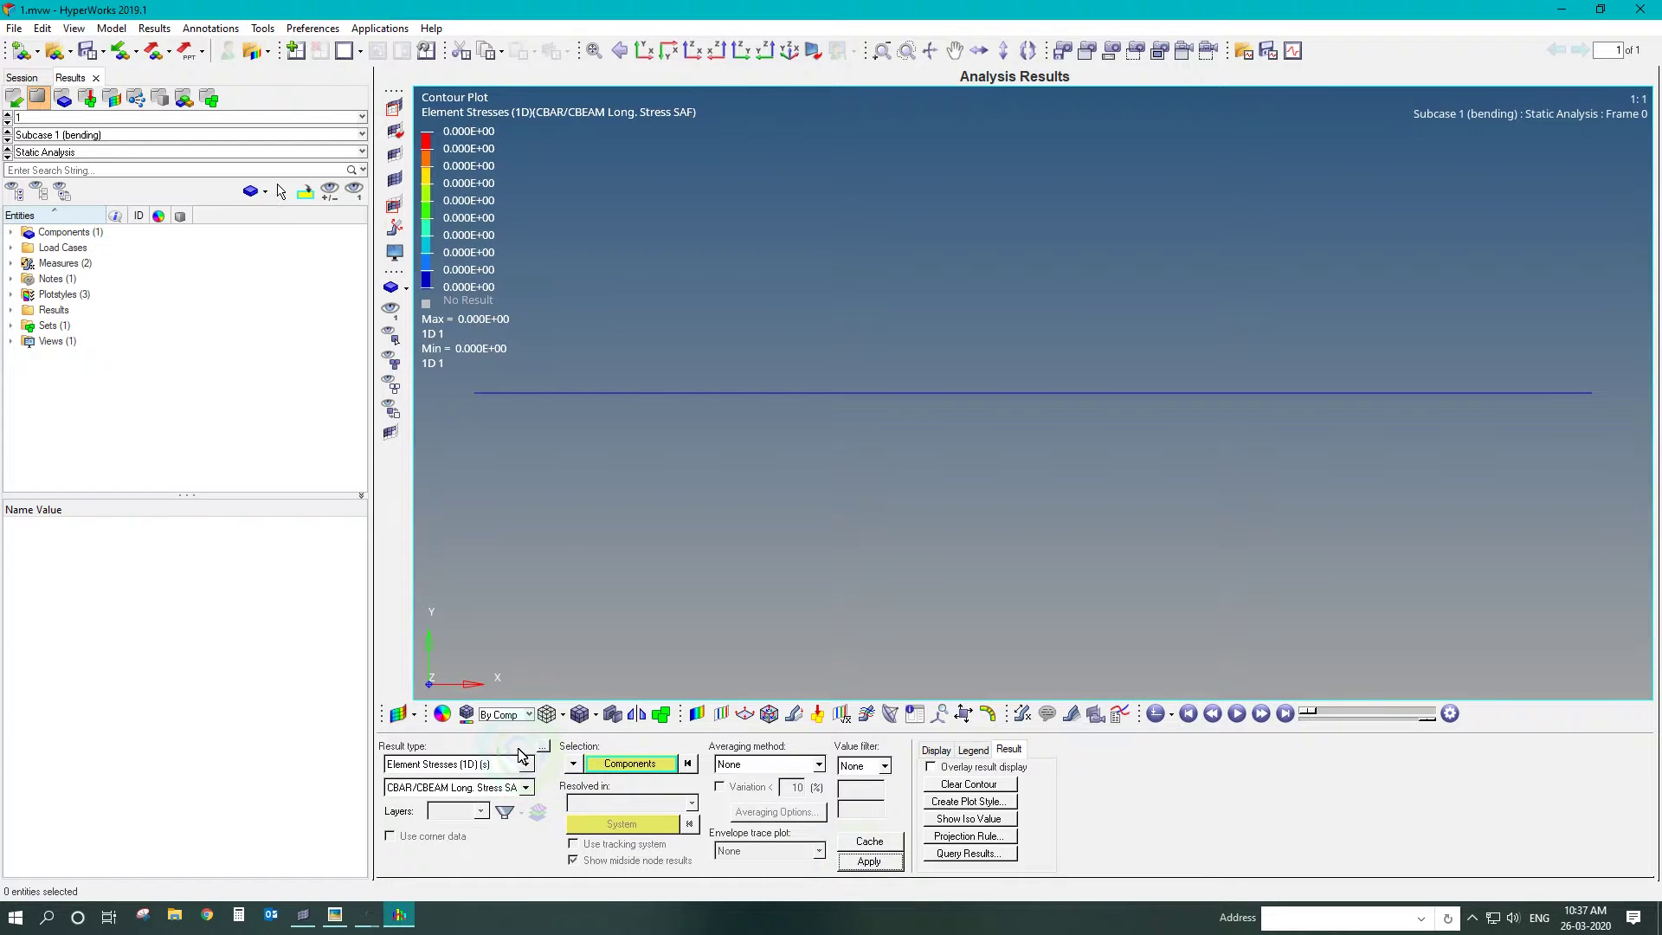
- Switch the contour's result type to Displacement (v) with the Mag component and plot it on the beam
click(475, 764)
click(472, 783)
click(472, 788)
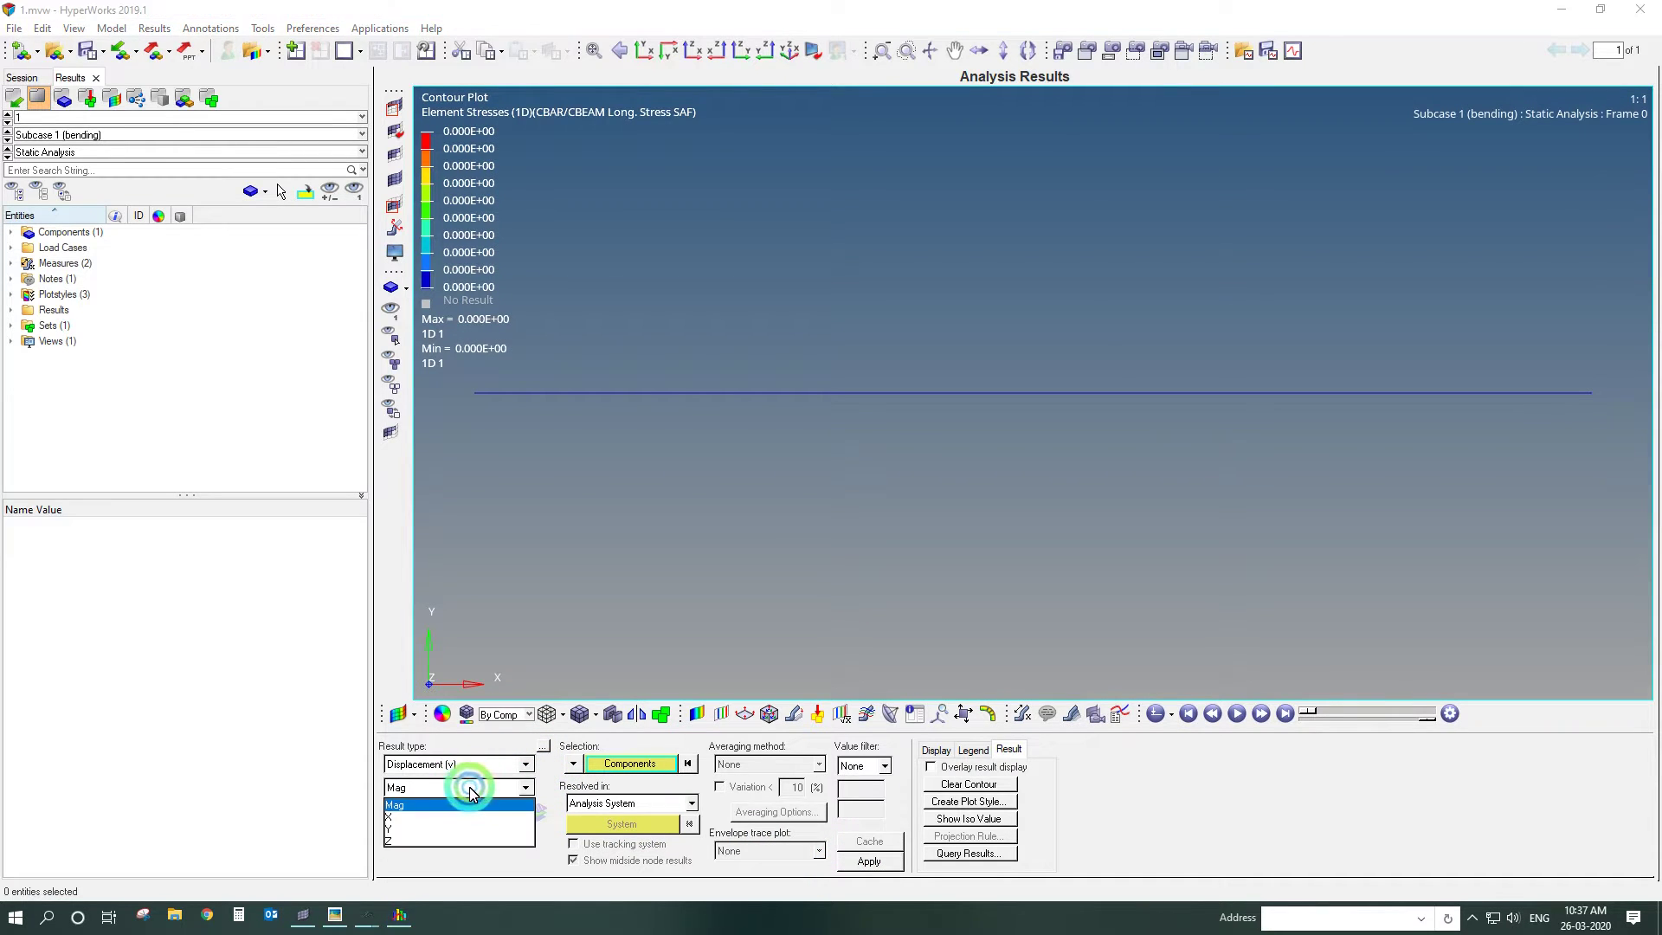
click(472, 800)
click(861, 863)
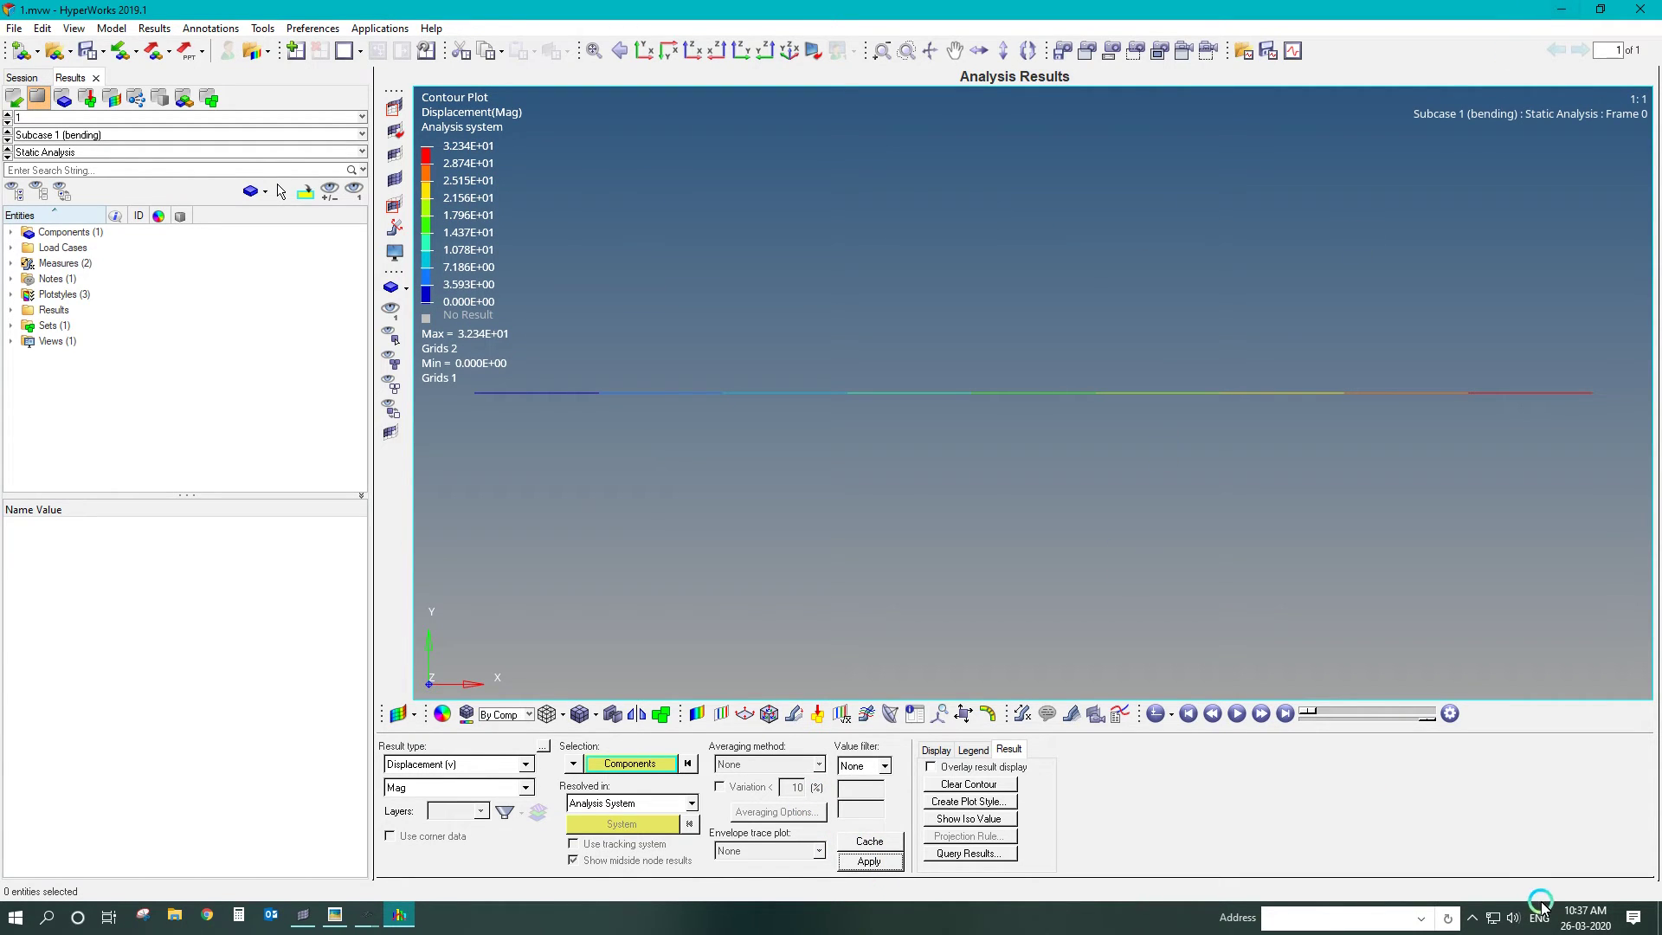
click(1469, 916)
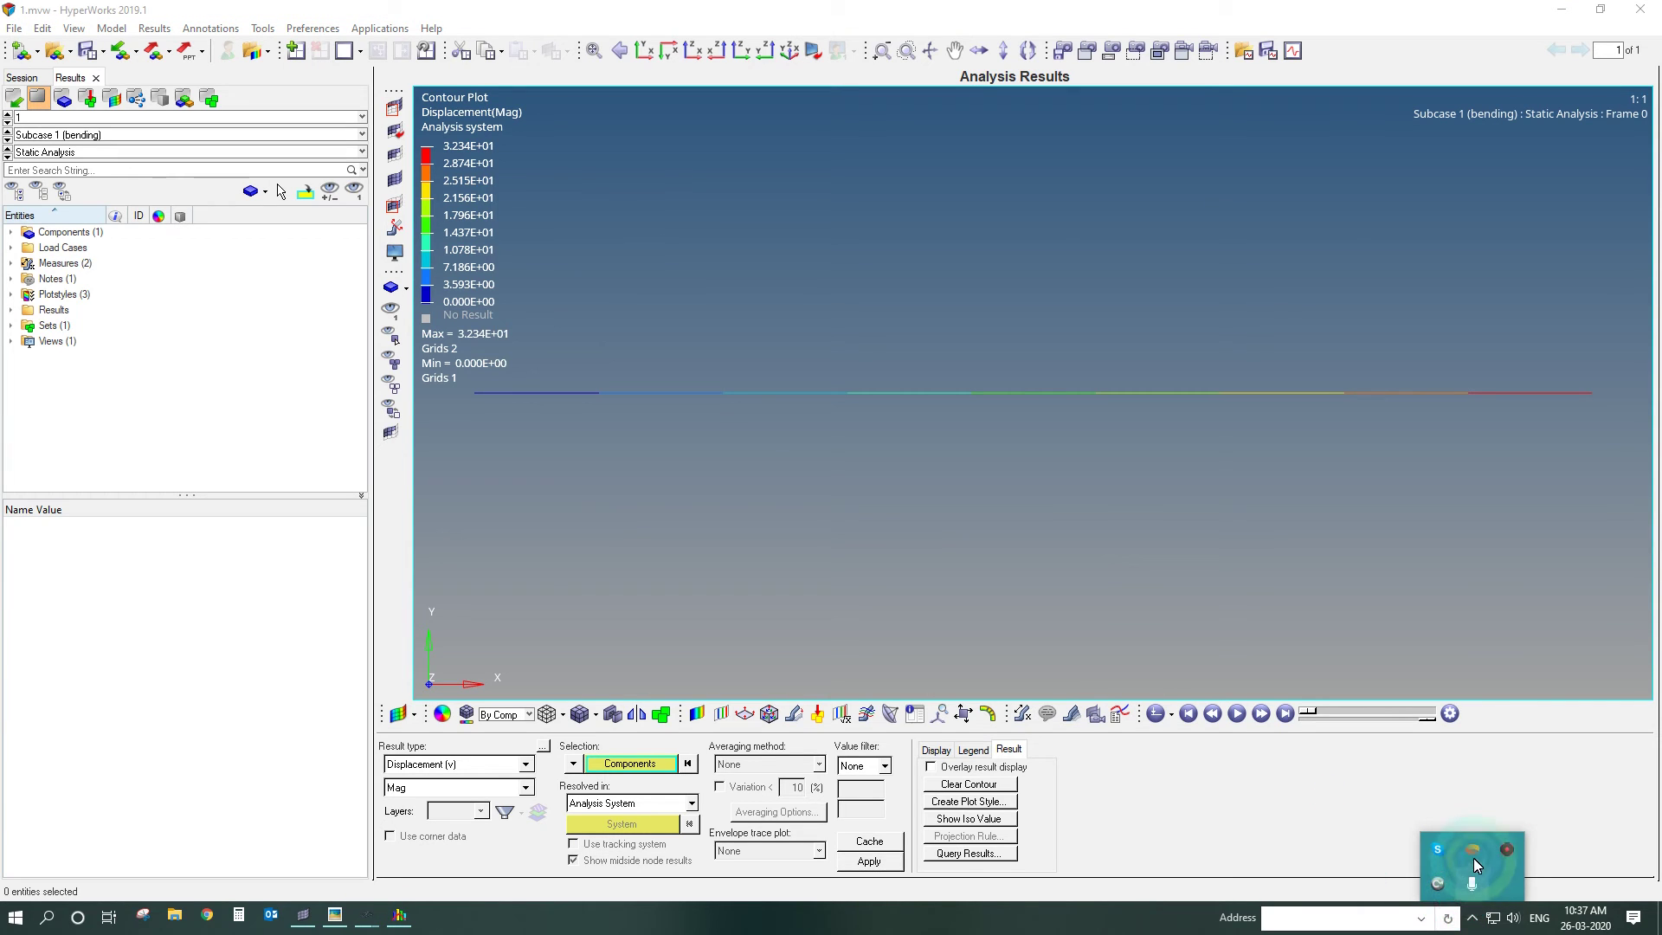